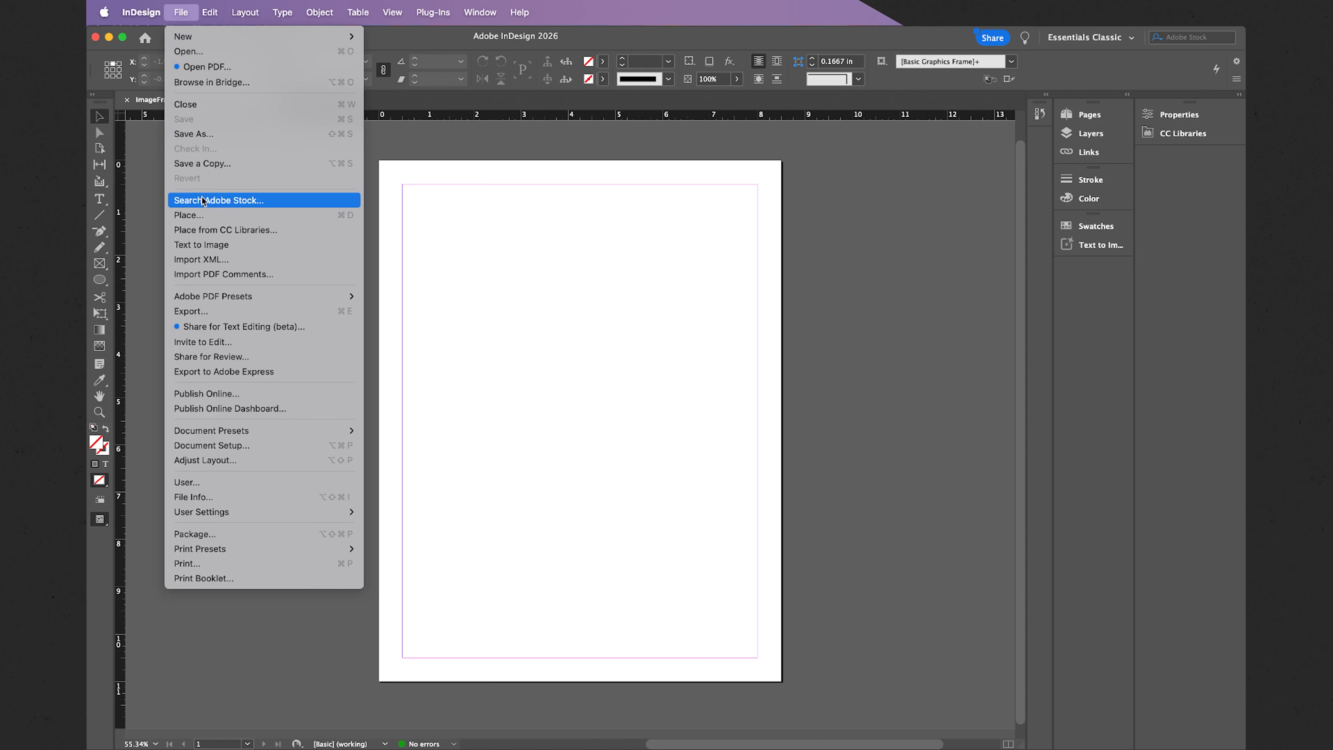
# Step: Place Sloth.jpg from the Downloads folder onto the lower part of the page at its full size
pyautogui.click(202, 215)
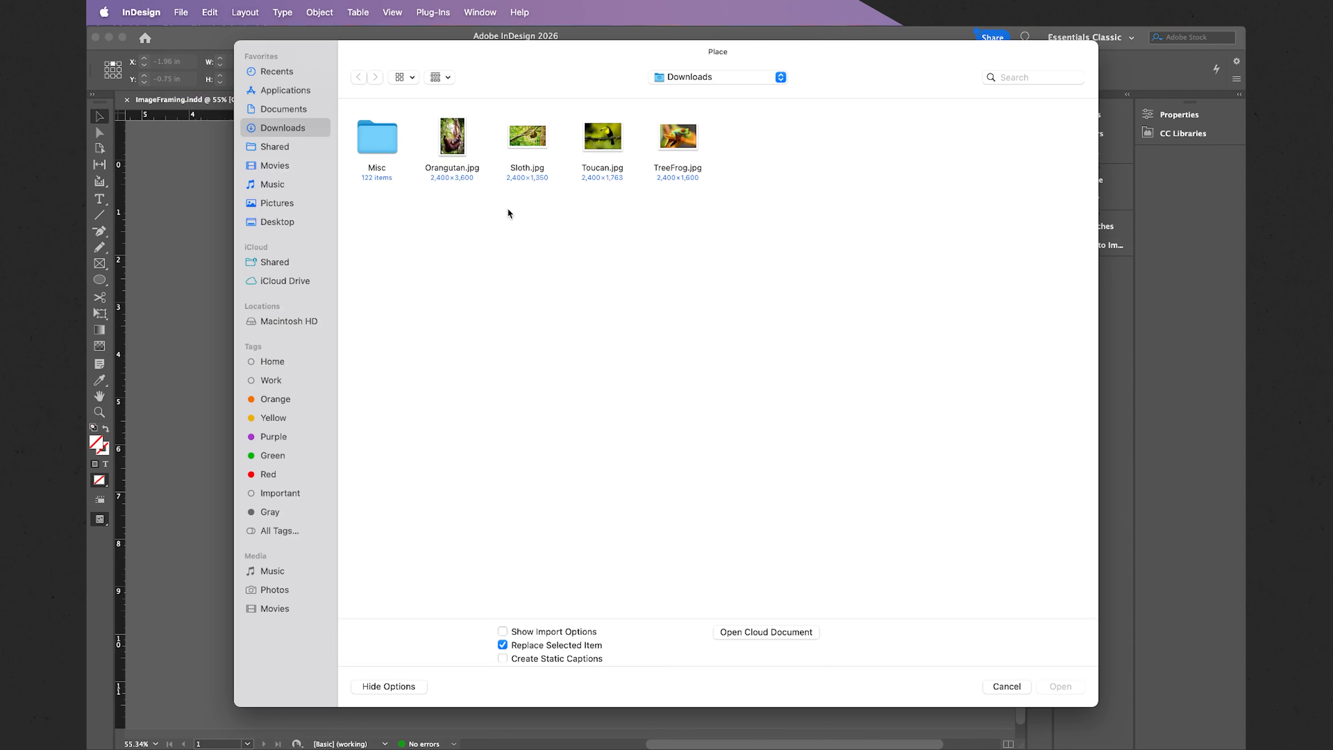
pyautogui.click(525, 138)
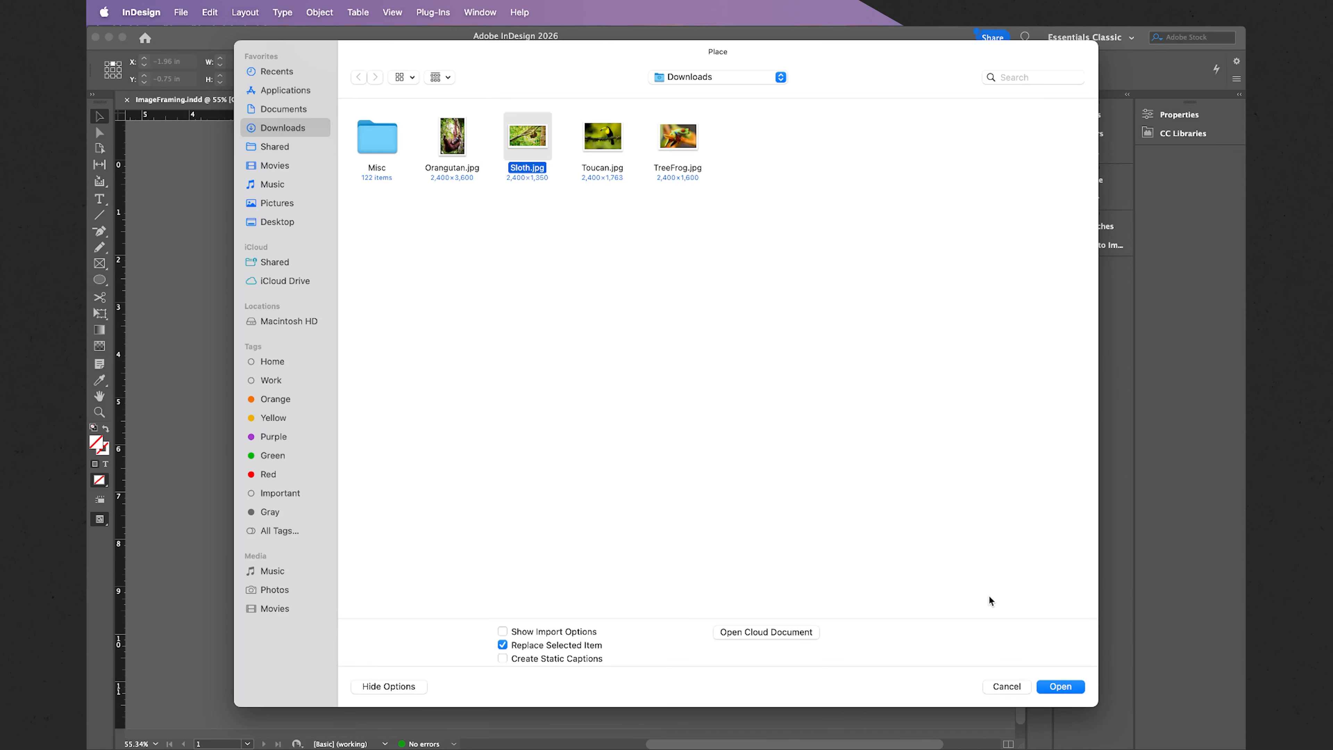
pyautogui.click(1058, 686)
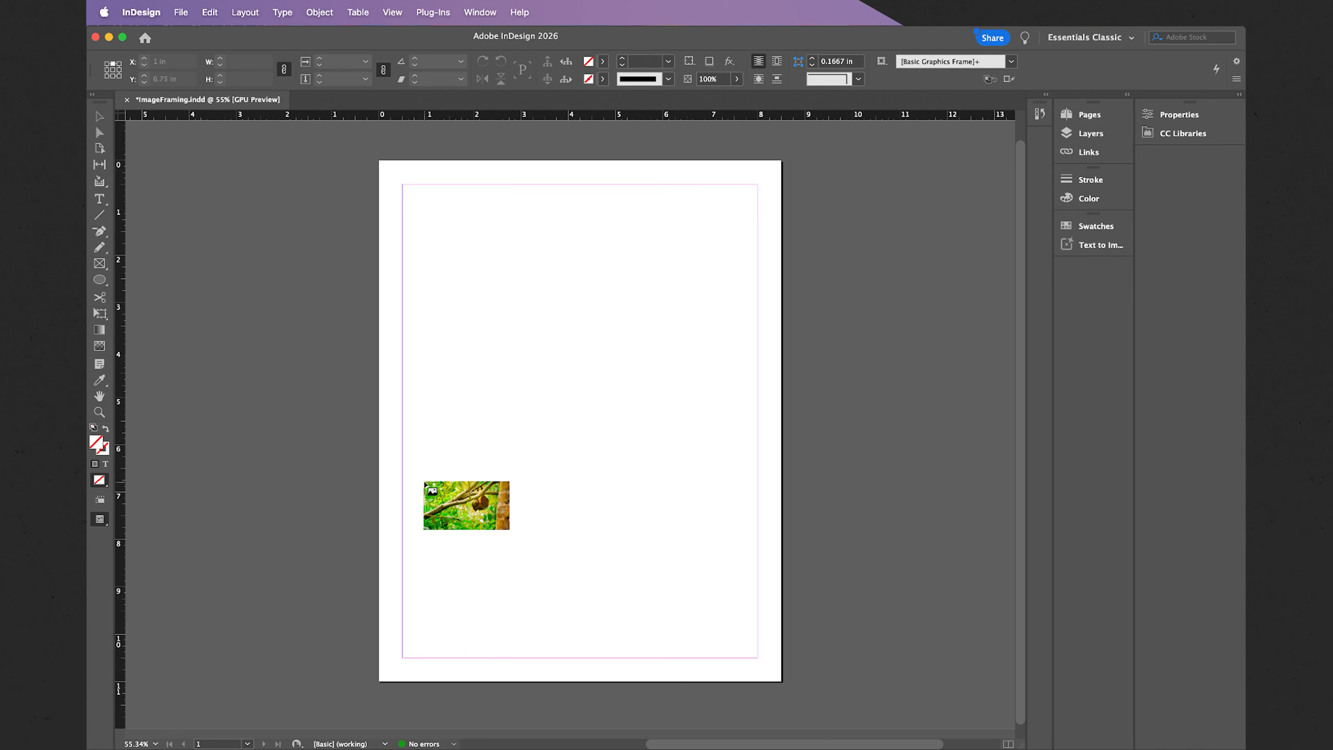
pyautogui.click(424, 482)
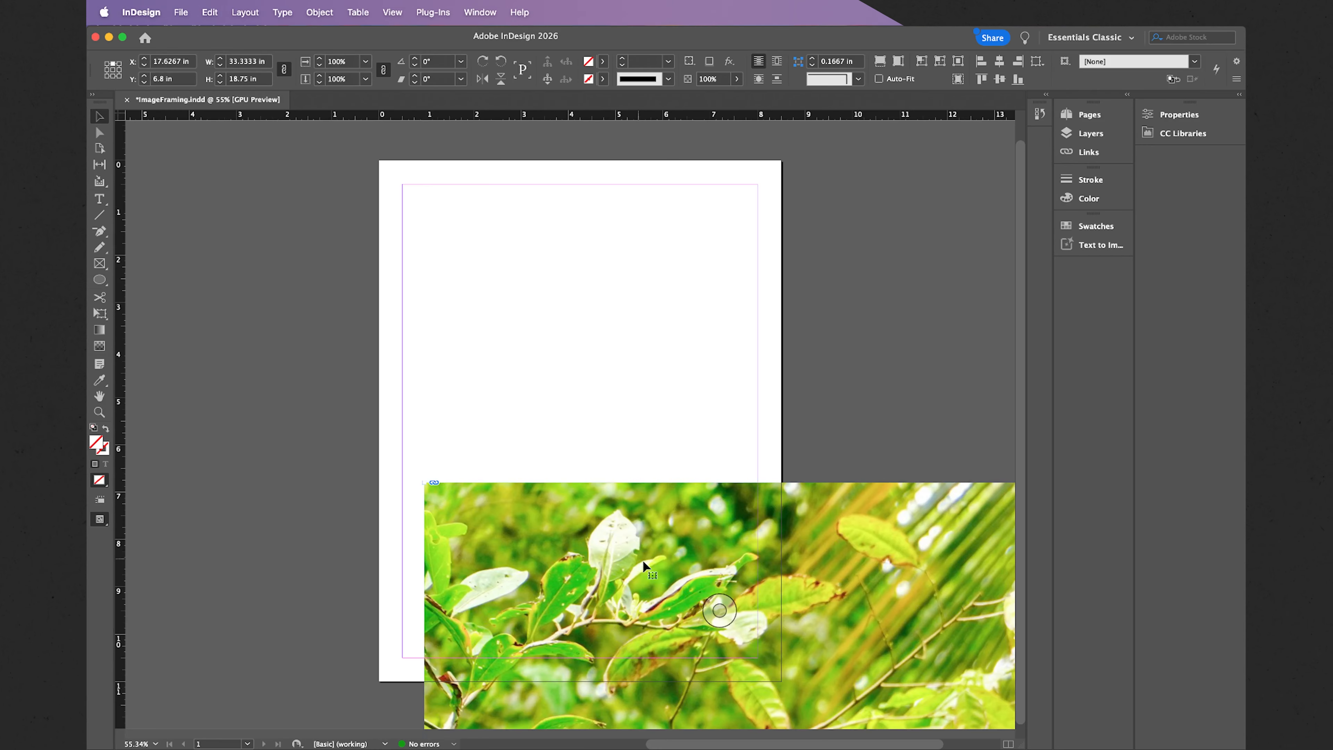
# Step: Move the oversized sloth image until it is roughly centred over the page, at about X 0.83 in, Y -3.63 in
pyautogui.click(670, 582)
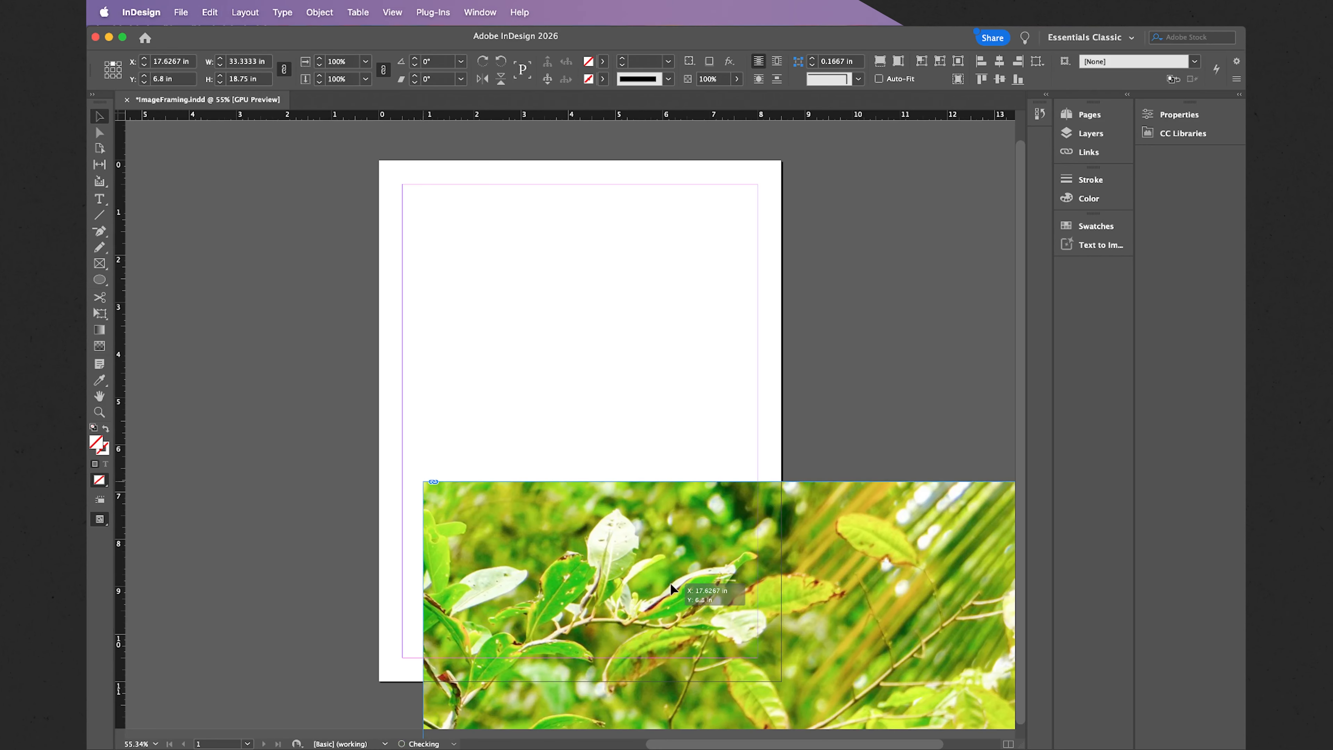
pyautogui.moveTo(671, 583); pyautogui.dragTo(389, 235)
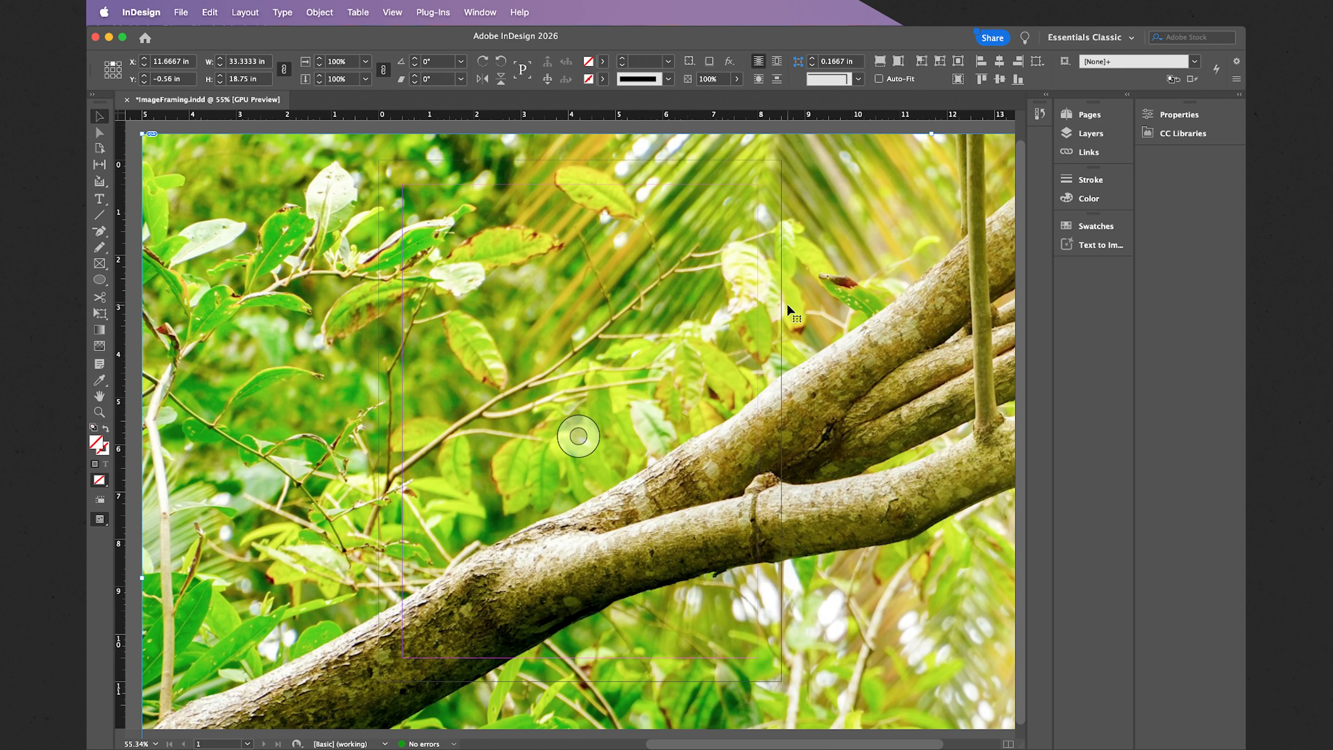
pyautogui.press('super+minus')
pyautogui.press('super+minus')
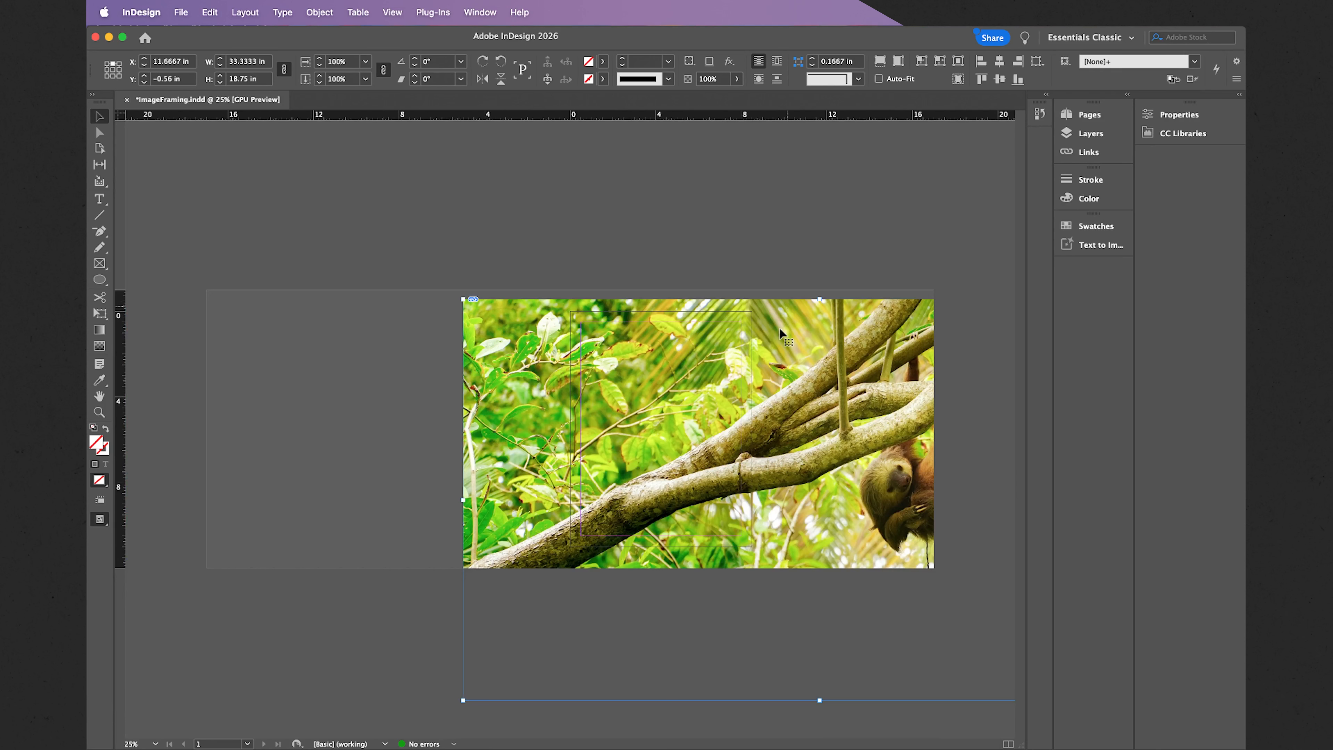
pyautogui.moveTo(781, 387); pyautogui.dragTo(549, 323)
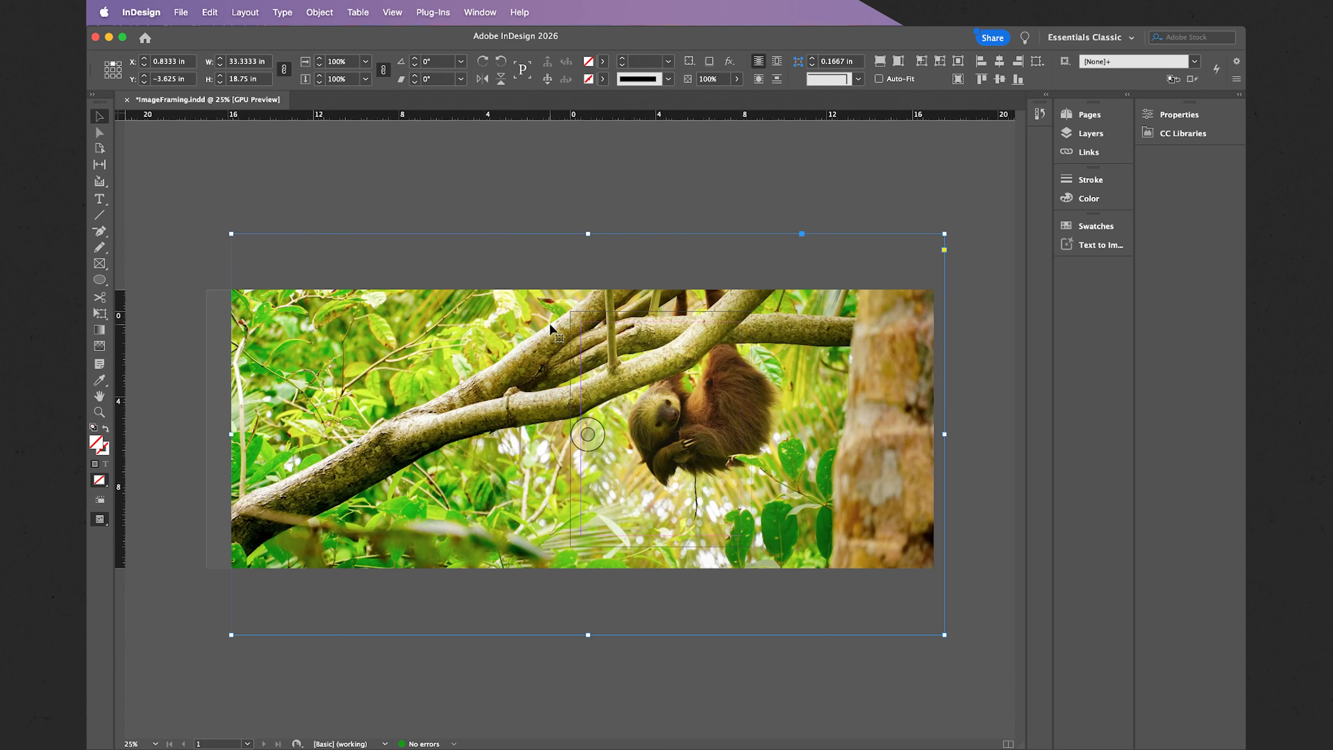
# Step: Scale the image proportionally to about 11.16 by 6.28 in with Free Transform and move it over the page's lower half
pyautogui.click(99, 313)
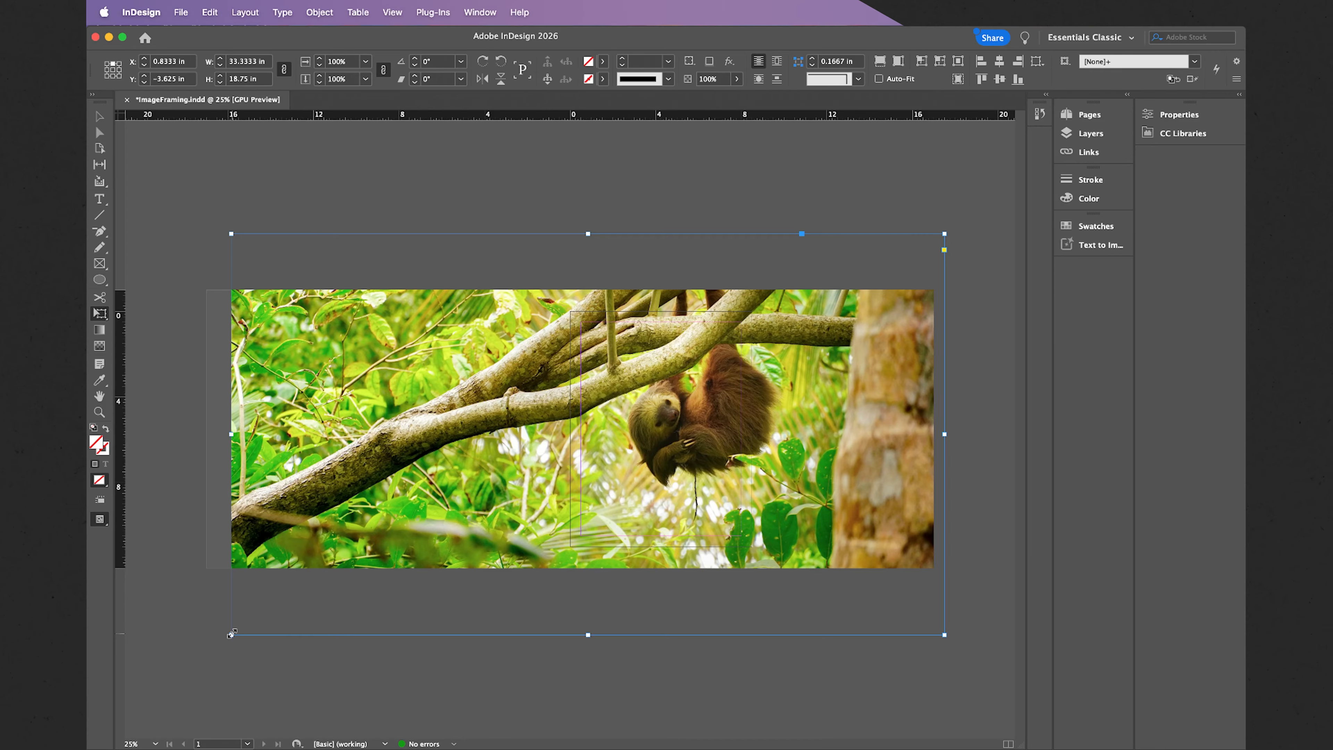
pyautogui.moveTo(231, 634); pyautogui.dragTo(722, 397)
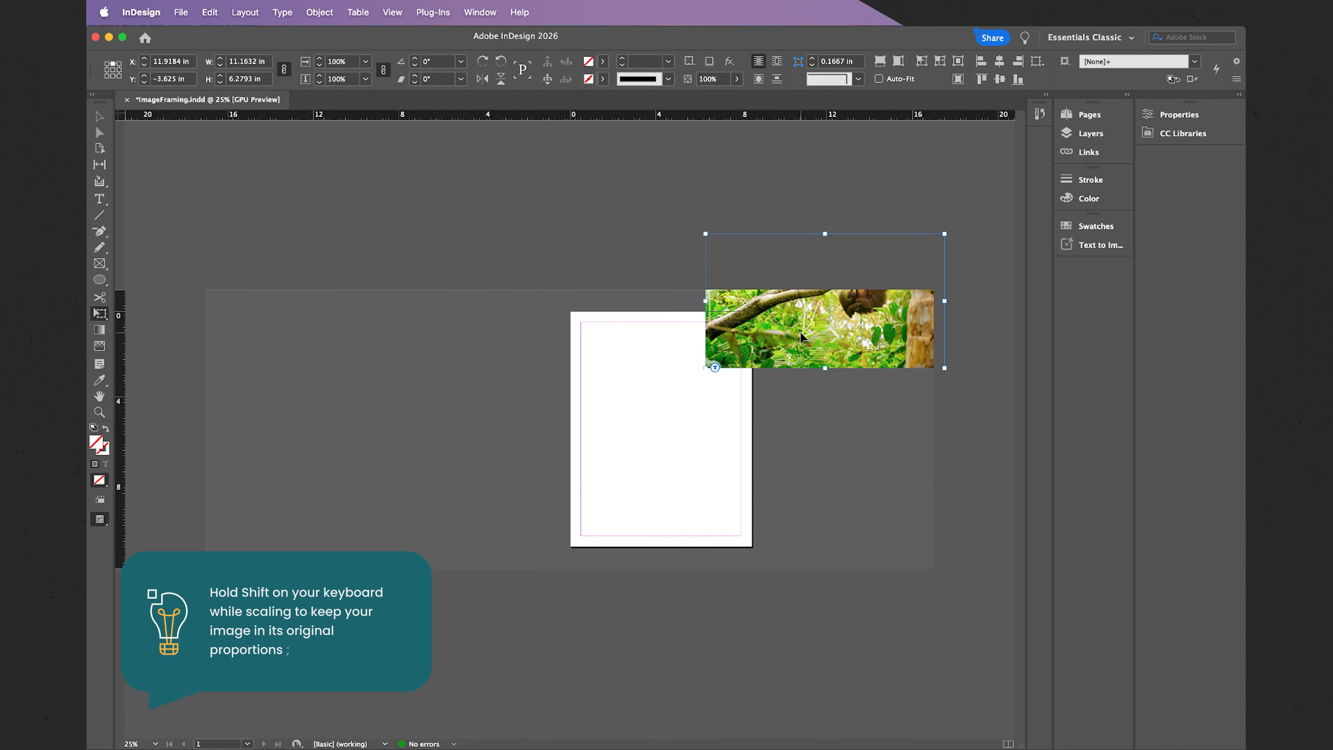
pyautogui.moveTo(818, 320); pyautogui.dragTo(657, 520)
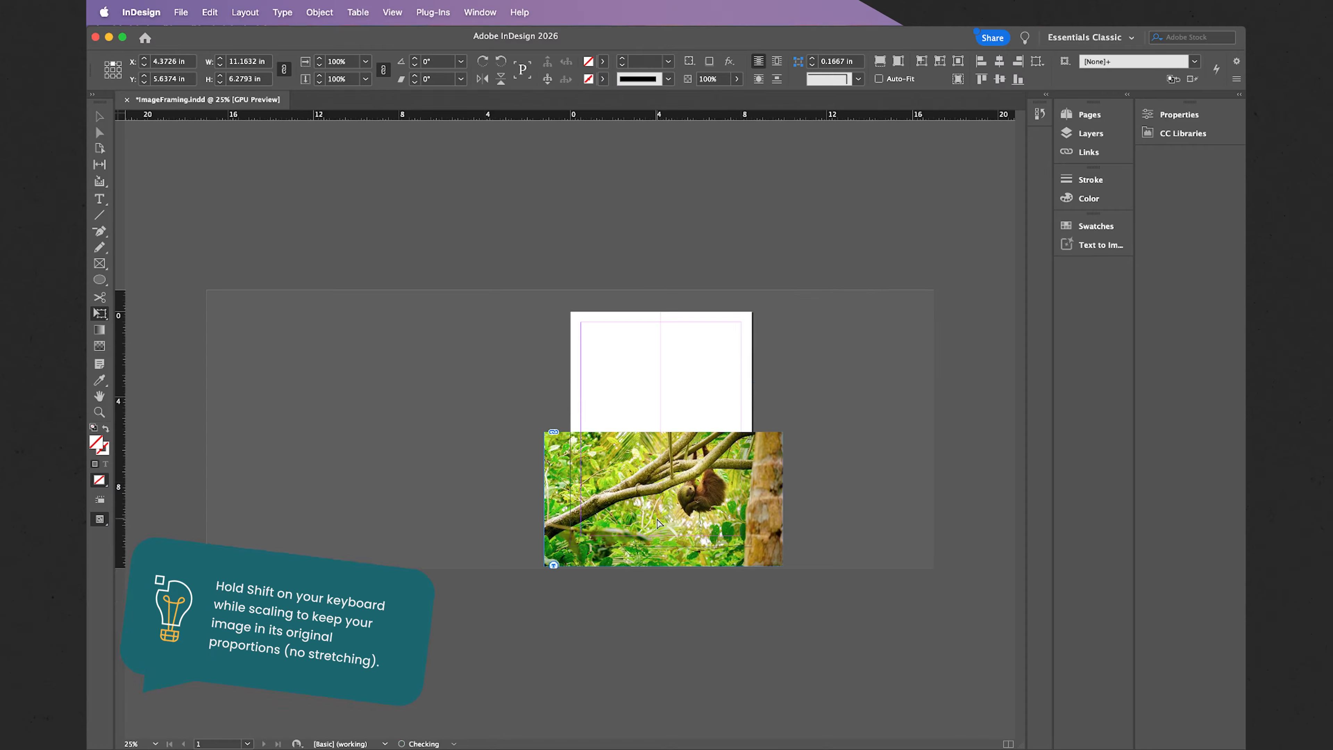
# Step: Nudge the image so its top edge sits at mid-page, with its top centre at about X 4.78 in, Y 5.5 in
pyautogui.scroll(2, 807, 508)
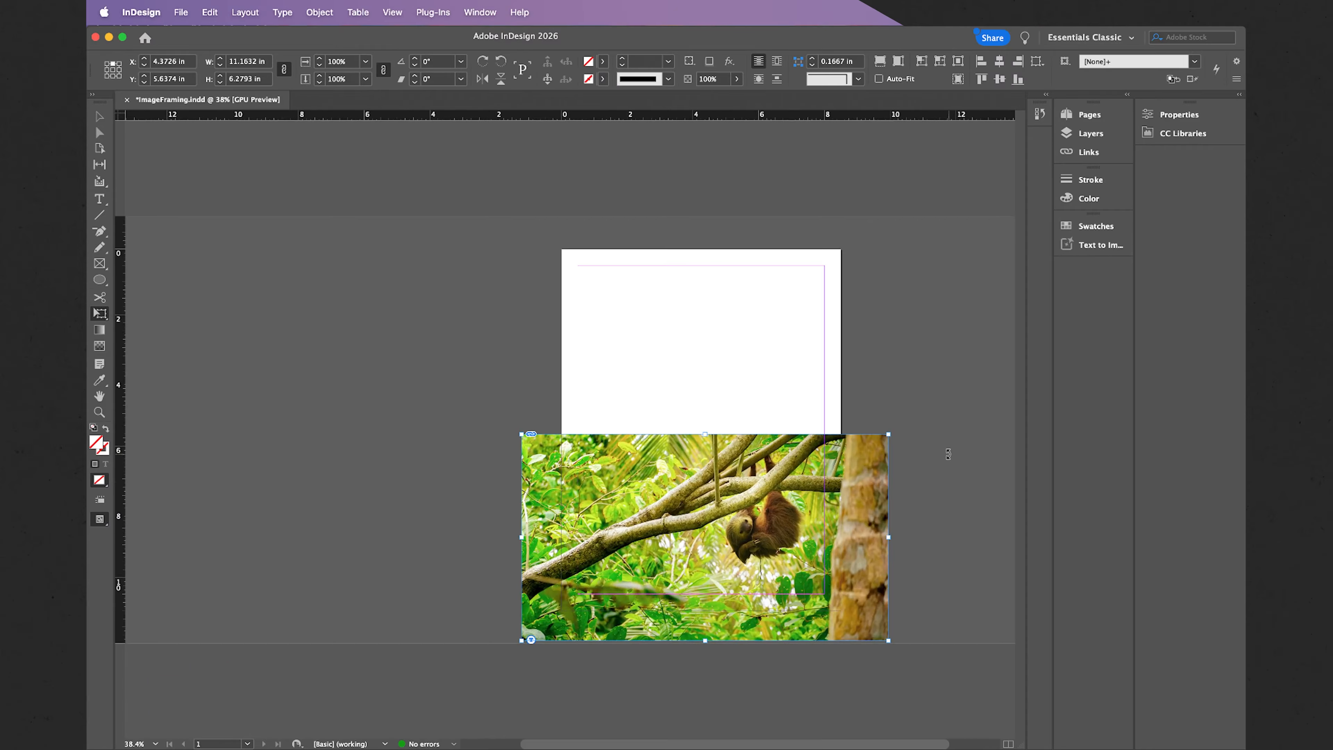
pyautogui.scroll(4, 949, 454)
pyautogui.hscroll(2, 920, 374)
pyautogui.scroll(-1, 920, 374)
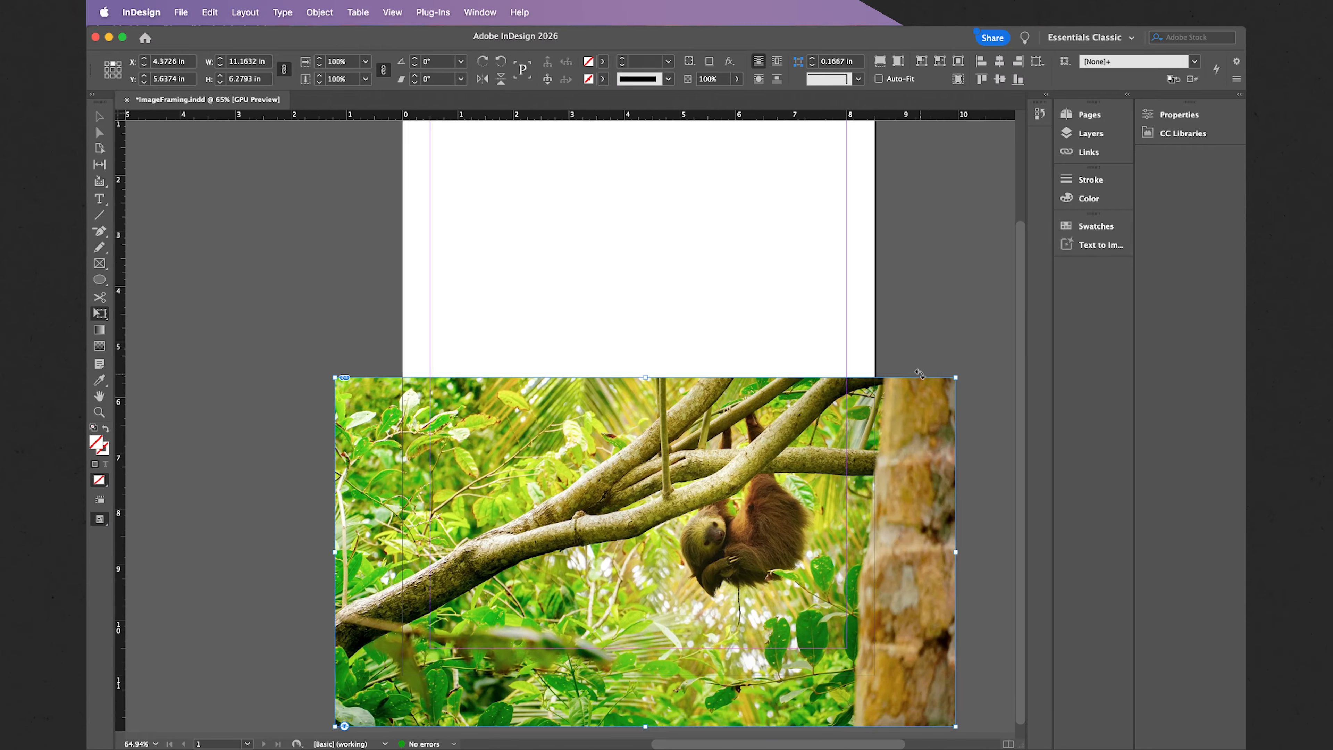
pyautogui.moveTo(859, 417); pyautogui.dragTo(870, 416)
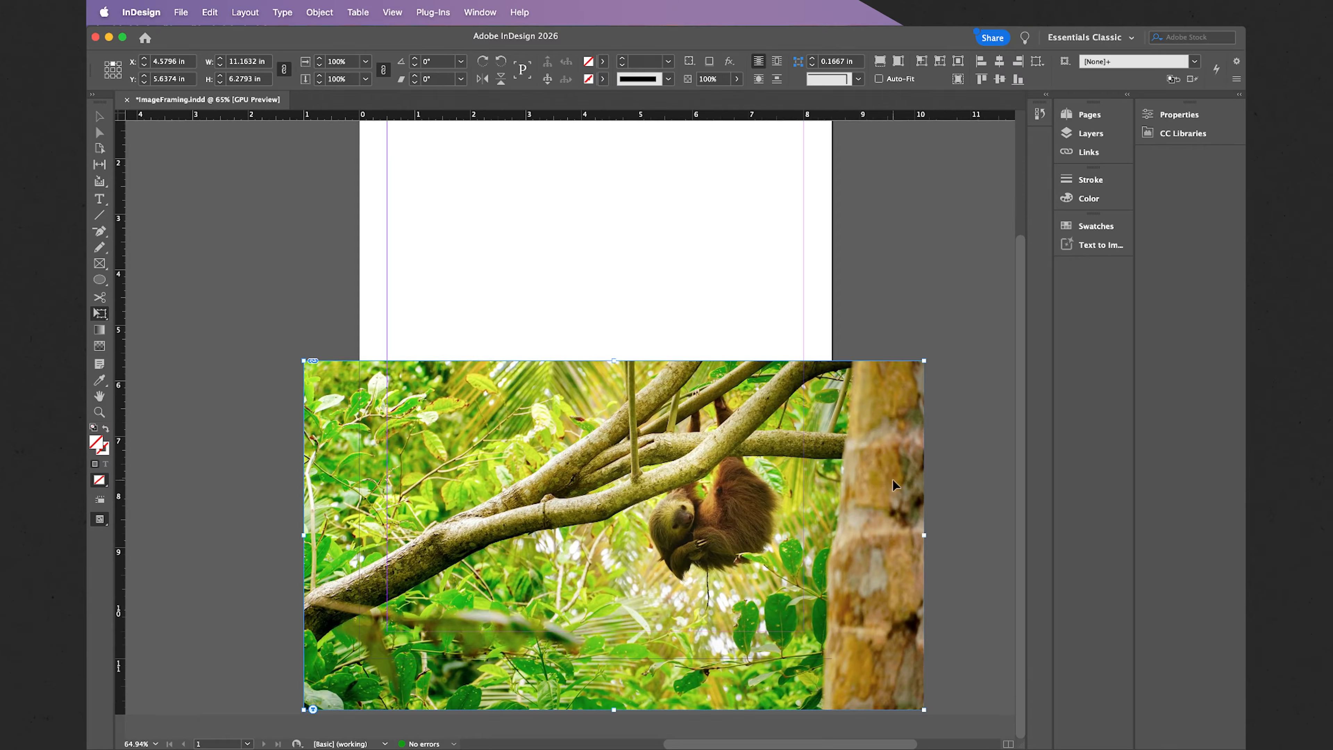
pyautogui.moveTo(864, 487); pyautogui.dragTo(879, 489)
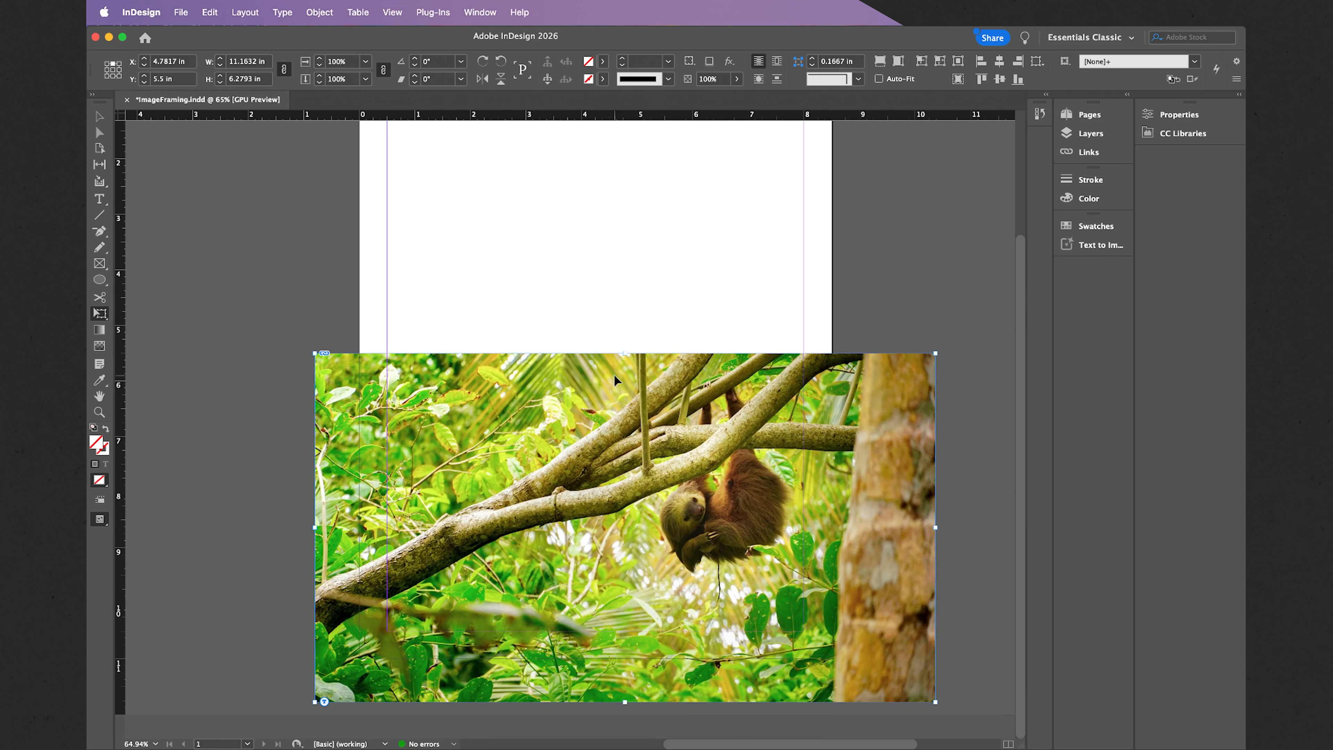
# Step: Crop the image frame to the page's left, right and bottom edges, making it 8.5 by 5.5 in
pyautogui.click(99, 116)
pyautogui.moveTo(316, 526); pyautogui.dragTo(358, 528)
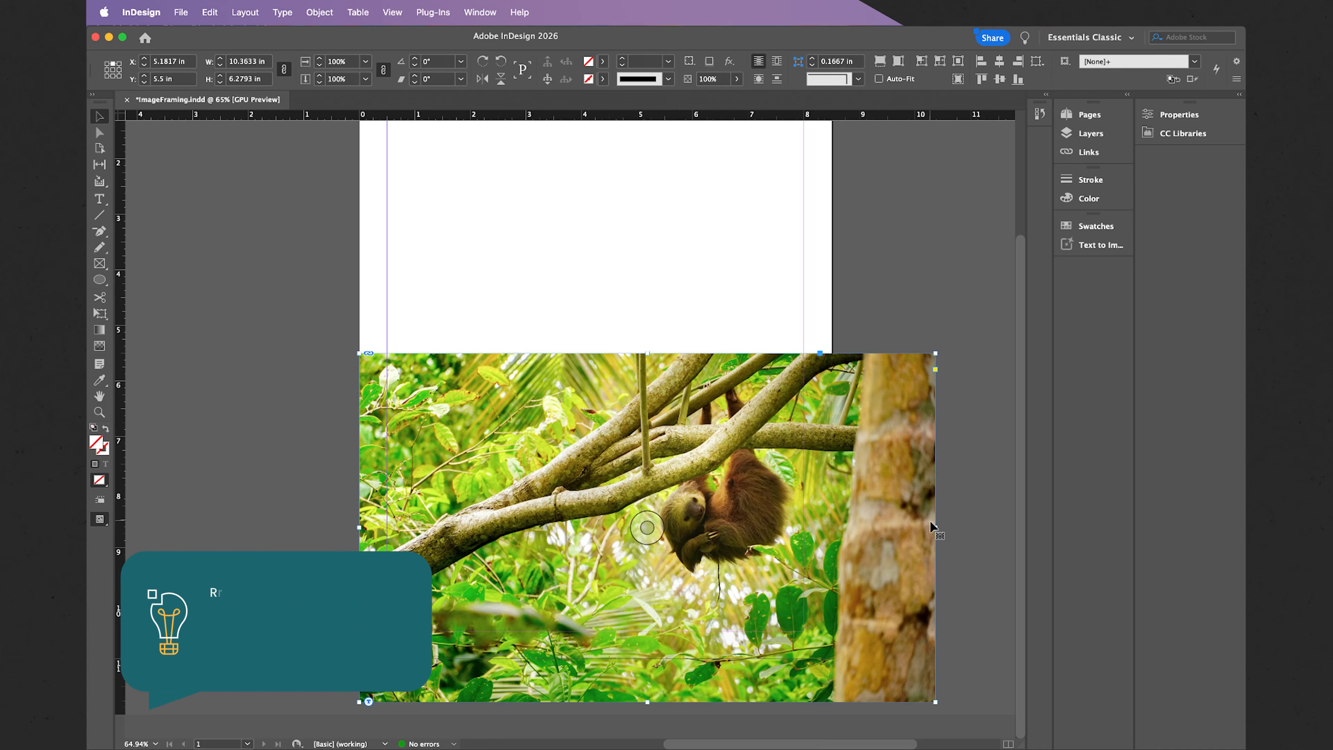
pyautogui.moveTo(935, 526); pyautogui.dragTo(834, 527)
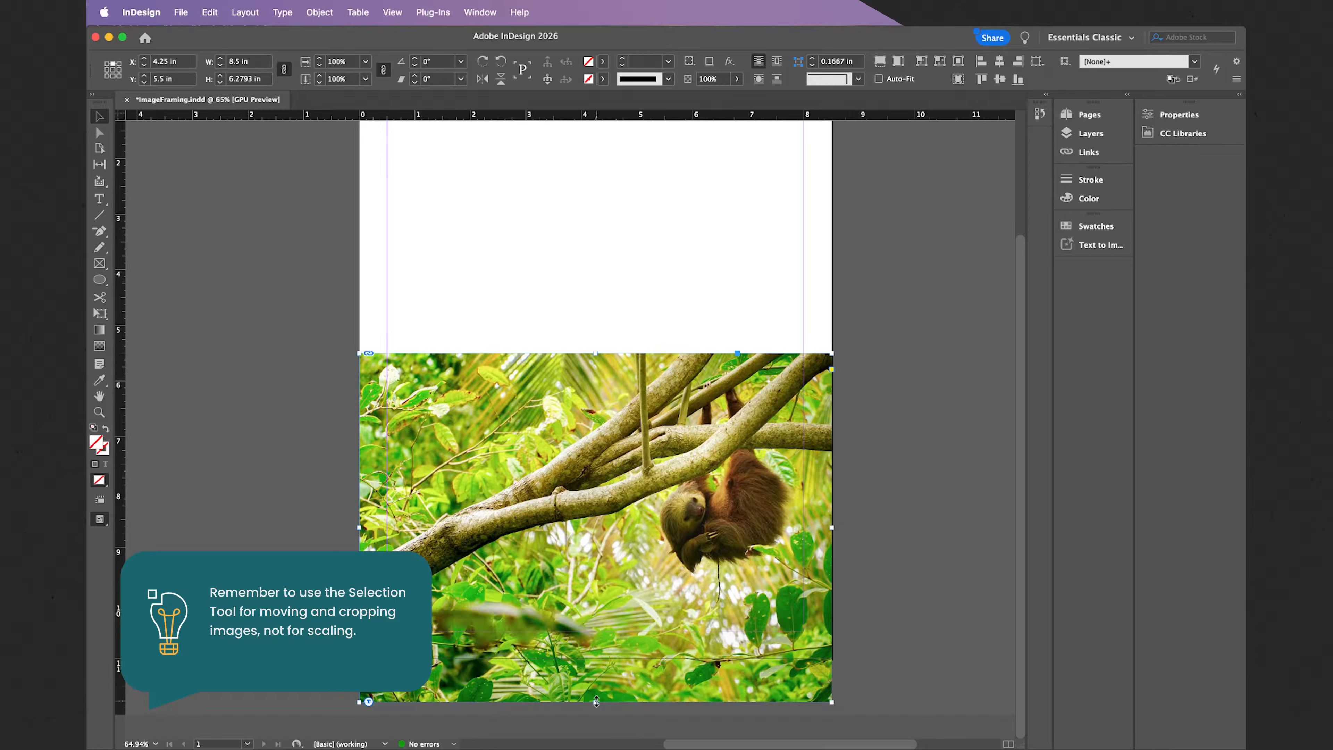
pyautogui.moveTo(596, 701); pyautogui.dragTo(598, 659)
pyautogui.click(281, 354)
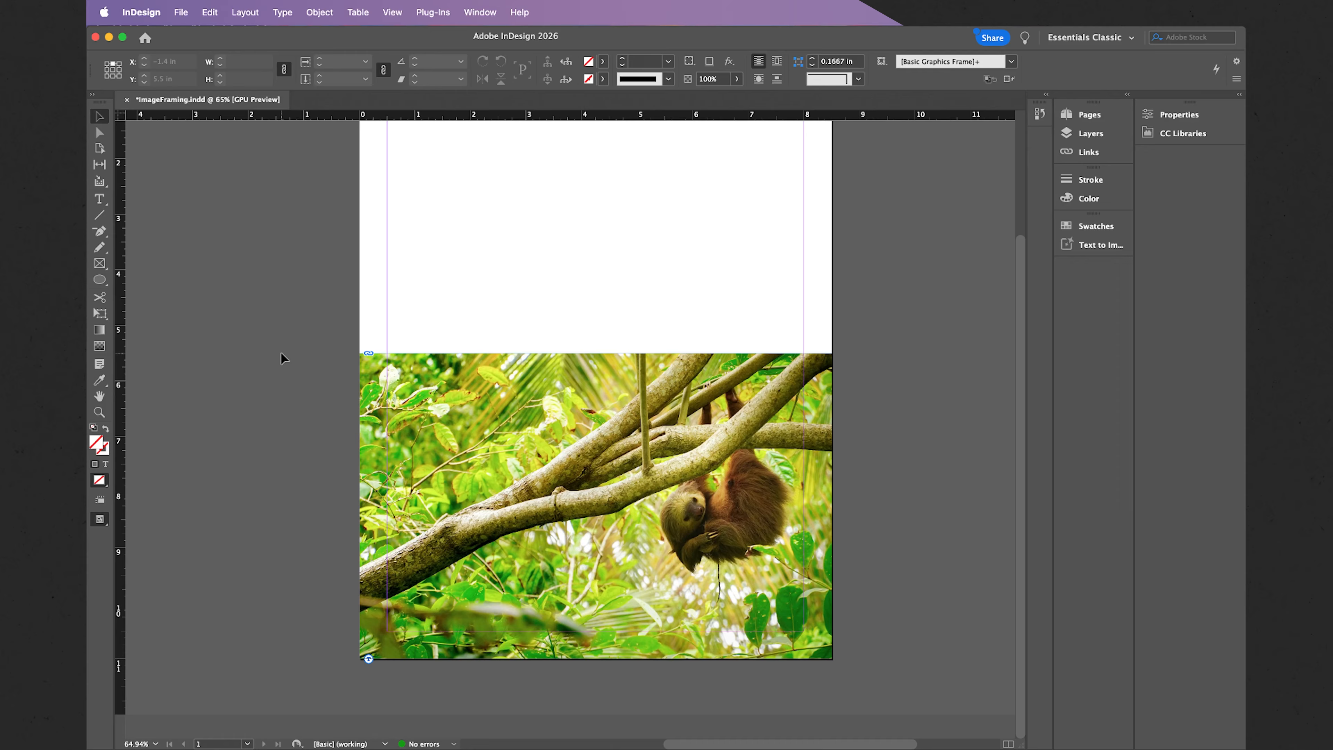
# Step: Crop the image frame from the top down to a height of about 2.92 in
pyautogui.click(478, 396)
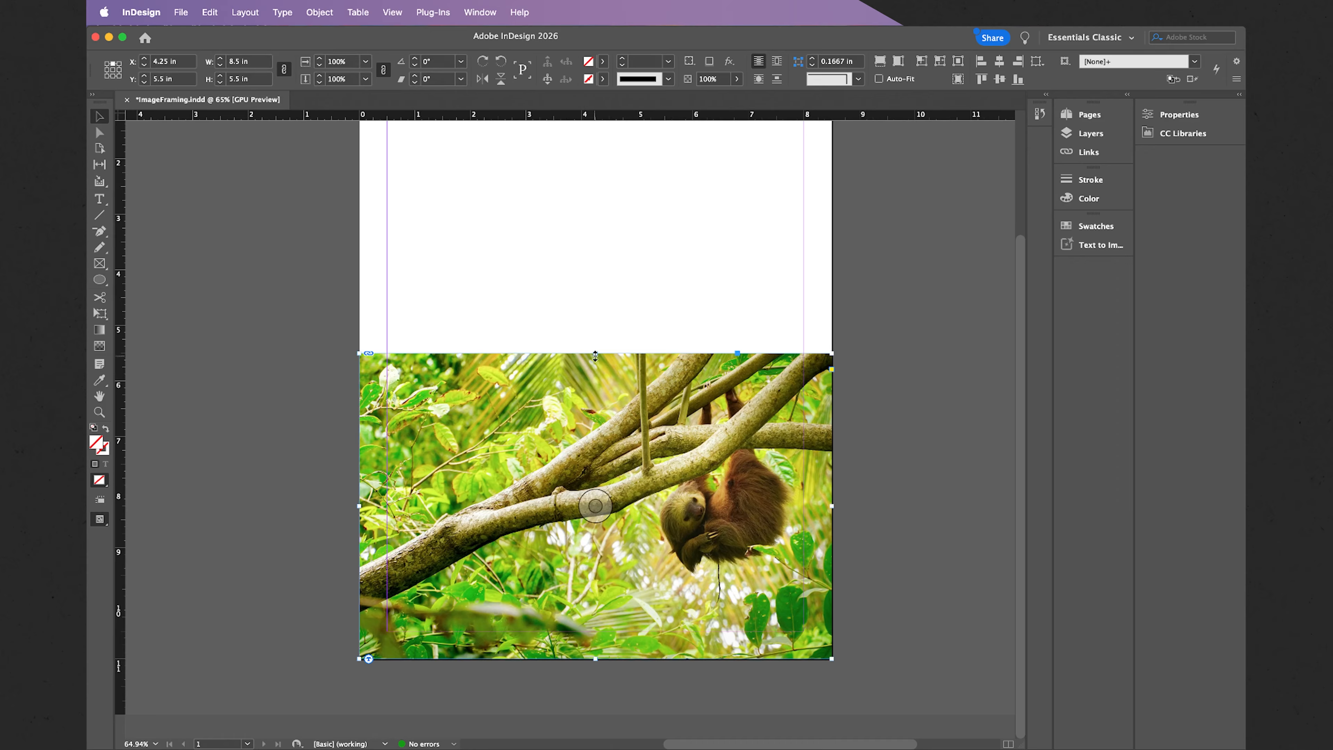
pyautogui.moveTo(596, 356); pyautogui.dragTo(590, 497)
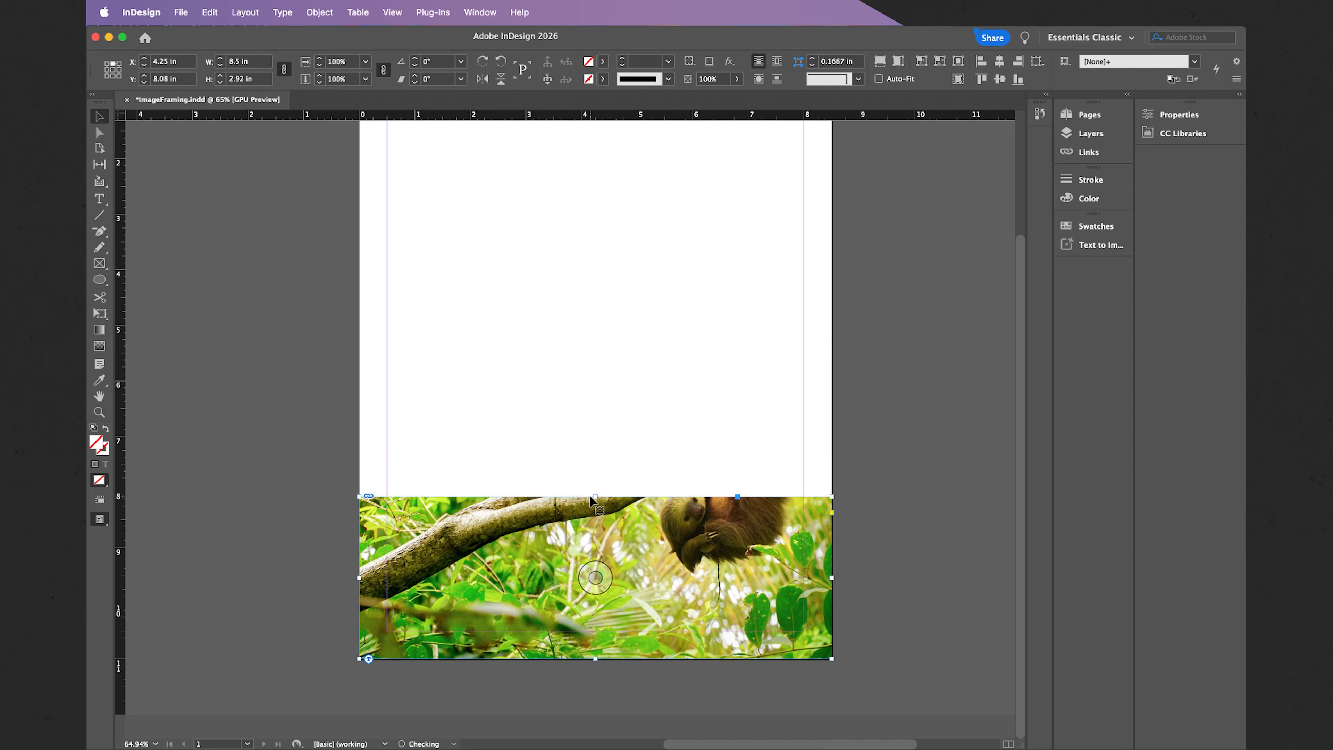
pyautogui.click(641, 430)
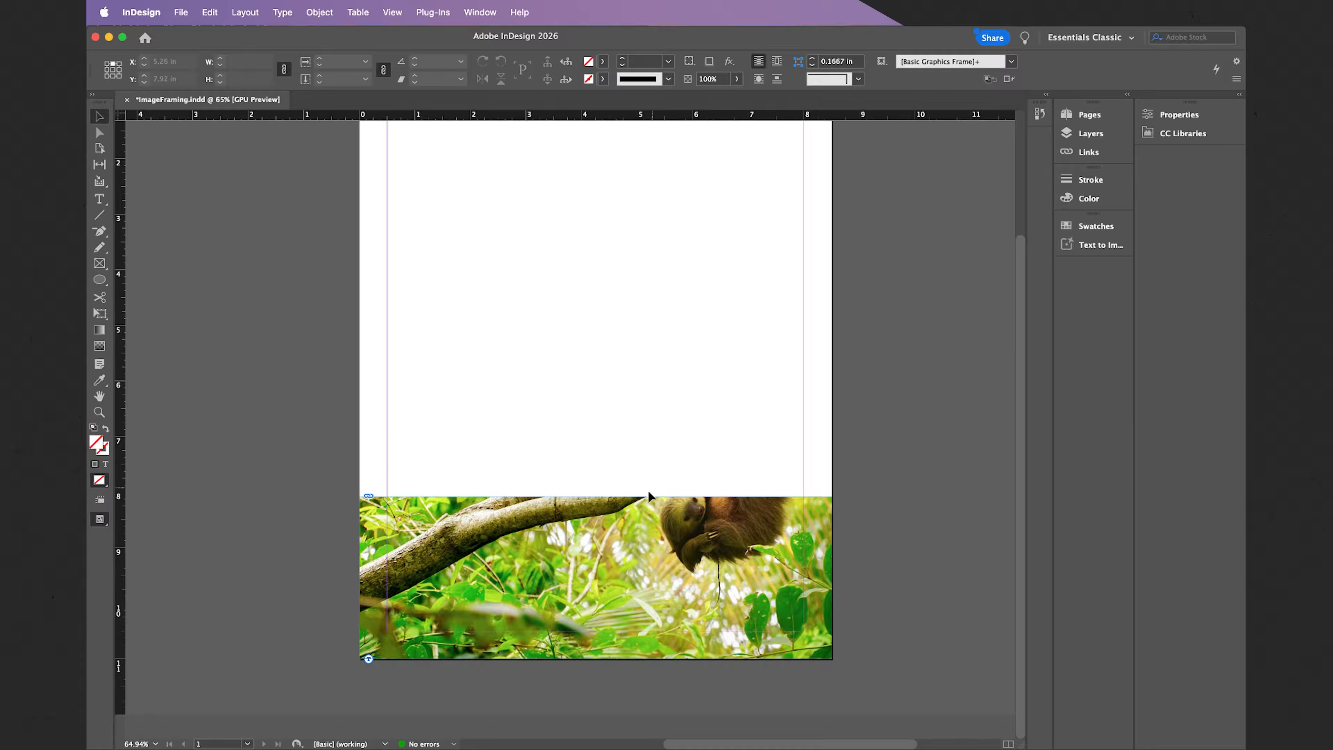
# Step: Scale the picture inside its frame proportionally to about 8.84 by 4.97 in and reposition it so the sloth is fully framed
pyautogui.click(613, 556)
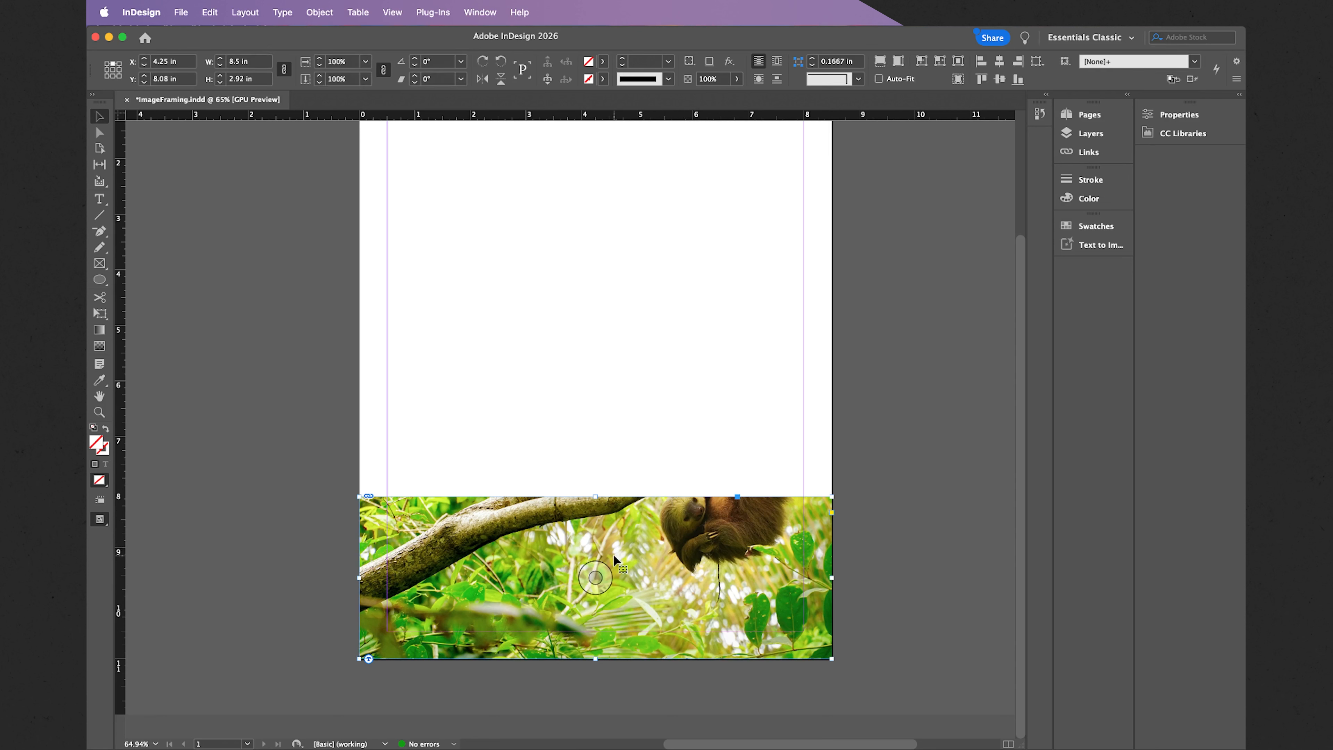
pyautogui.doubleClick(614, 555)
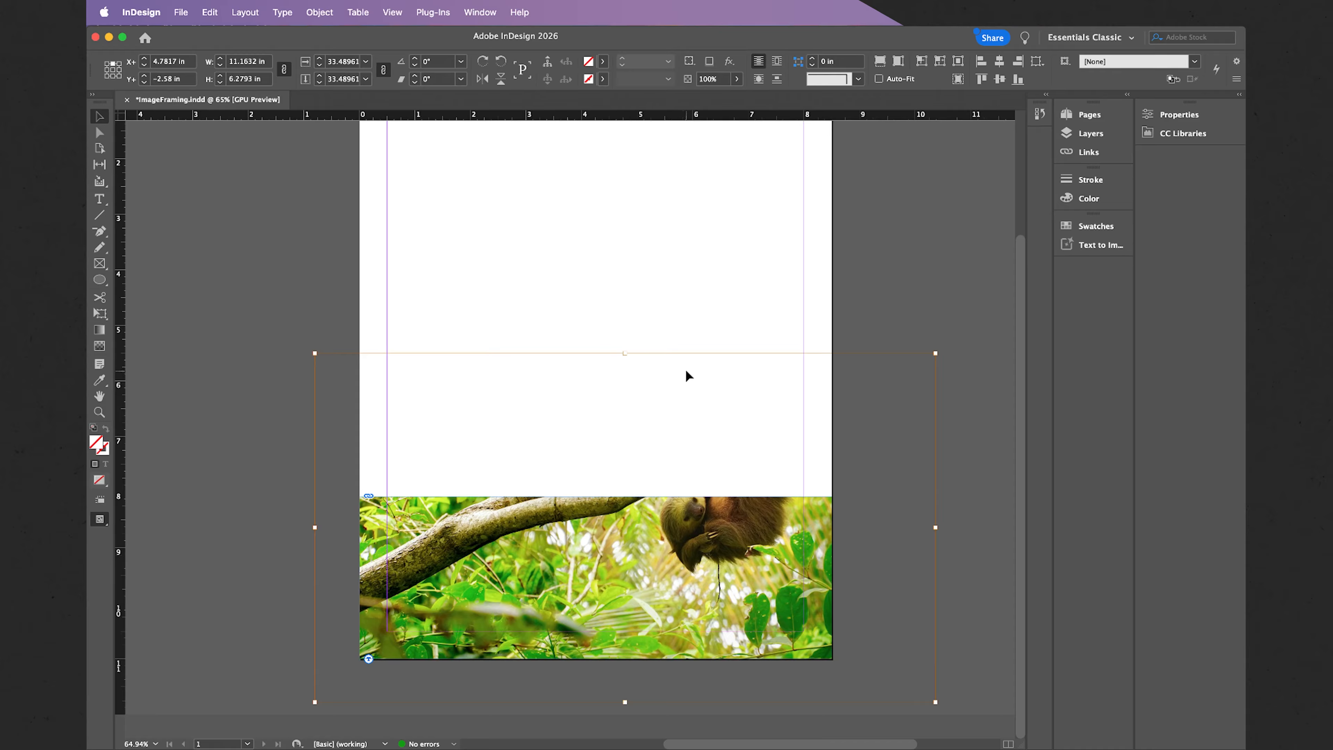
pyautogui.click(101, 316)
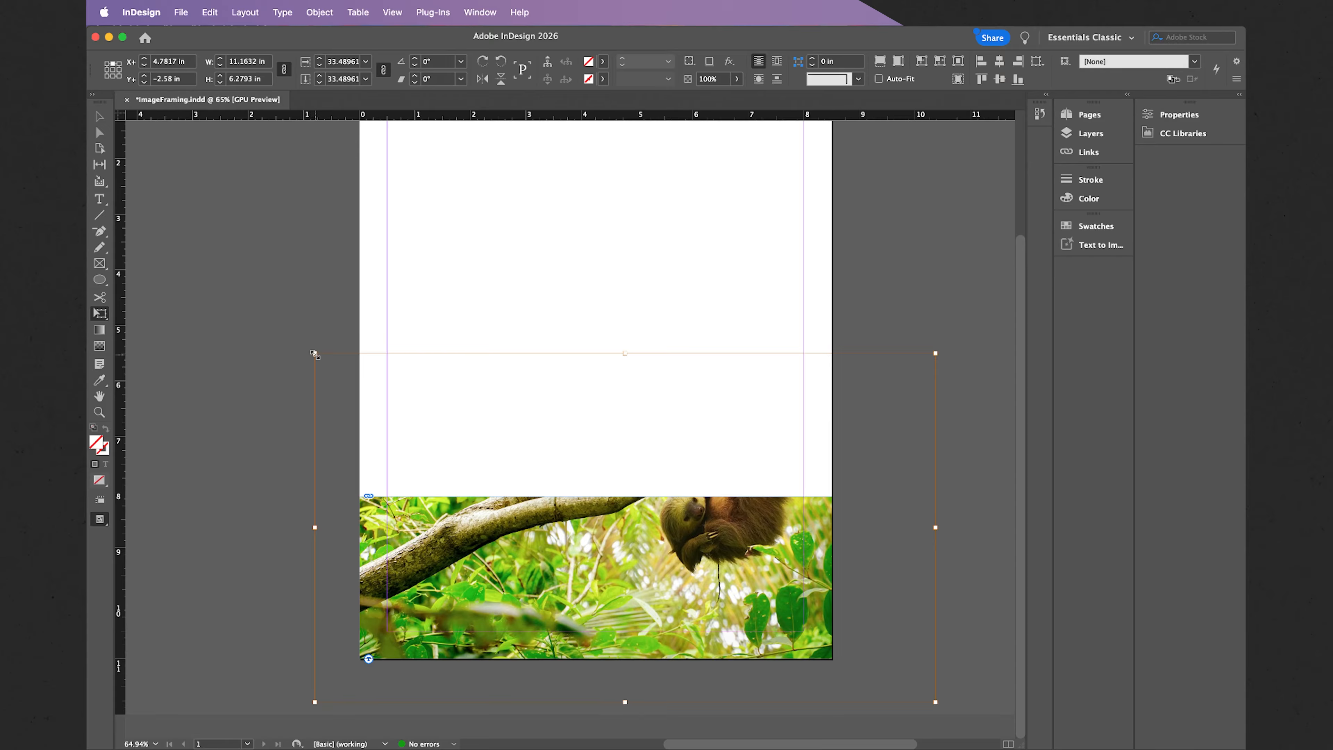
pyautogui.moveTo(314, 353); pyautogui.dragTo(355, 388)
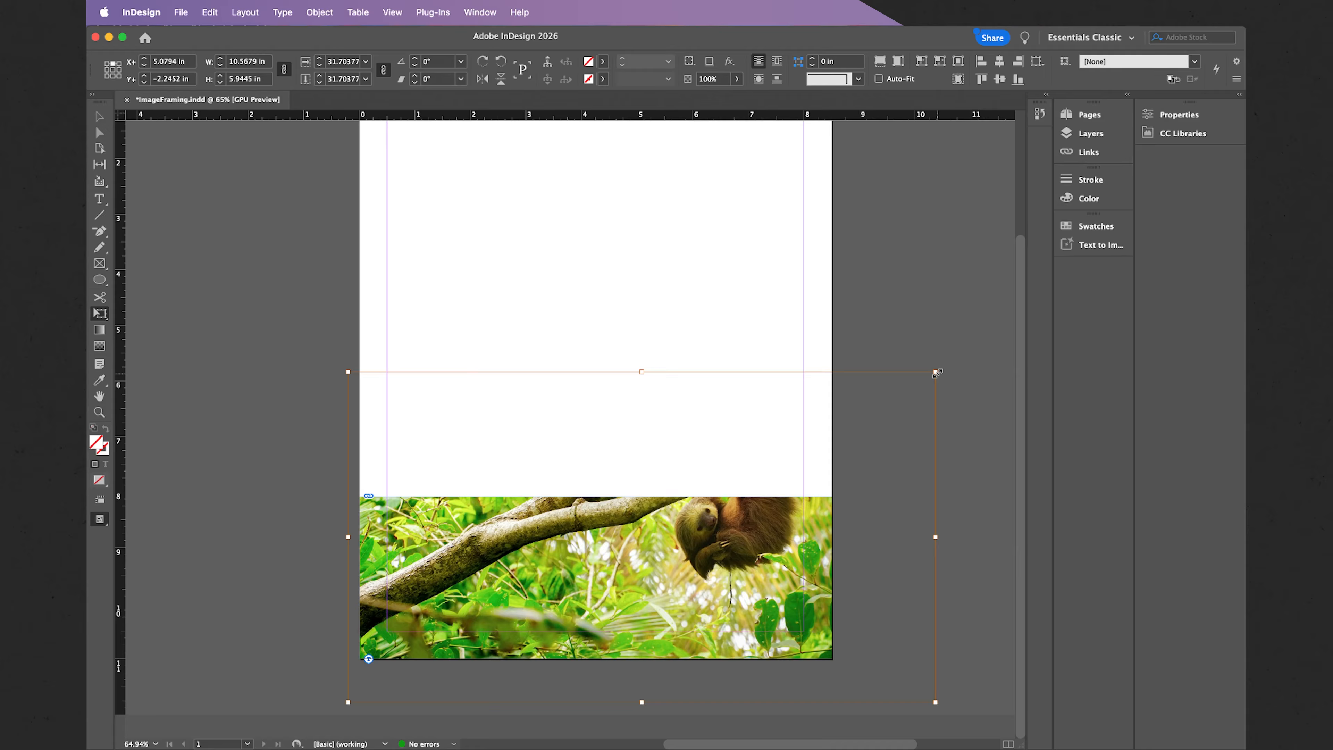
pyautogui.moveTo(937, 373); pyautogui.dragTo(851, 451)
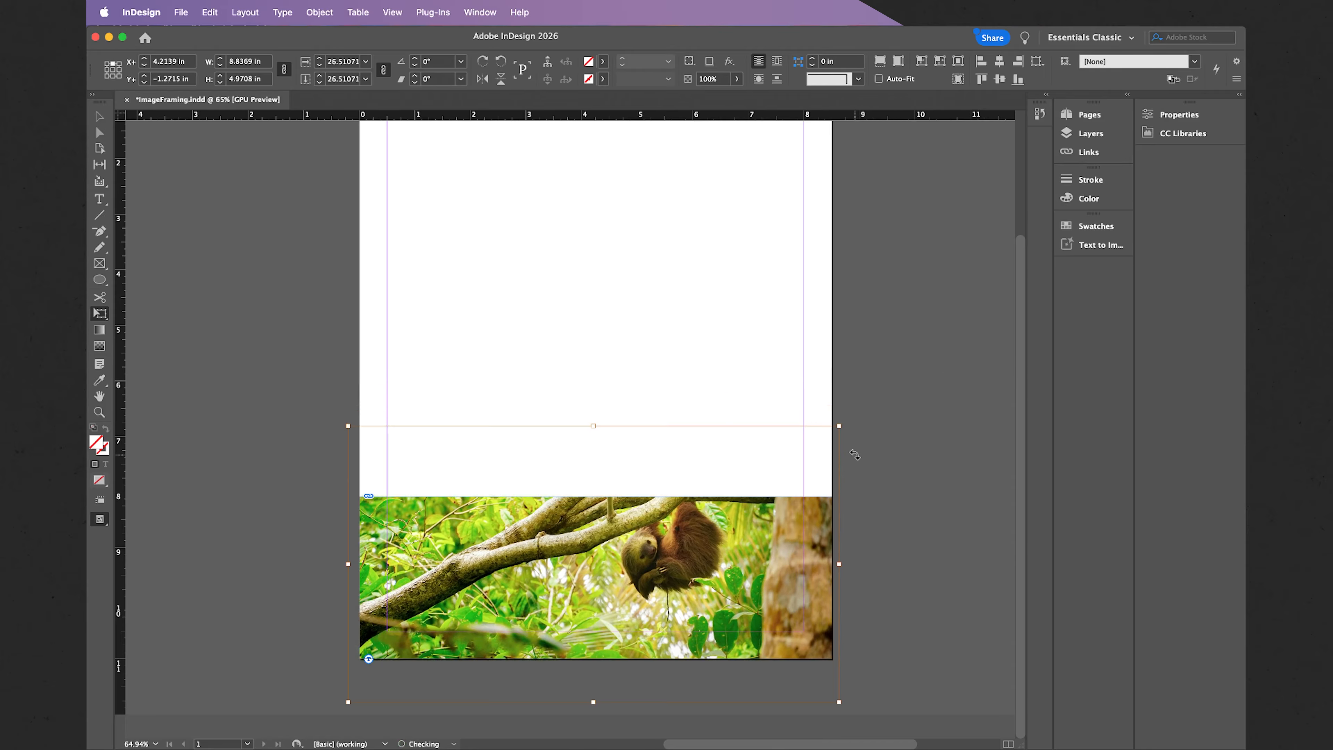
pyautogui.scroll(3, 667, 552)
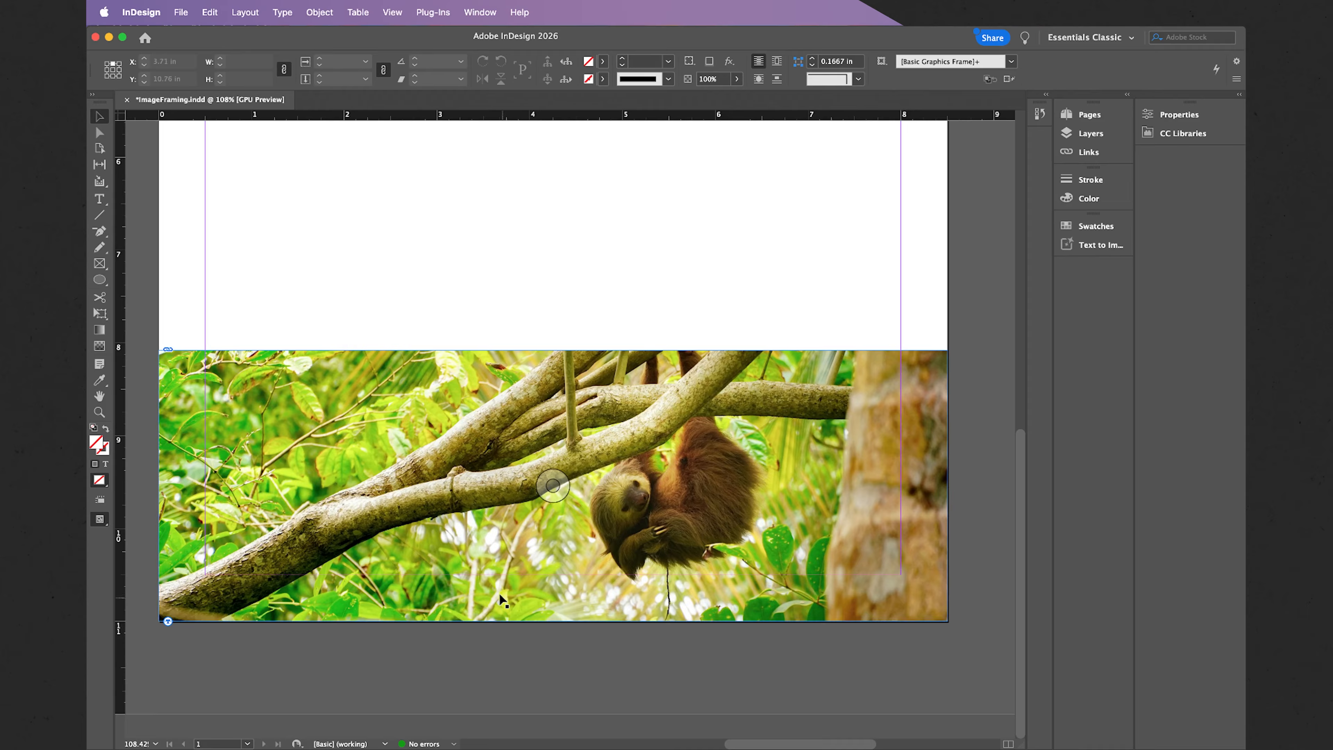
# Step: Slant the frame's top edge by lowering its top-left anchor to about Y 9.41 in and raising its top-right anchor, about 3.53 in tall overall
pyautogui.click(488, 582)
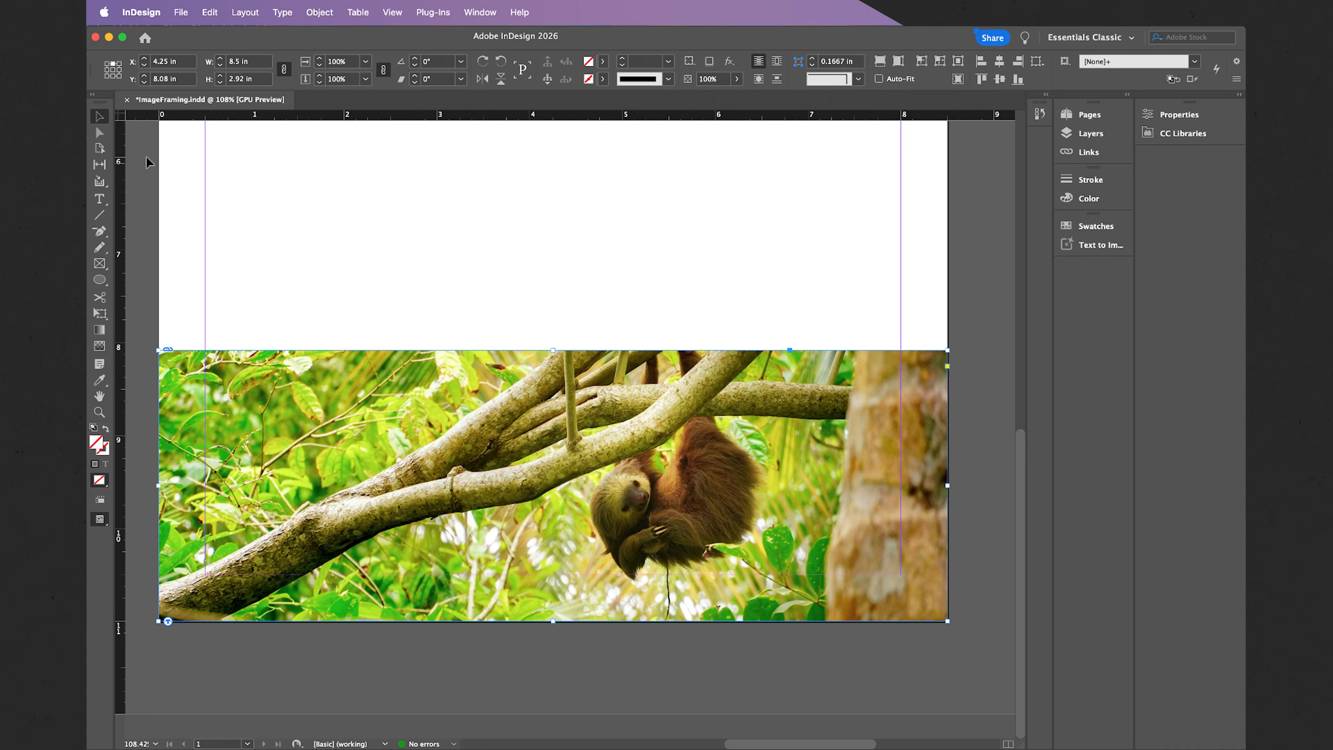
pyautogui.click(100, 135)
pyautogui.moveTo(160, 355); pyautogui.dragTo(150, 474)
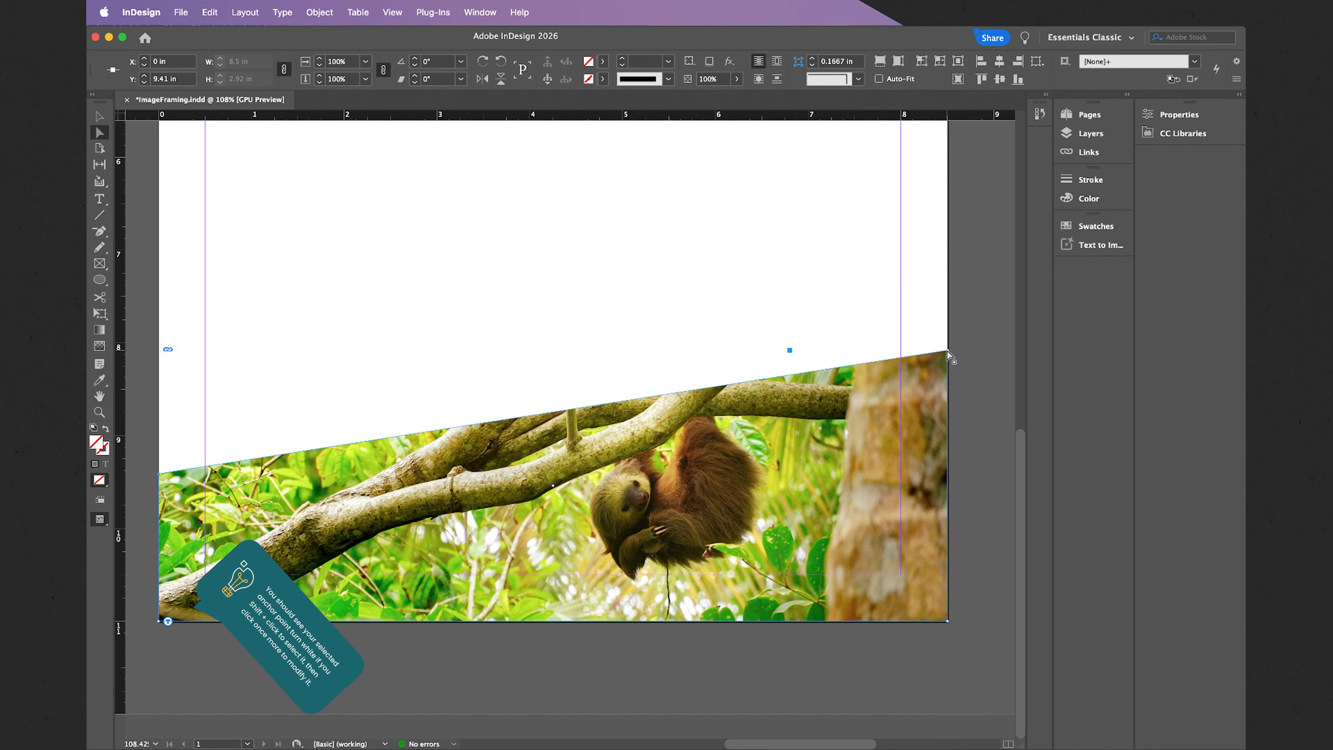
pyautogui.moveTo(949, 356); pyautogui.dragTo(949, 297)
pyautogui.click(982, 310)
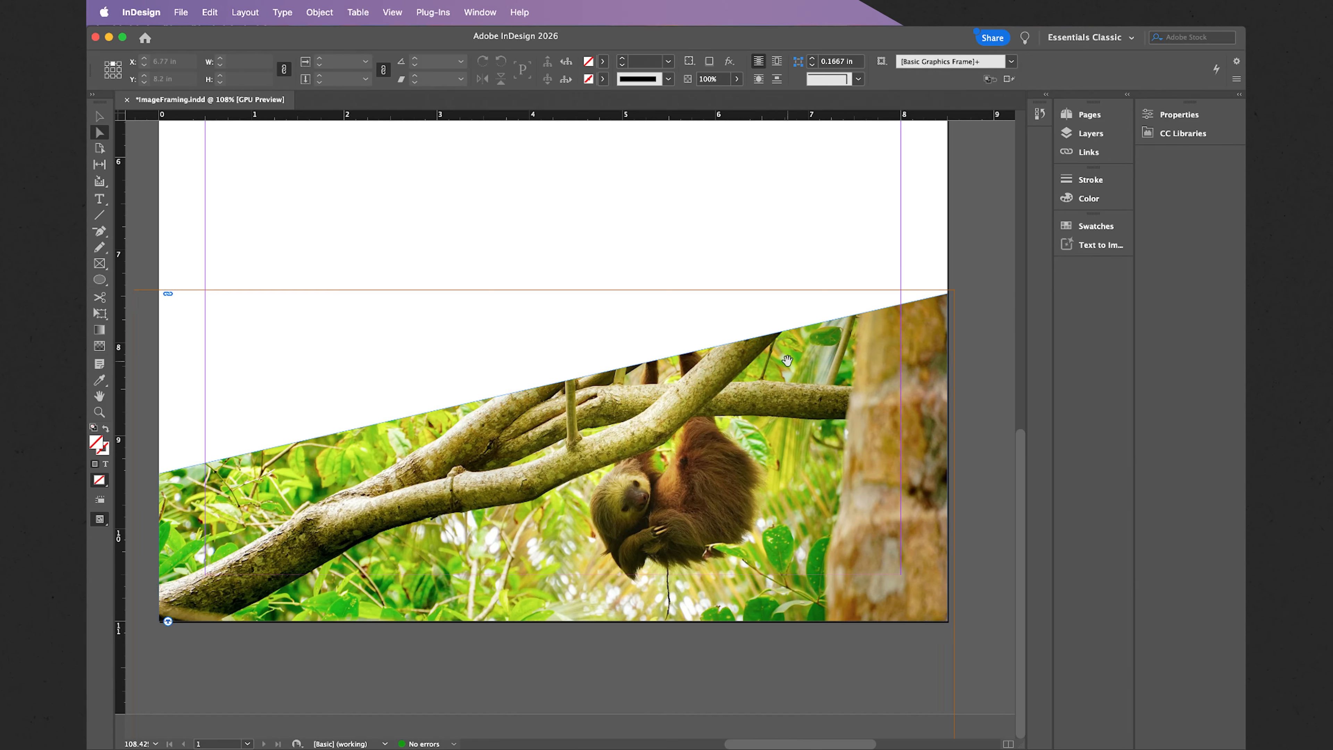
# Step: Add an anchor point on the frame's slanted top edge at about X 2.50 in, Y 8.84 in
pyautogui.click(737, 343)
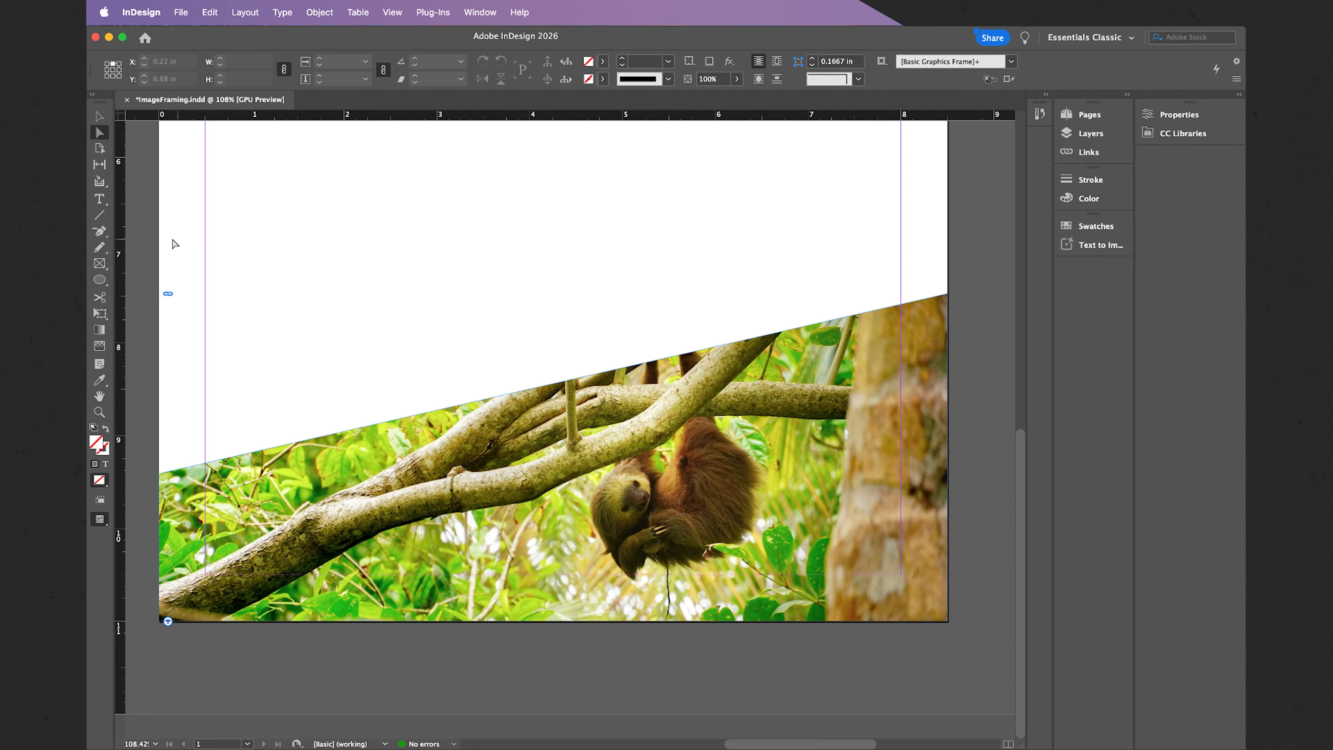
pyautogui.press('-')
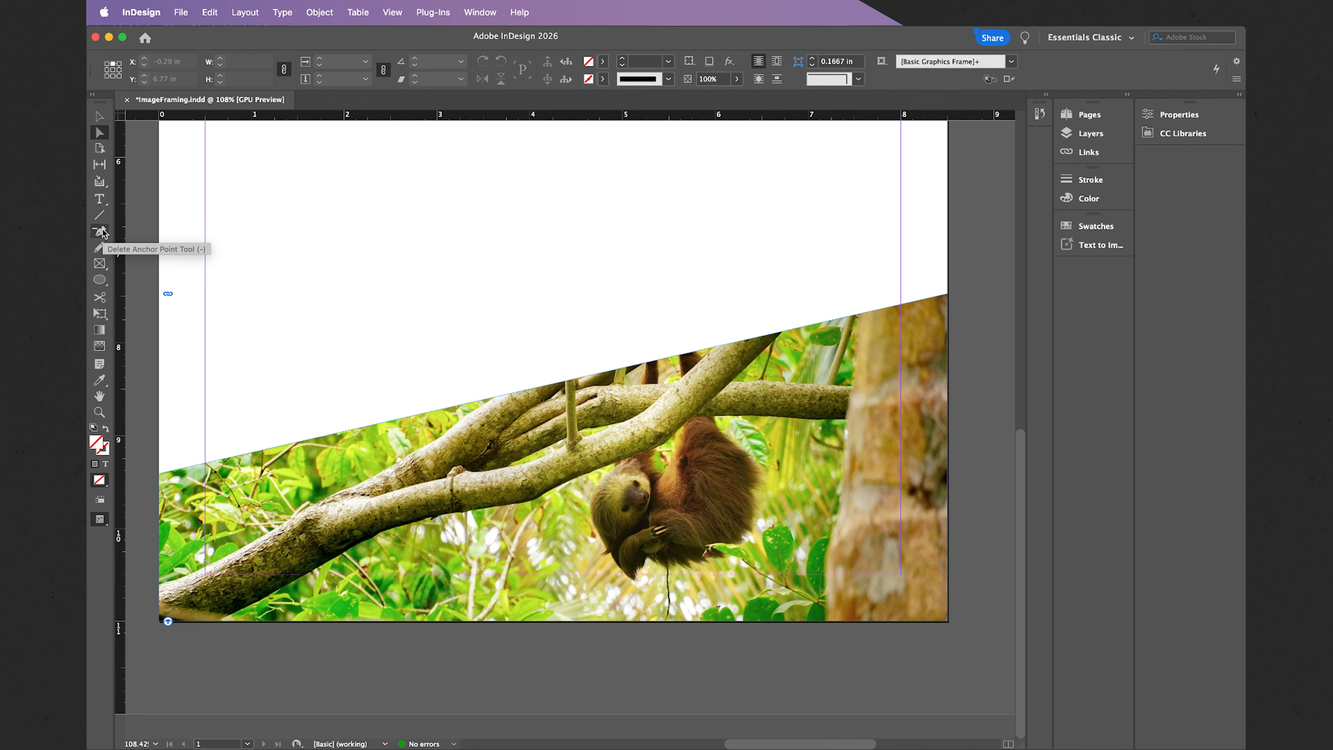
pyautogui.click(101, 231)
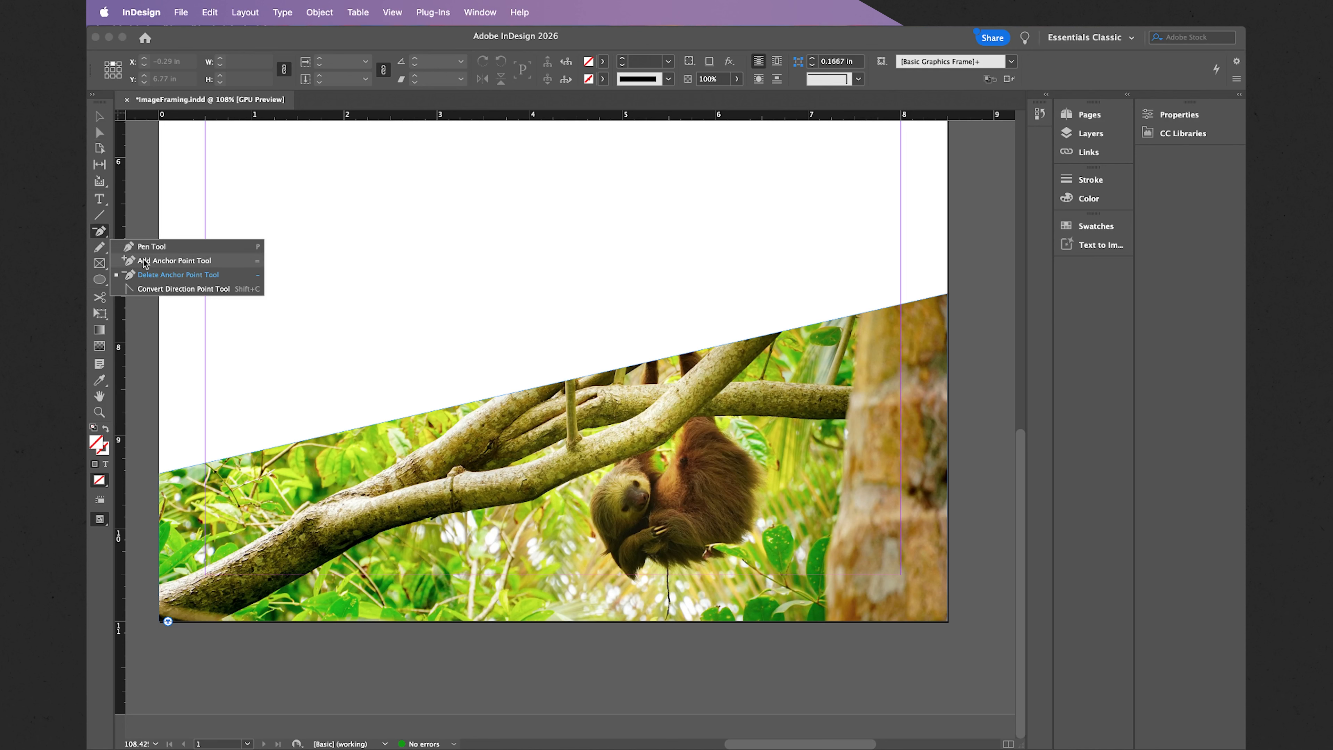
pyautogui.click(145, 262)
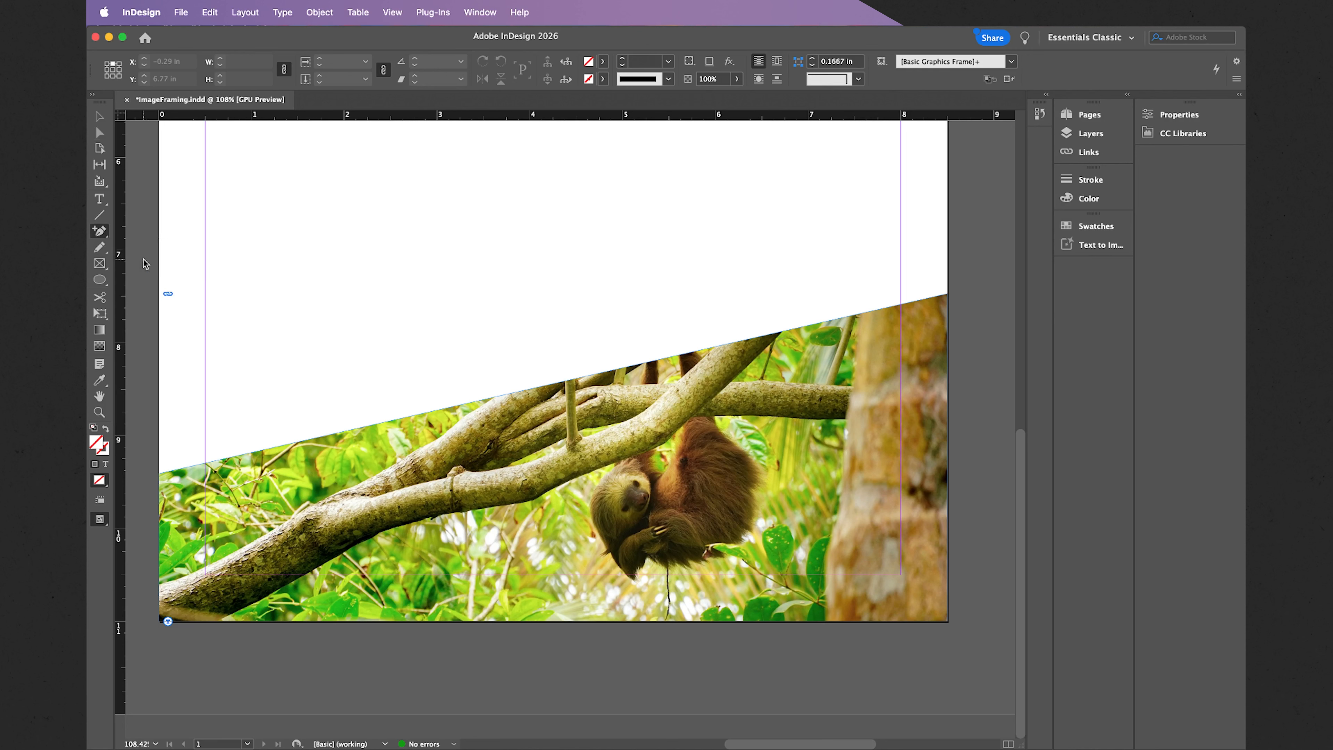
pyautogui.click(391, 420)
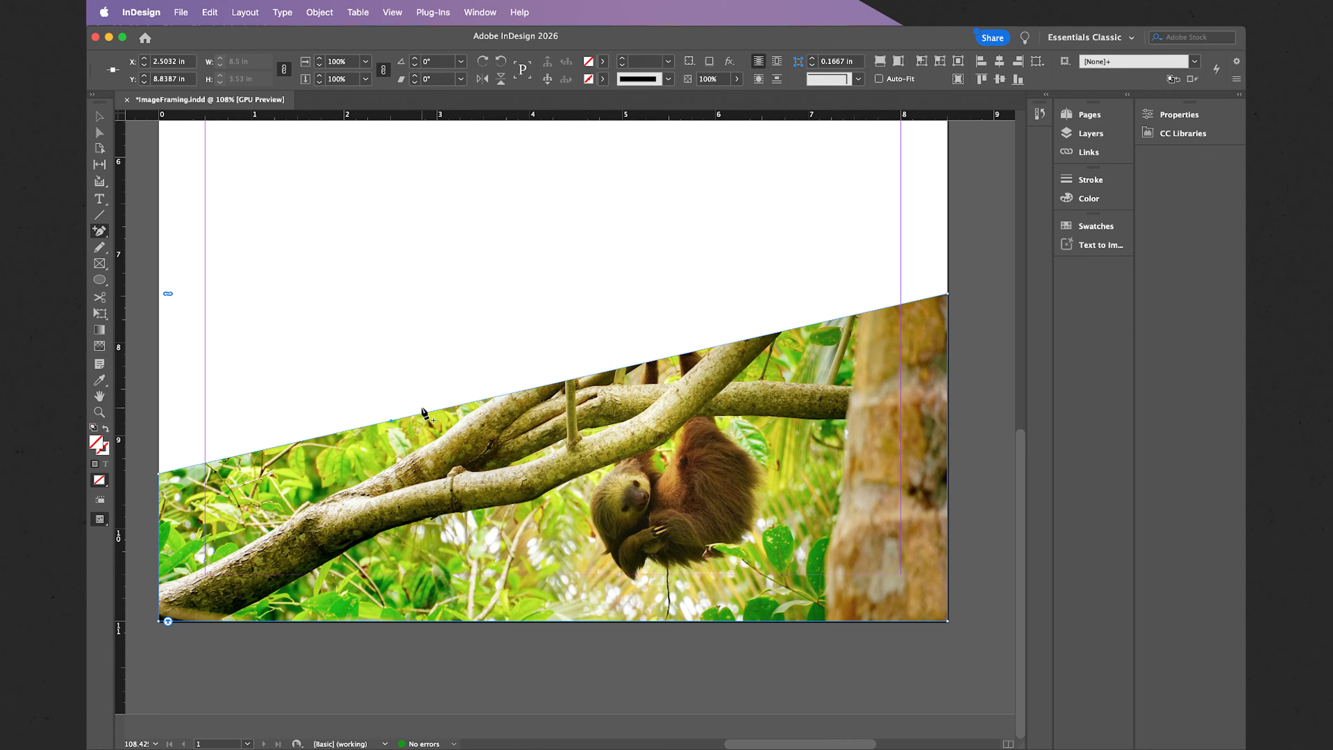
# Step: Add a second anchor toward the slanted edge's right end, and move the two added anchors to about X 2.24, Y 8.01 in and X 6.61, Y 8.23 in
pyautogui.click(798, 330)
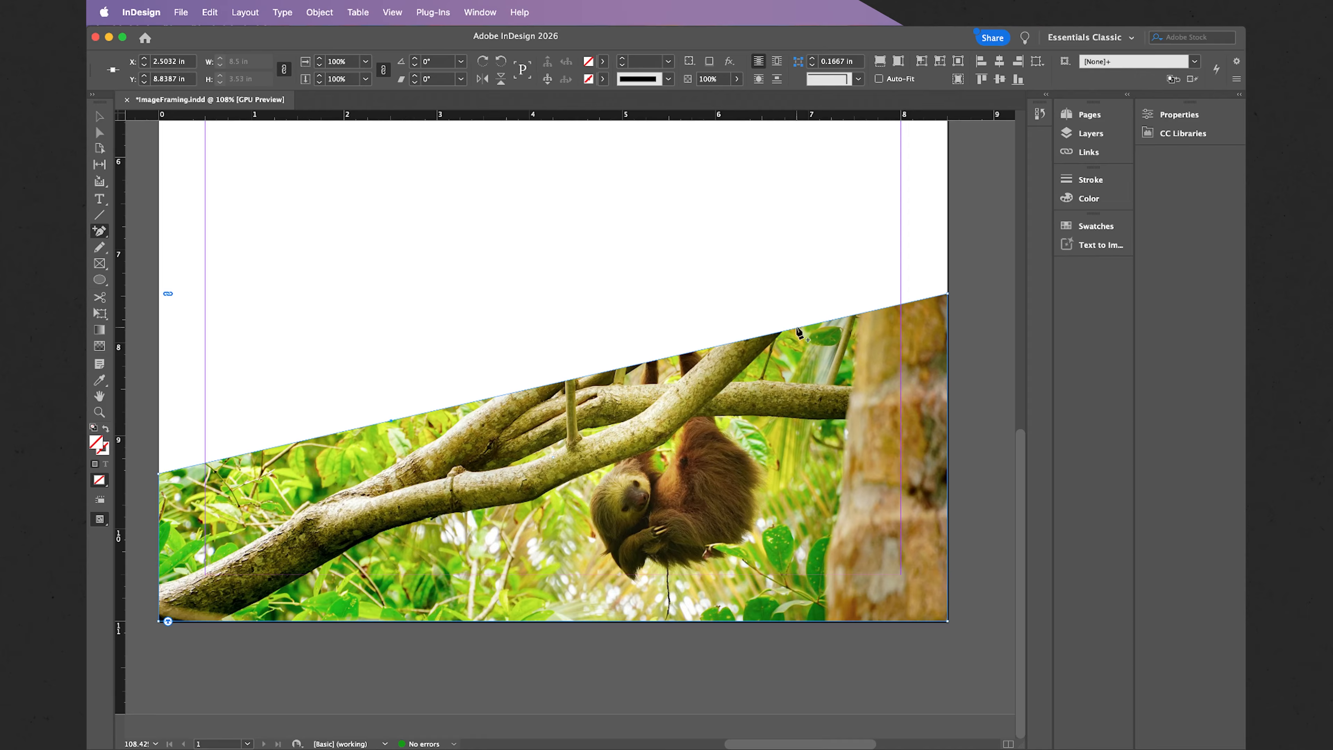
pyautogui.click(102, 132)
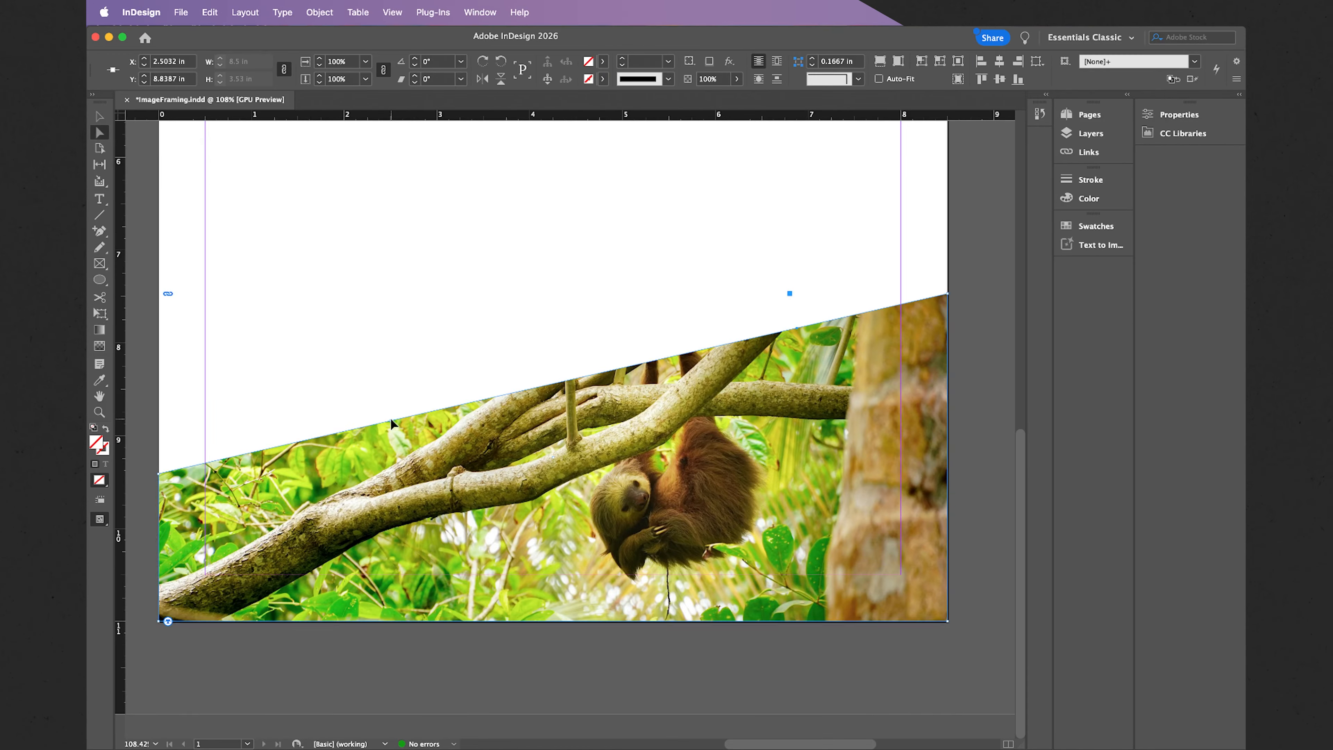
pyautogui.moveTo(391, 418); pyautogui.dragTo(366, 343)
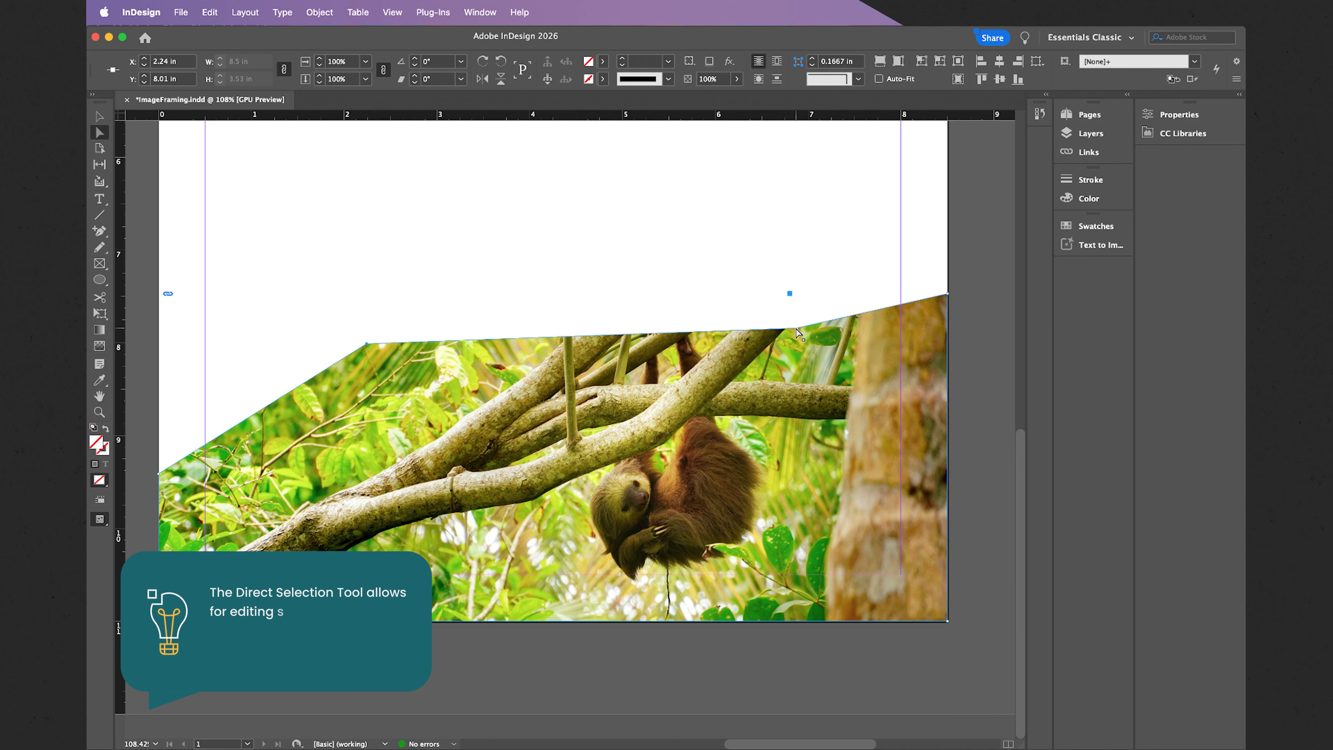
pyautogui.moveTo(791, 330); pyautogui.dragTo(771, 364)
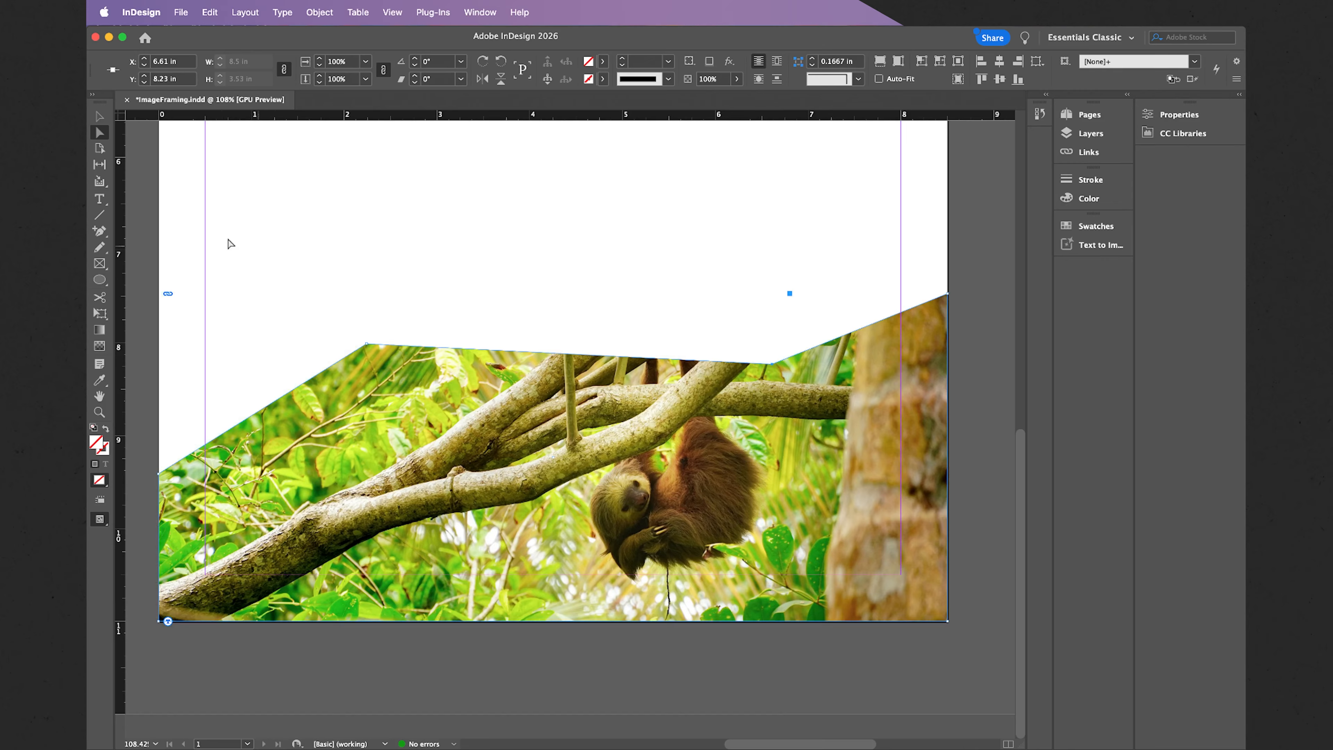
# Step: Try deleting the right-hand added anchor from the frame's upper edge with the Delete Anchor Point tool, and undo the deletion
pyautogui.click(101, 231)
pyautogui.click(101, 231)
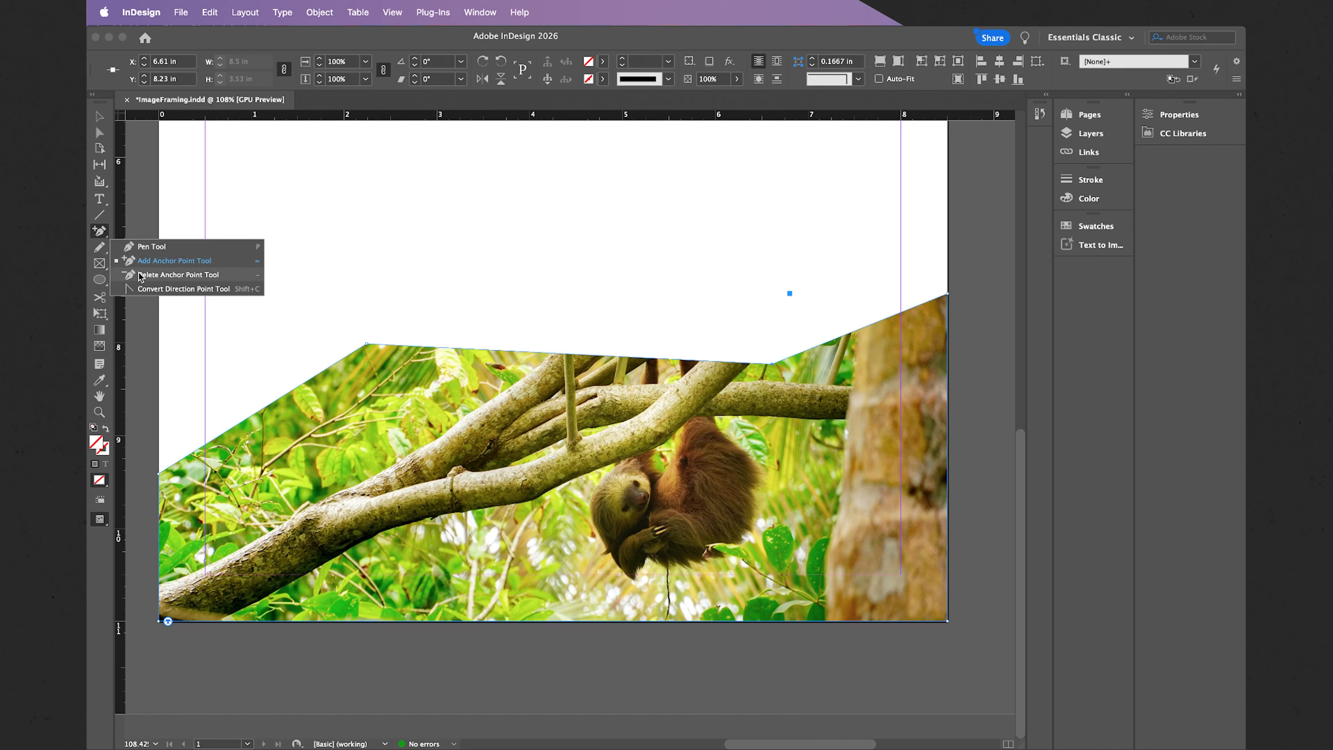
pyautogui.click(162, 276)
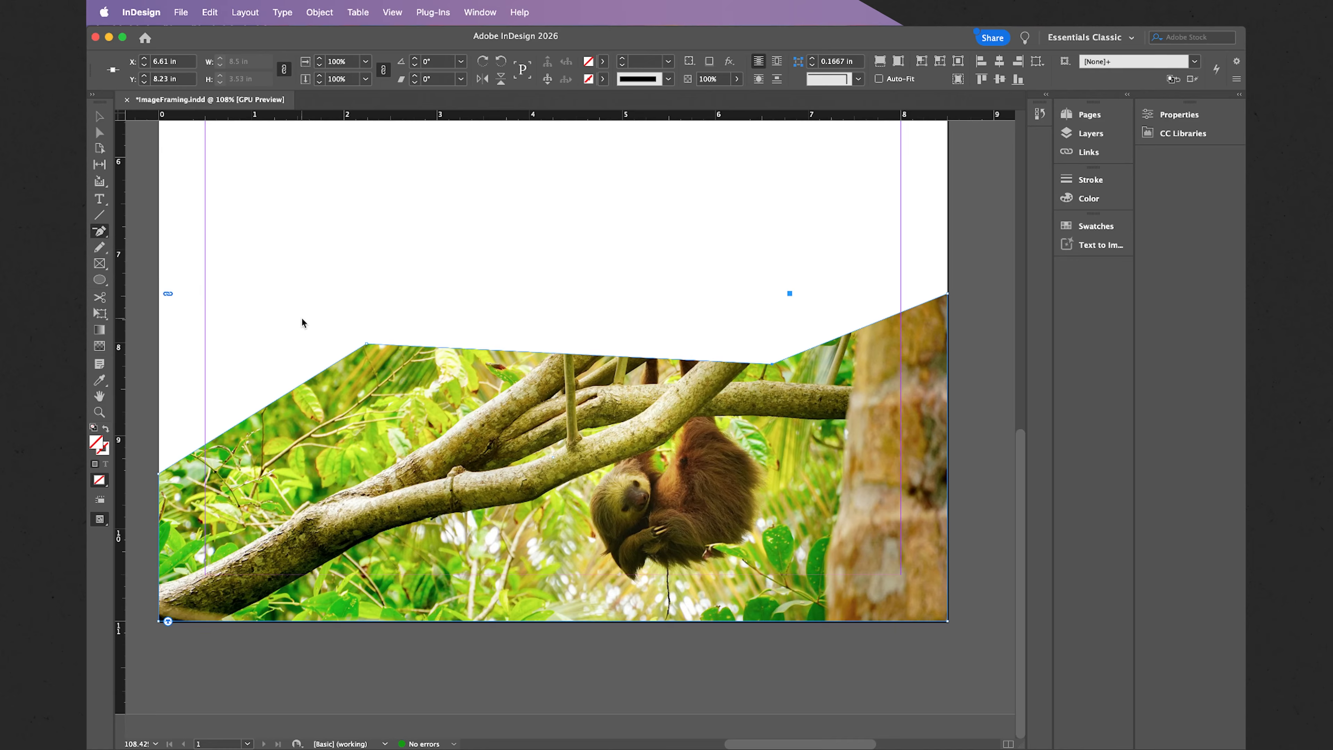
pyautogui.click(771, 364)
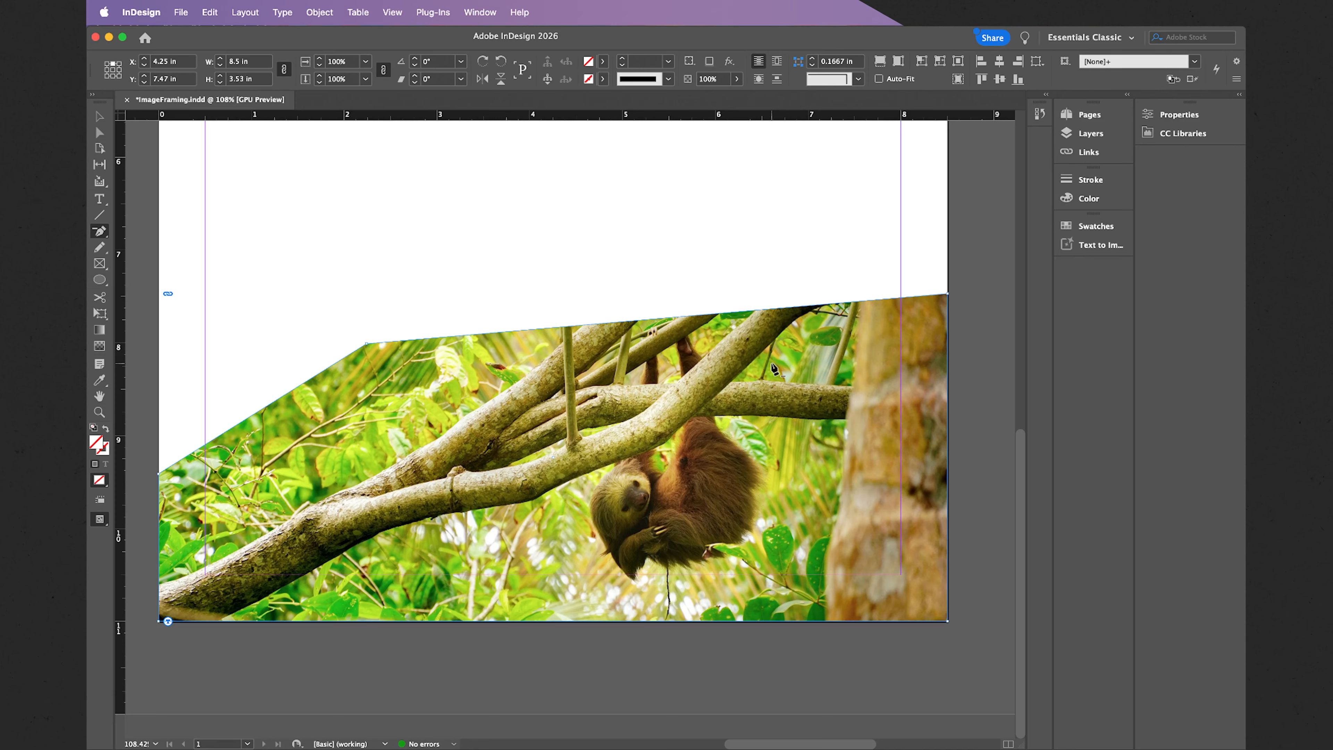
pyautogui.click(772, 364)
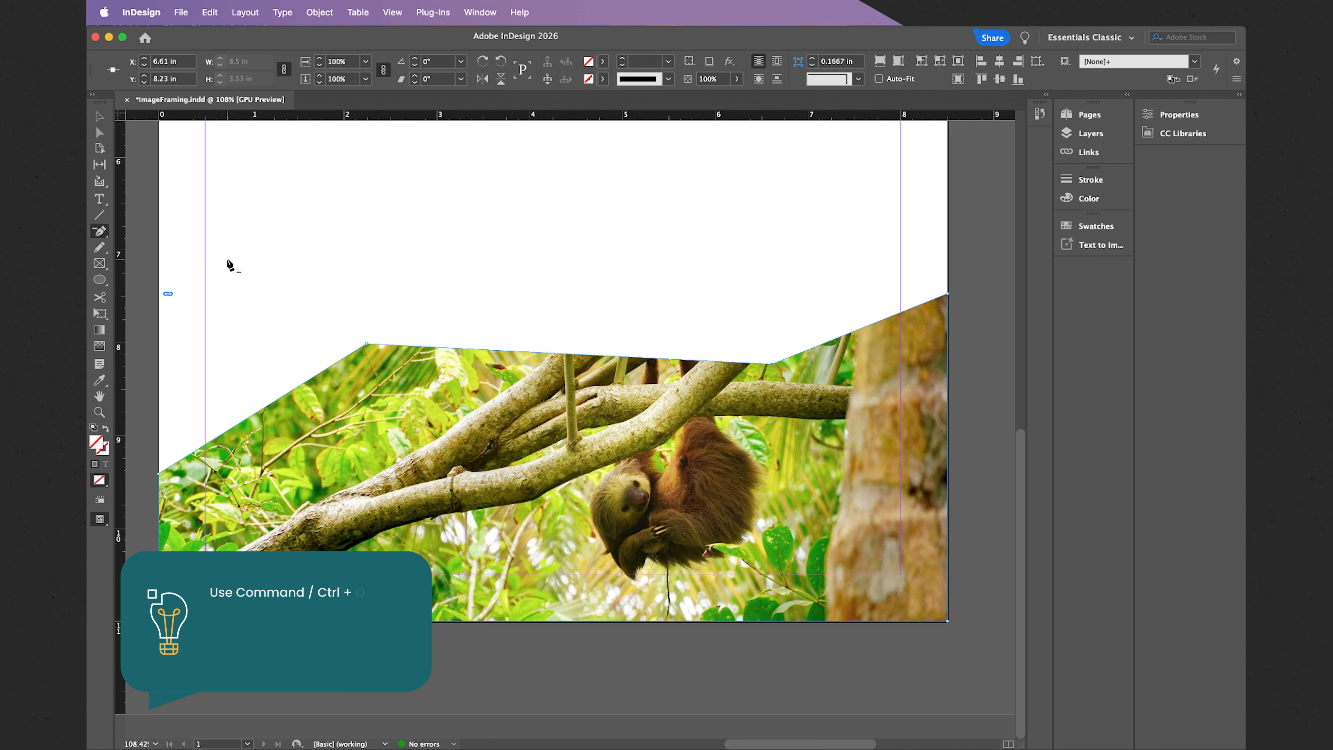
# Step: Convert both added anchors on the sloth frame's upper edge to smooth points, shaping the edge into a flowing wave
pyautogui.click(99, 232)
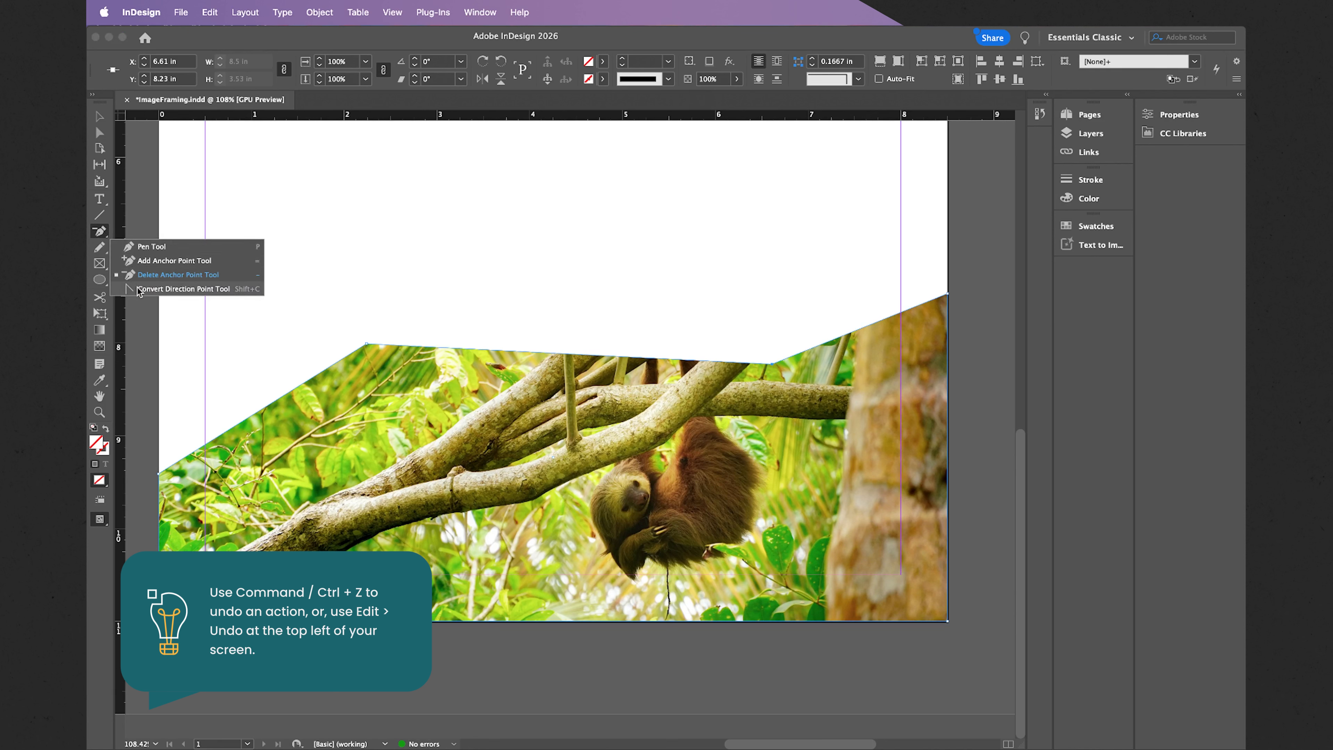
pyautogui.click(157, 289)
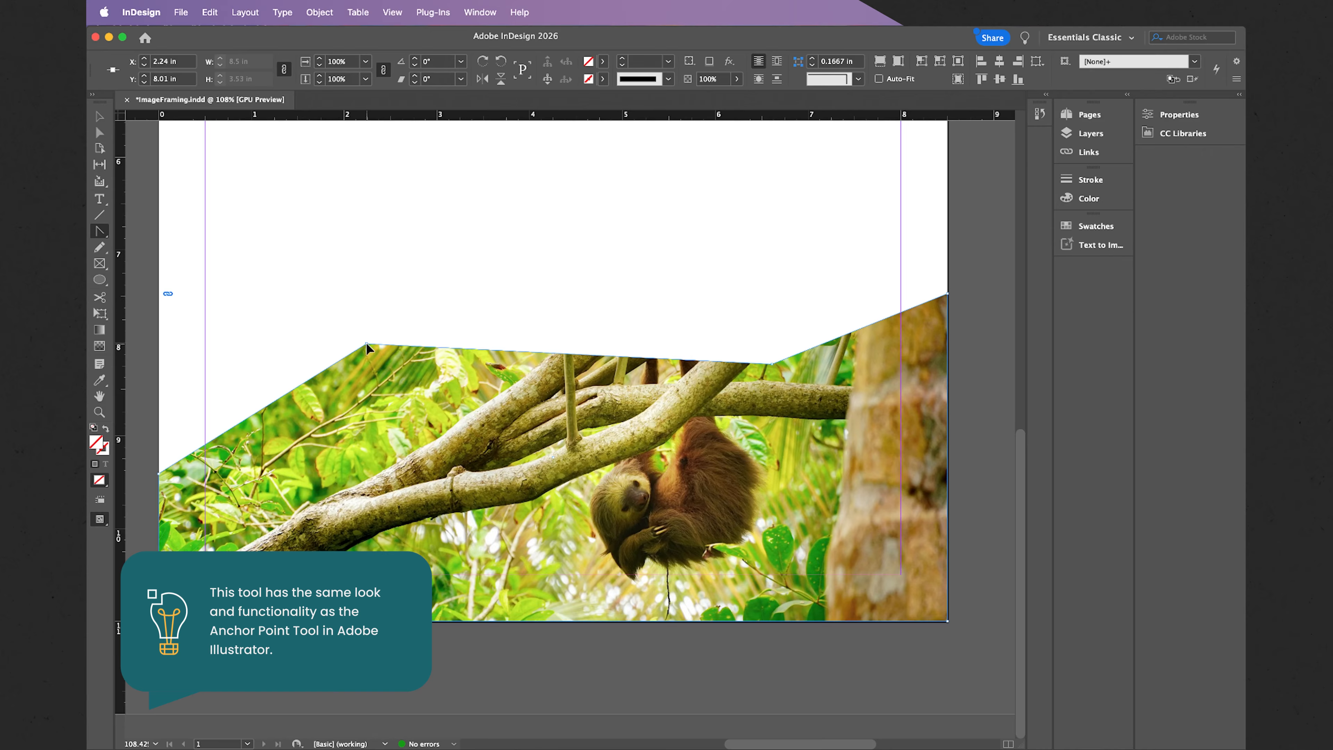
pyautogui.moveTo(367, 344); pyautogui.dragTo(261, 370)
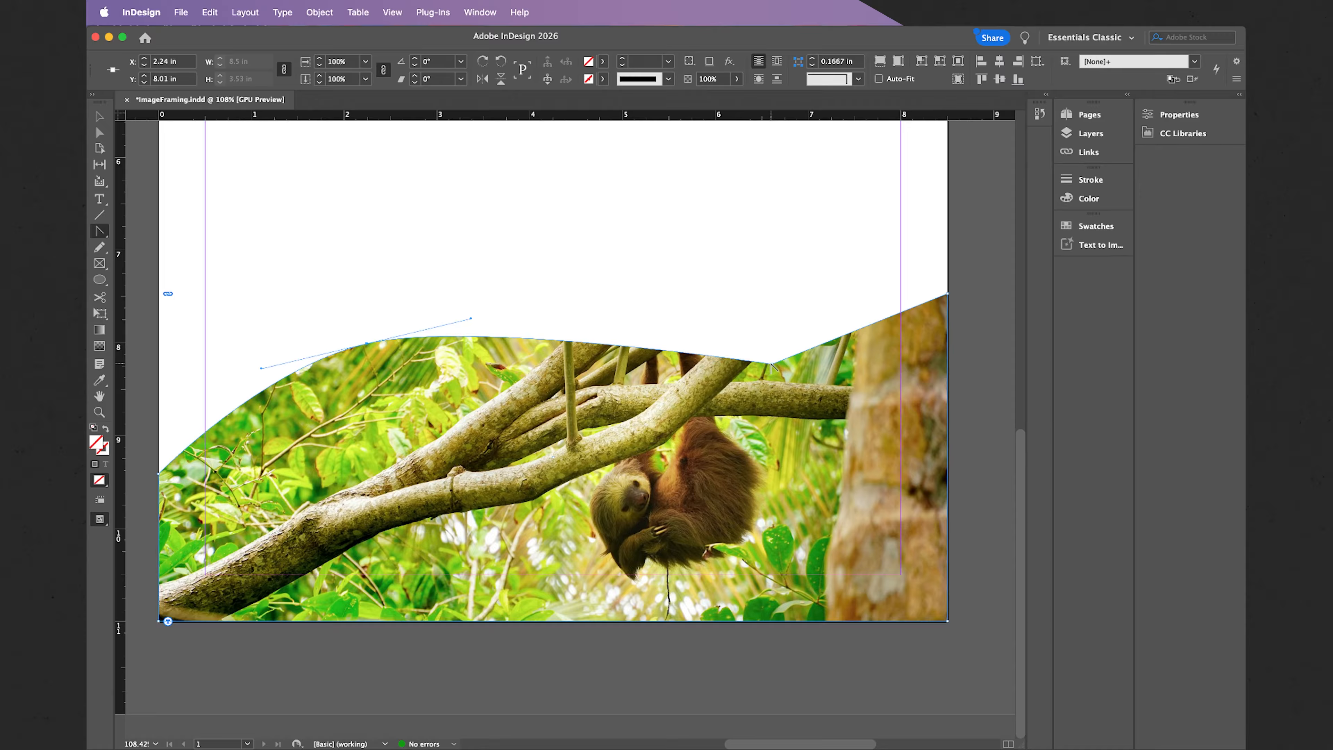
pyautogui.moveTo(770, 364); pyautogui.dragTo(631, 384)
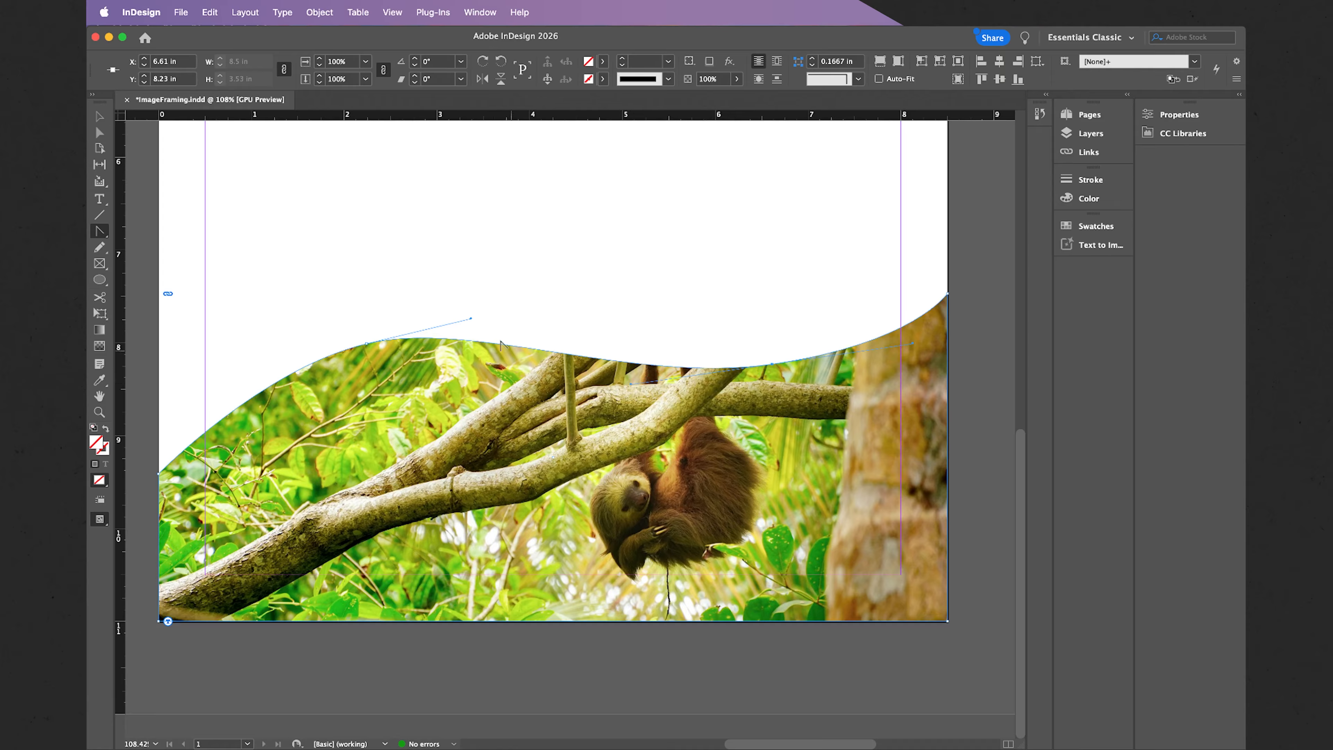
# Step: Try bending the left anchor's right-hand direction handle steeply upward with the Convert Direction Point tool, and undo the change
pyautogui.click(472, 318)
pyautogui.moveTo(471, 319); pyautogui.dragTo(354, 209)
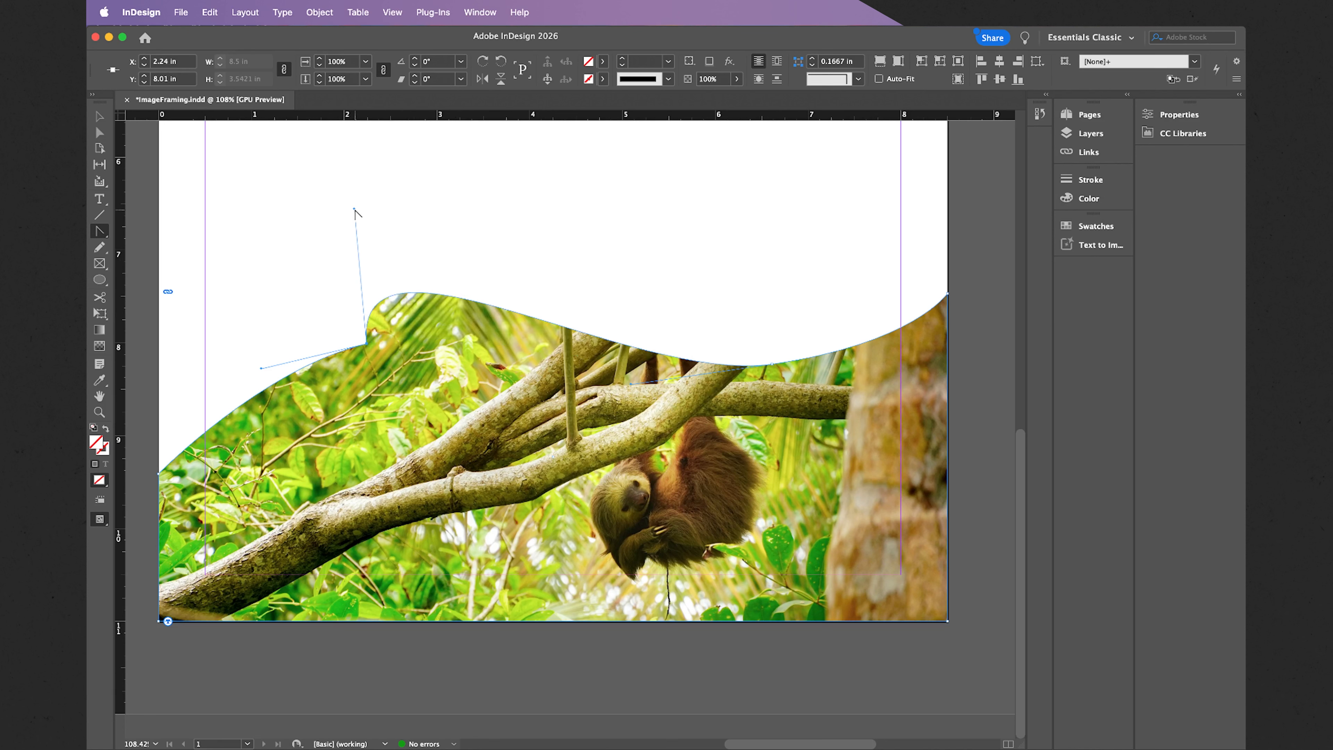
pyautogui.press('super+z')
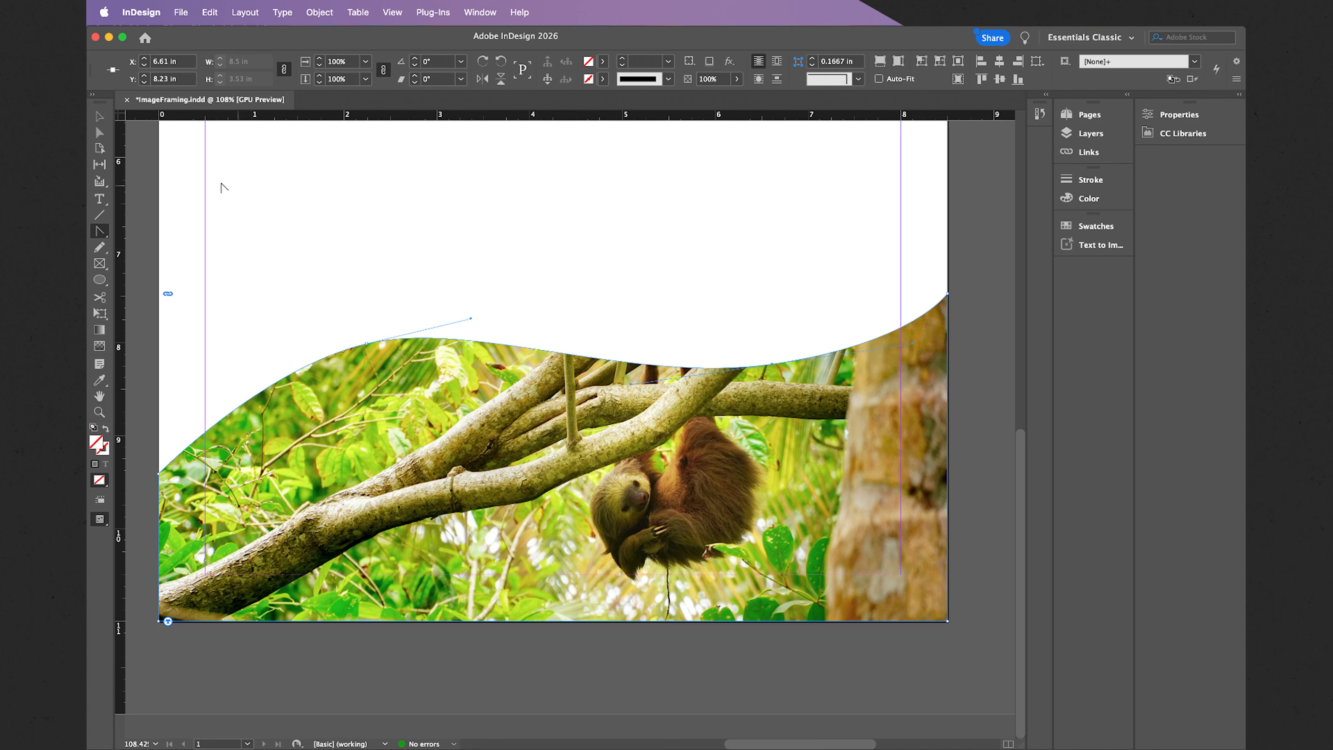
# Step: Lengthen the left anchor's right-hand direction handle with the Direct Selection tool to refine the wave
pyautogui.click(99, 133)
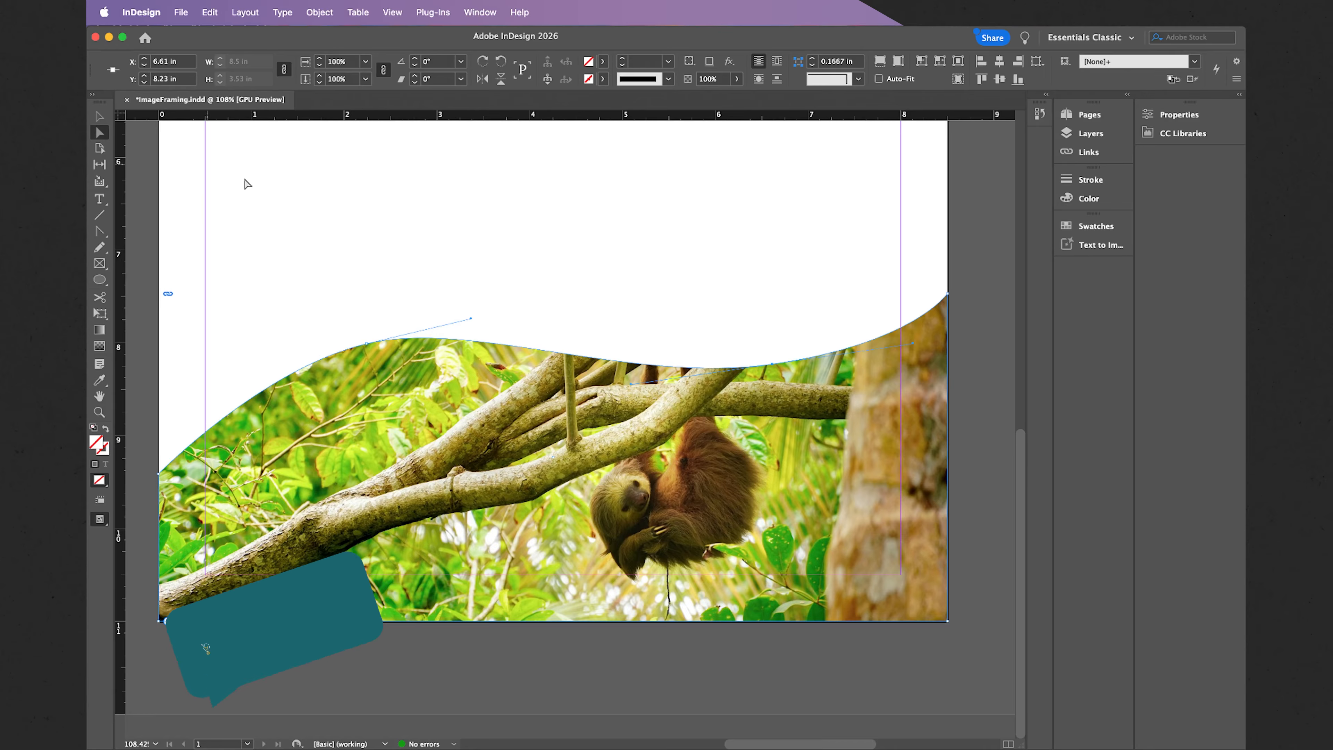
pyautogui.moveTo(471, 319); pyautogui.dragTo(541, 318)
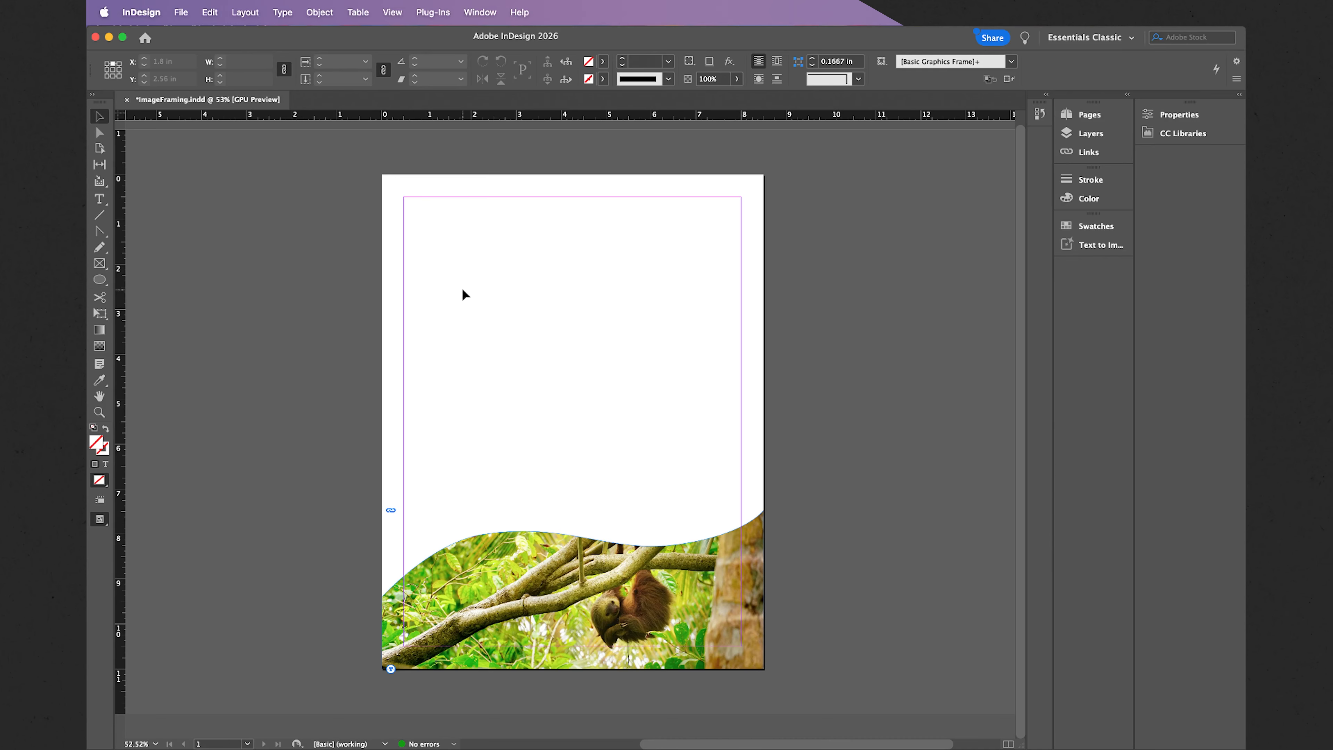
# Step: Draw a square graphics frame about 2.38 by 2.38 in just inside the page's upper-left margin corner
pyautogui.click(97, 263)
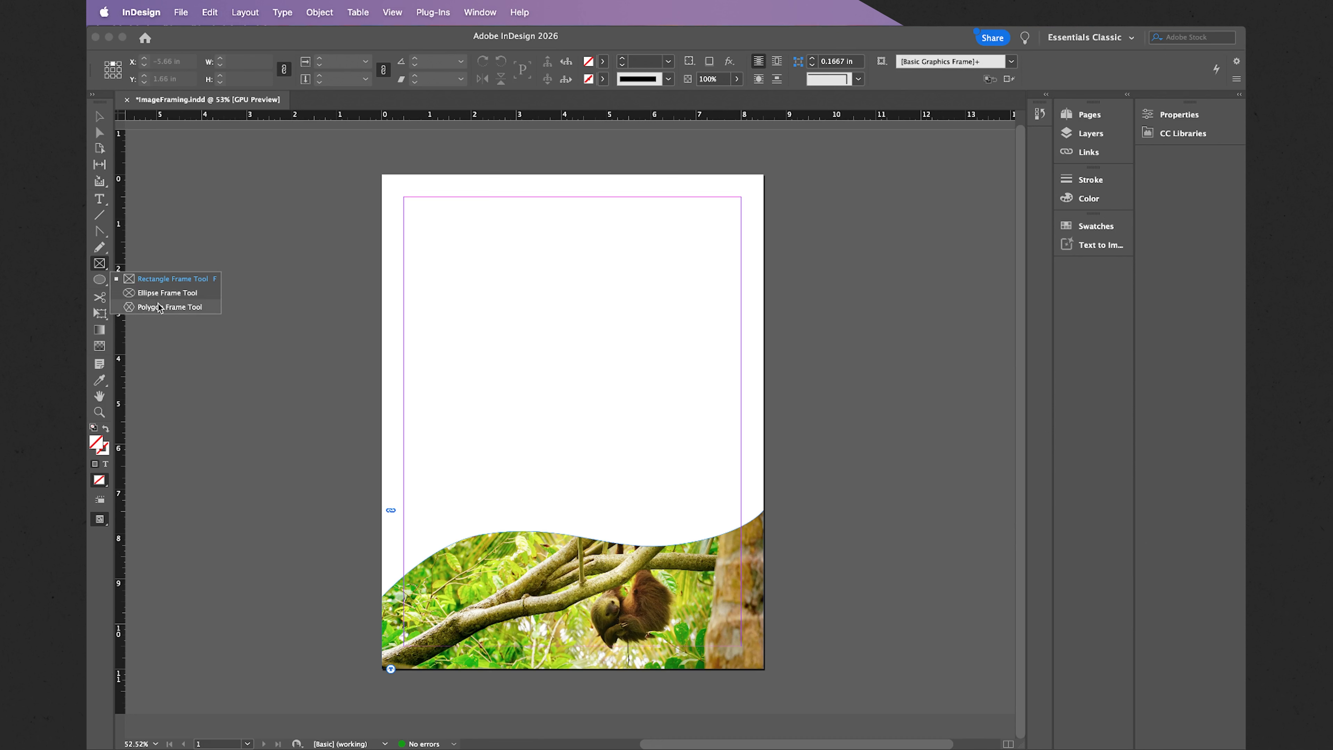
pyautogui.click(156, 283)
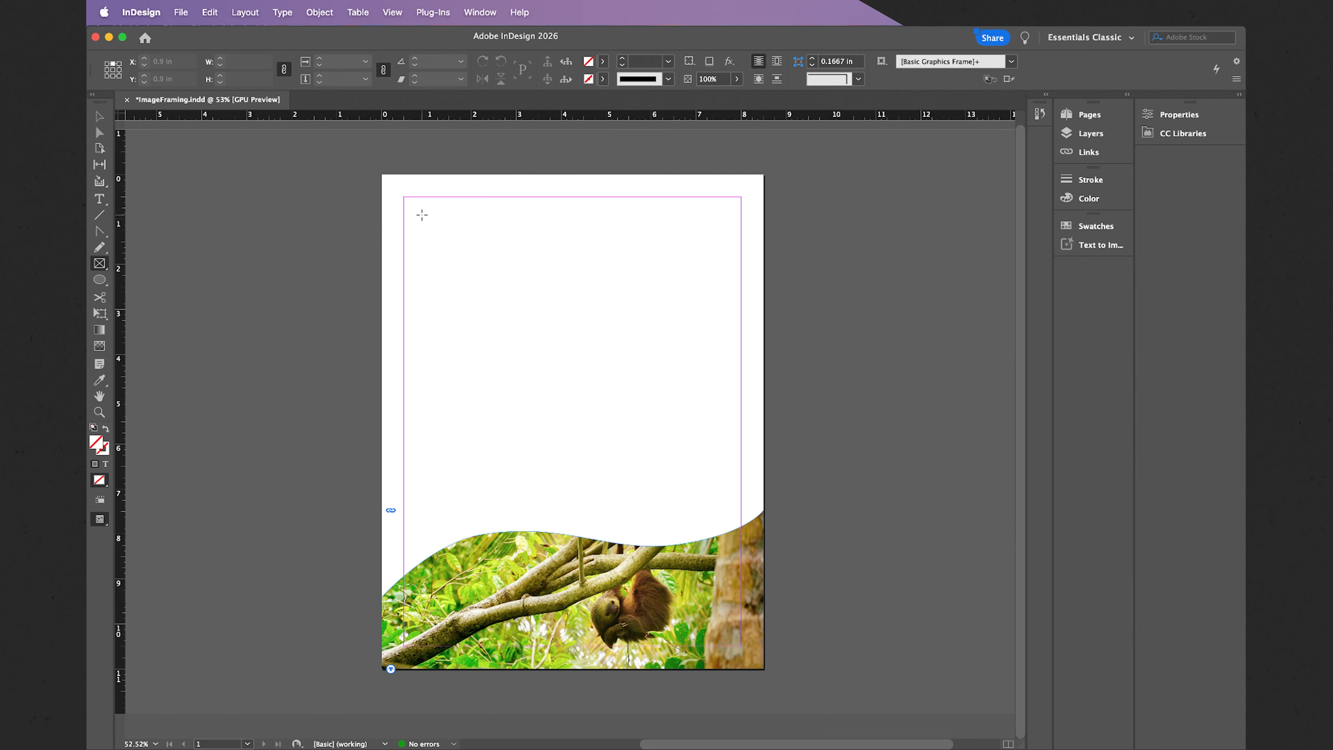
pyautogui.moveTo(420, 215); pyautogui.dragTo(421, 215)
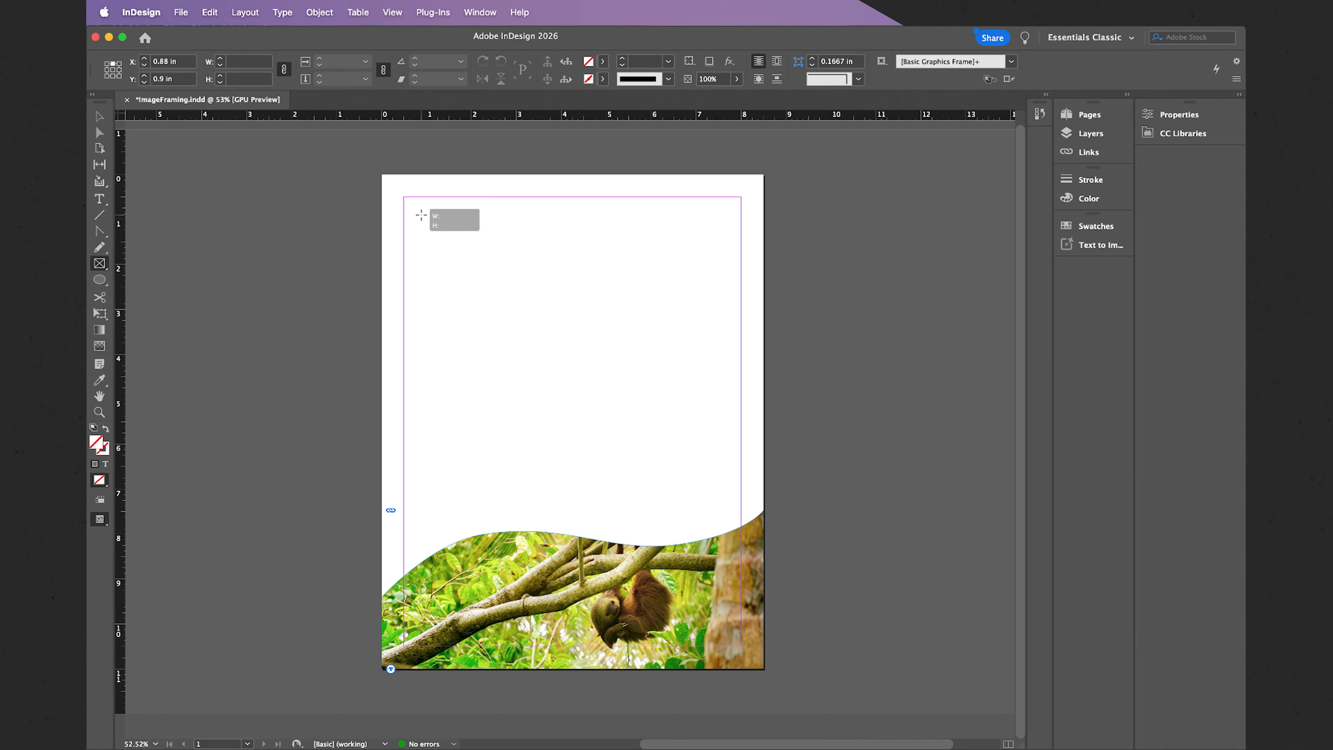
pyautogui.moveTo(421, 215); pyautogui.dragTo(543, 321)
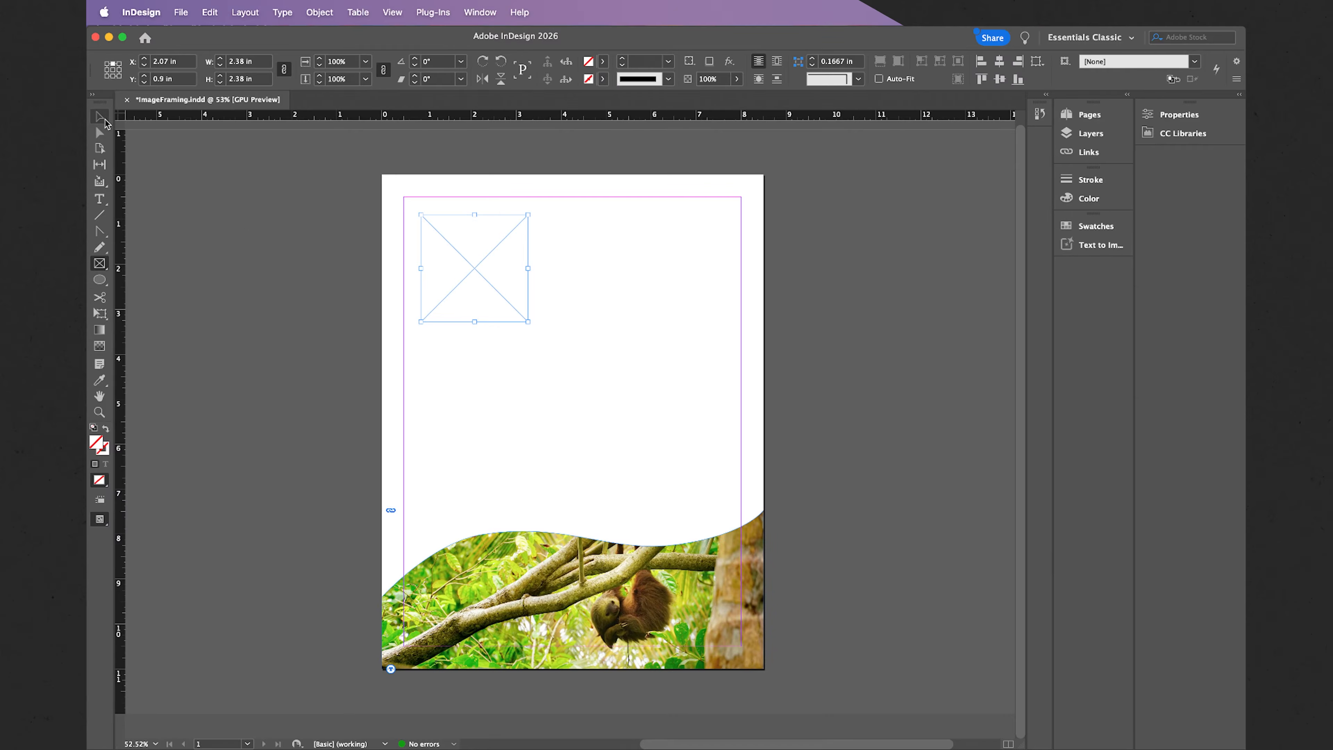
# Step: Place Toucan.jpg from the Downloads folder inside the new square frame
pyautogui.click(99, 116)
pyautogui.click(181, 12)
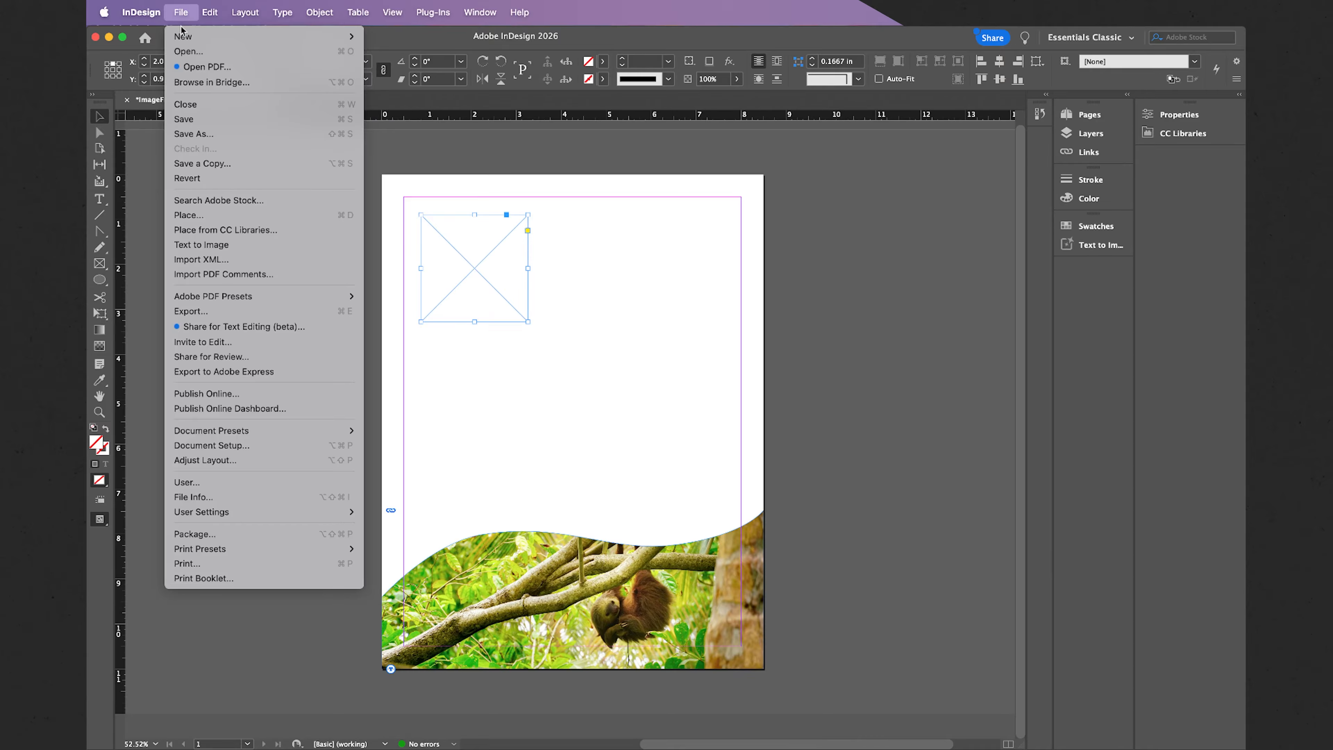
pyautogui.click(184, 215)
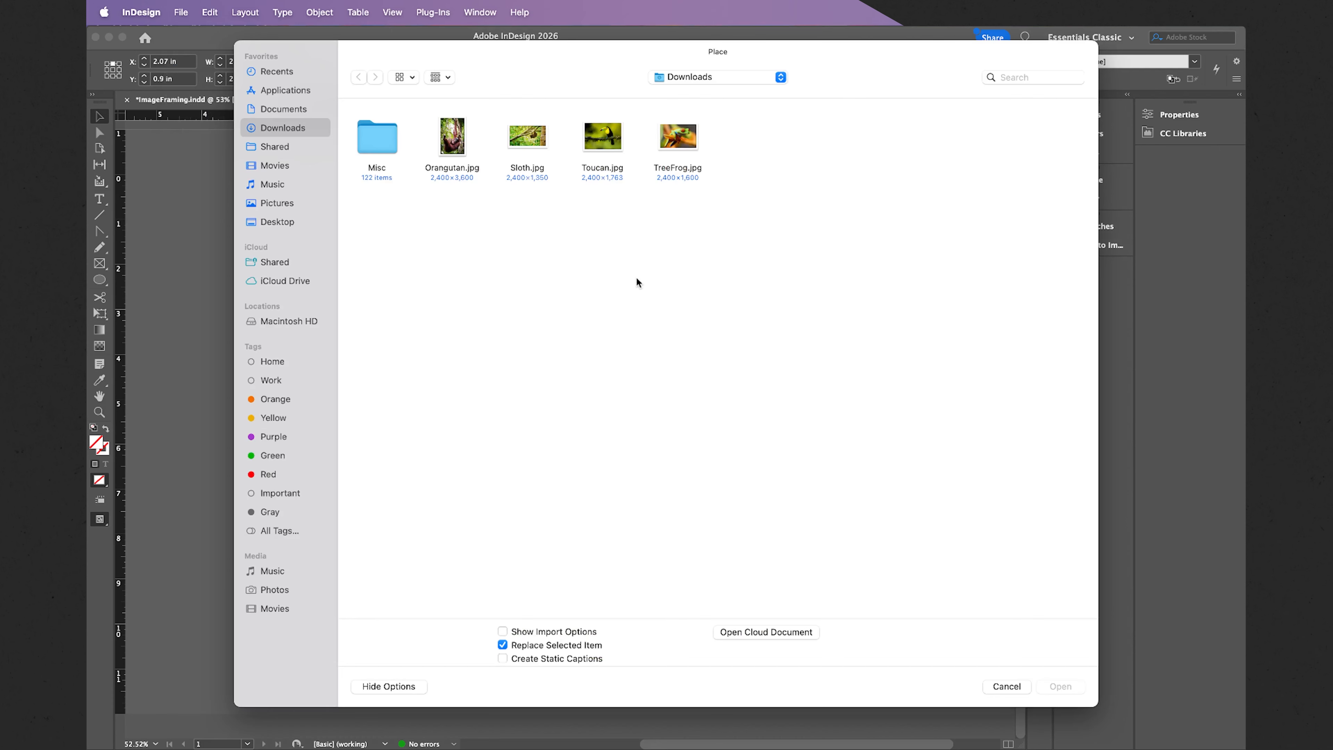
pyautogui.doubleClick(604, 138)
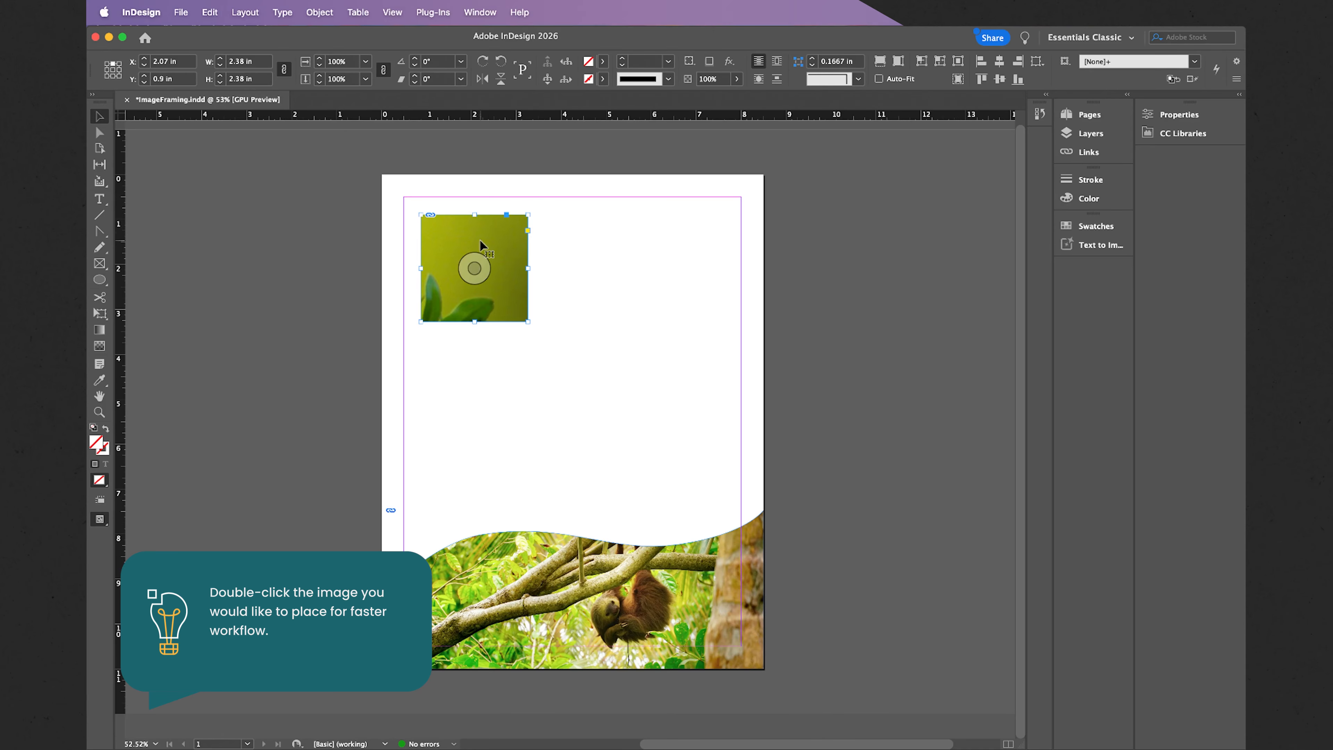
# Step: Scale the toucan picture down inside its square frame with the Free Transform tool so the bird and branch fit
pyautogui.press('space')
pyautogui.click(439, 239)
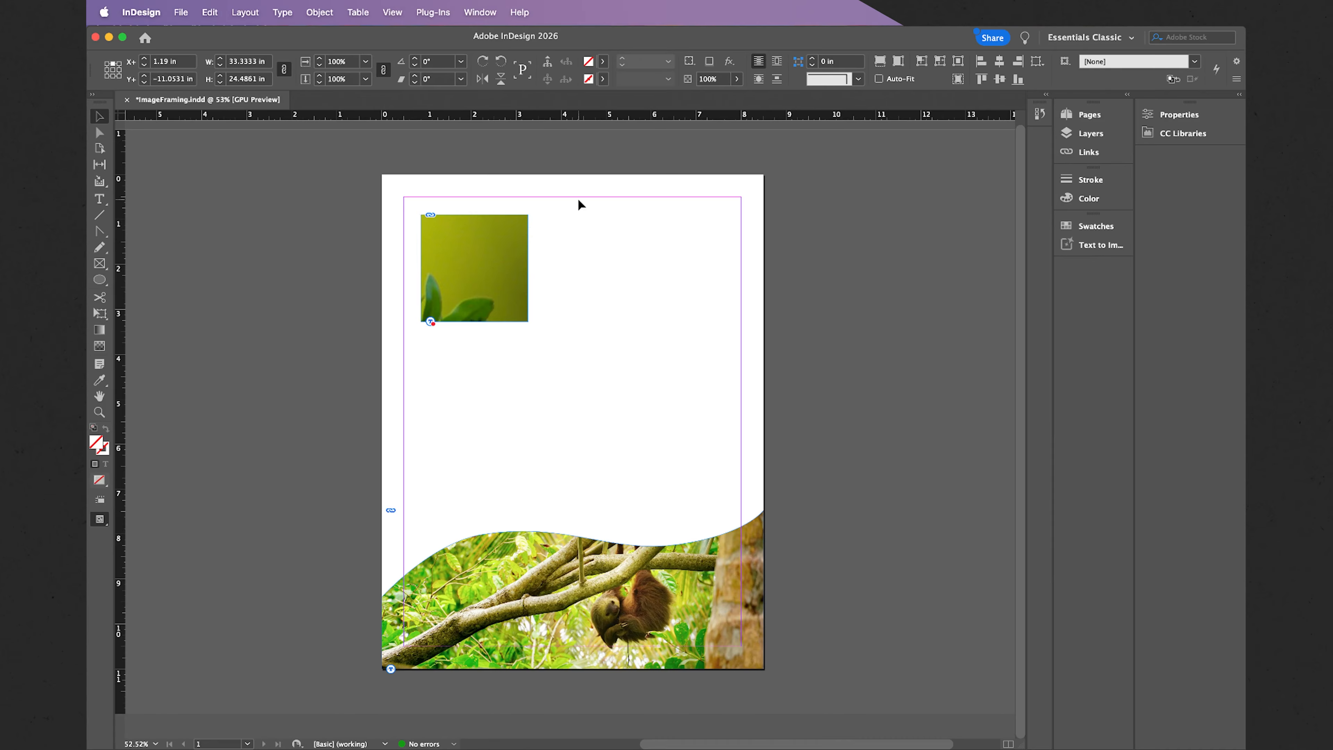
pyautogui.press('super+minus')
pyautogui.press('super+minus')
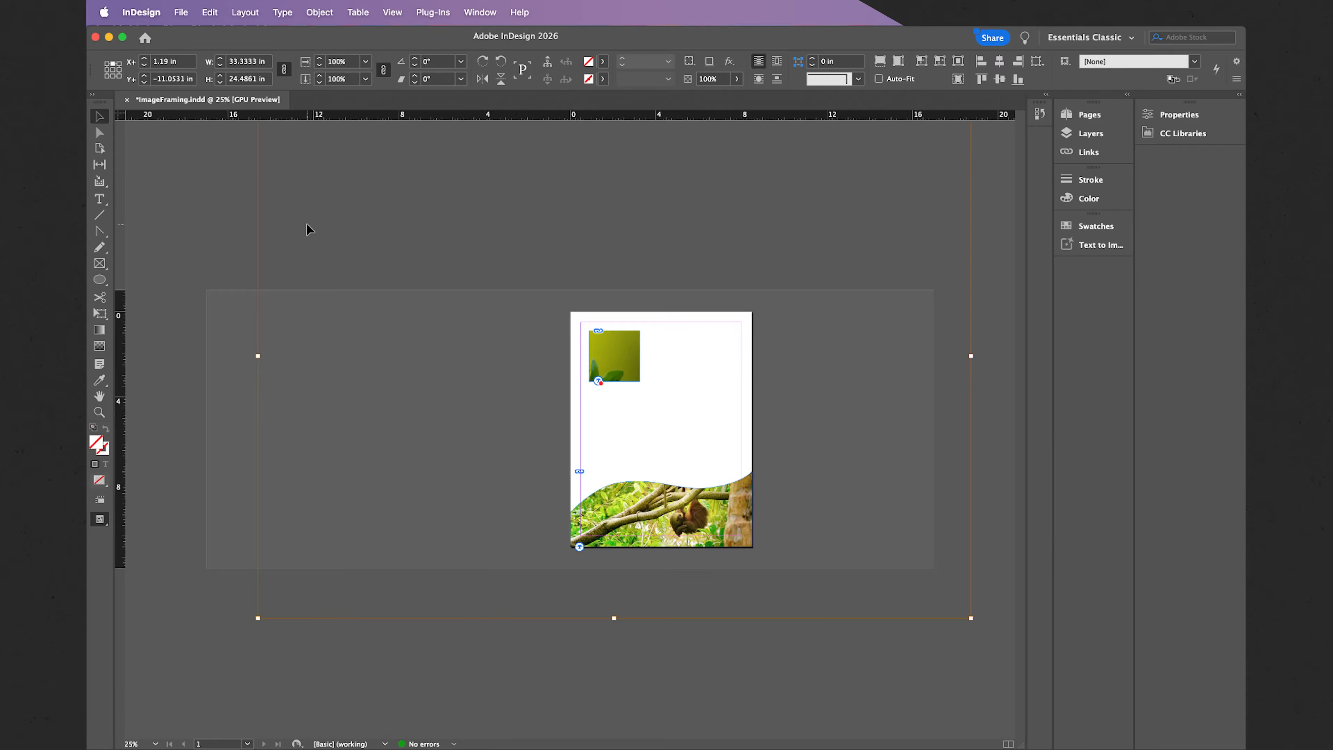
pyautogui.click(99, 314)
pyautogui.moveTo(256, 618); pyautogui.dragTo(619, 447)
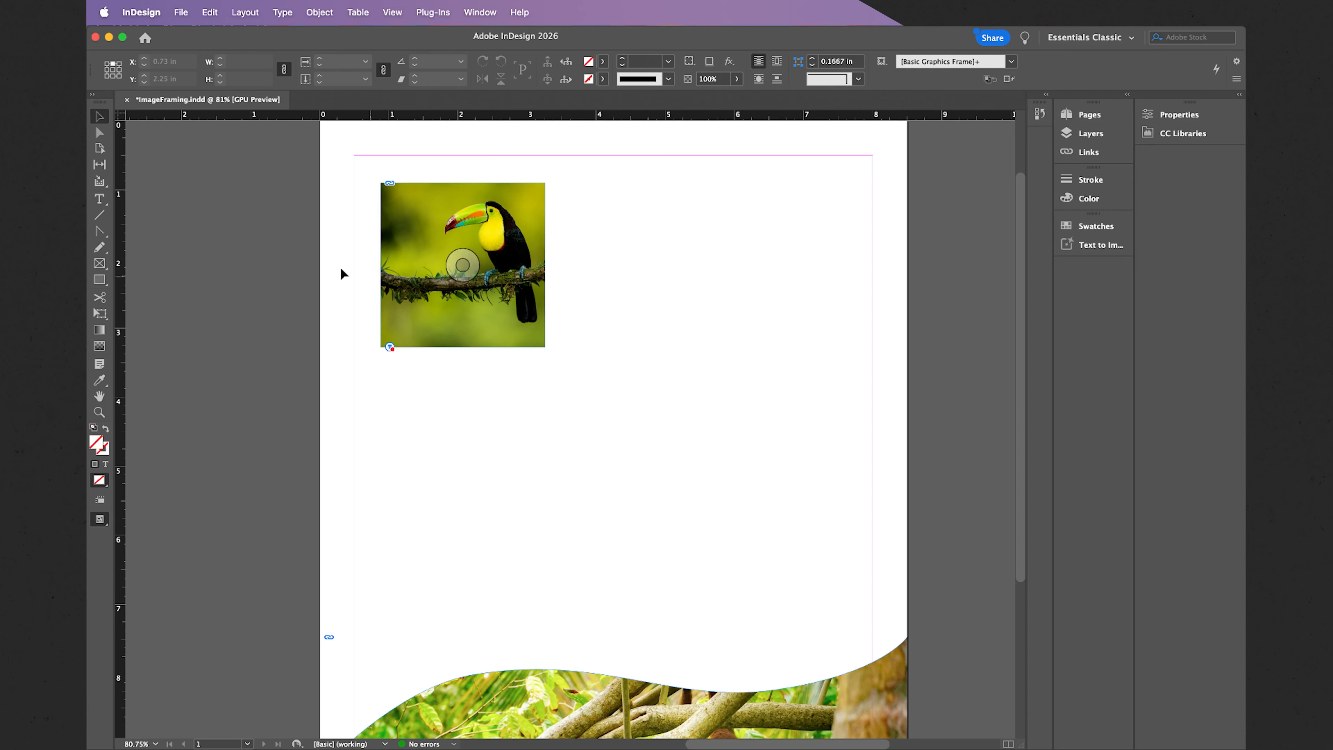
# Step: Set up a three-sided polygon 2 in wide and 3 in high in the blank area beside the toucan image
pyautogui.click(99, 281)
pyautogui.click(99, 281)
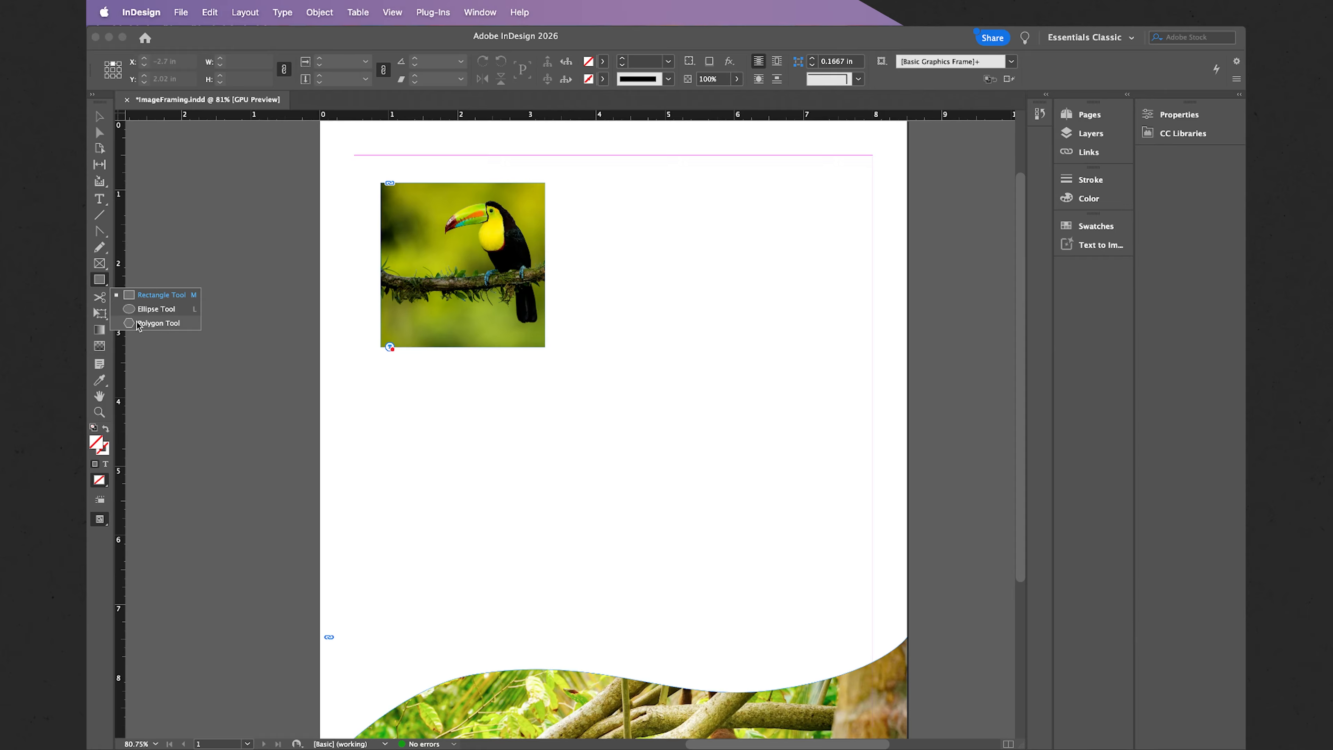
pyautogui.click(187, 323)
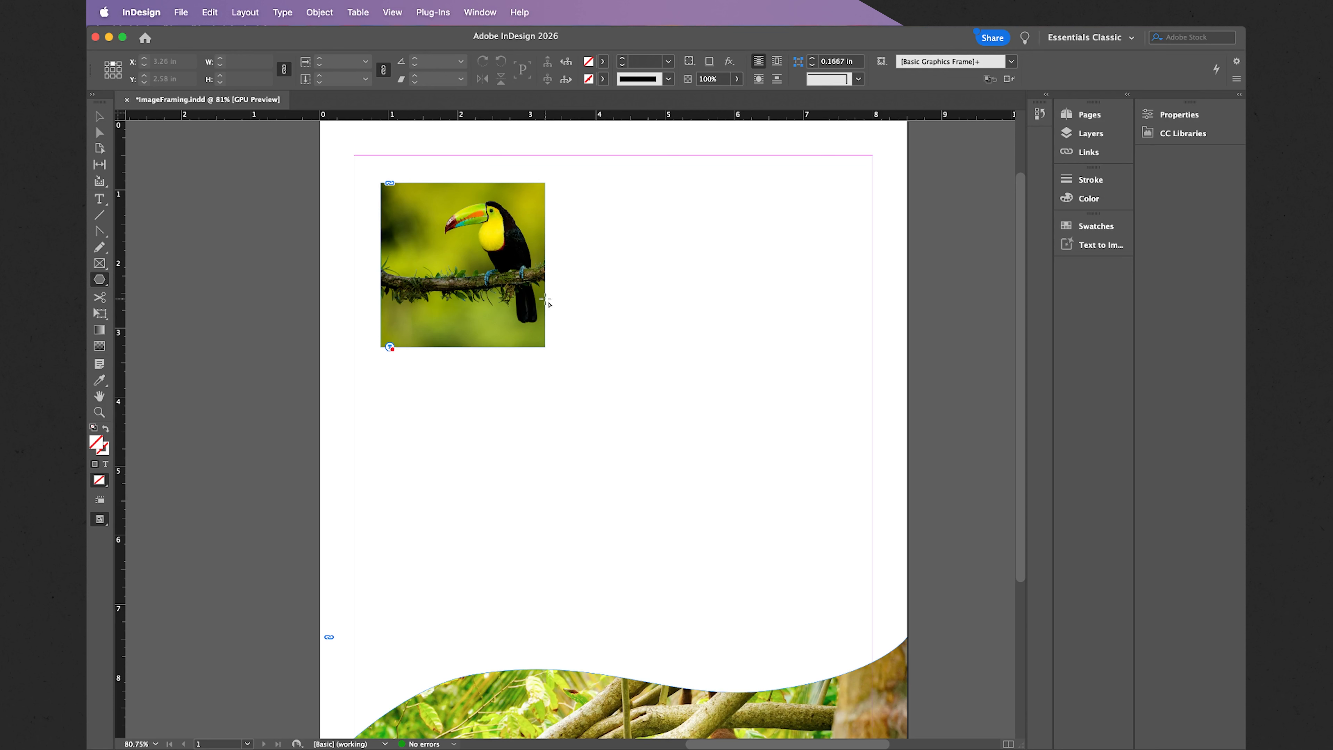
pyautogui.click(715, 300)
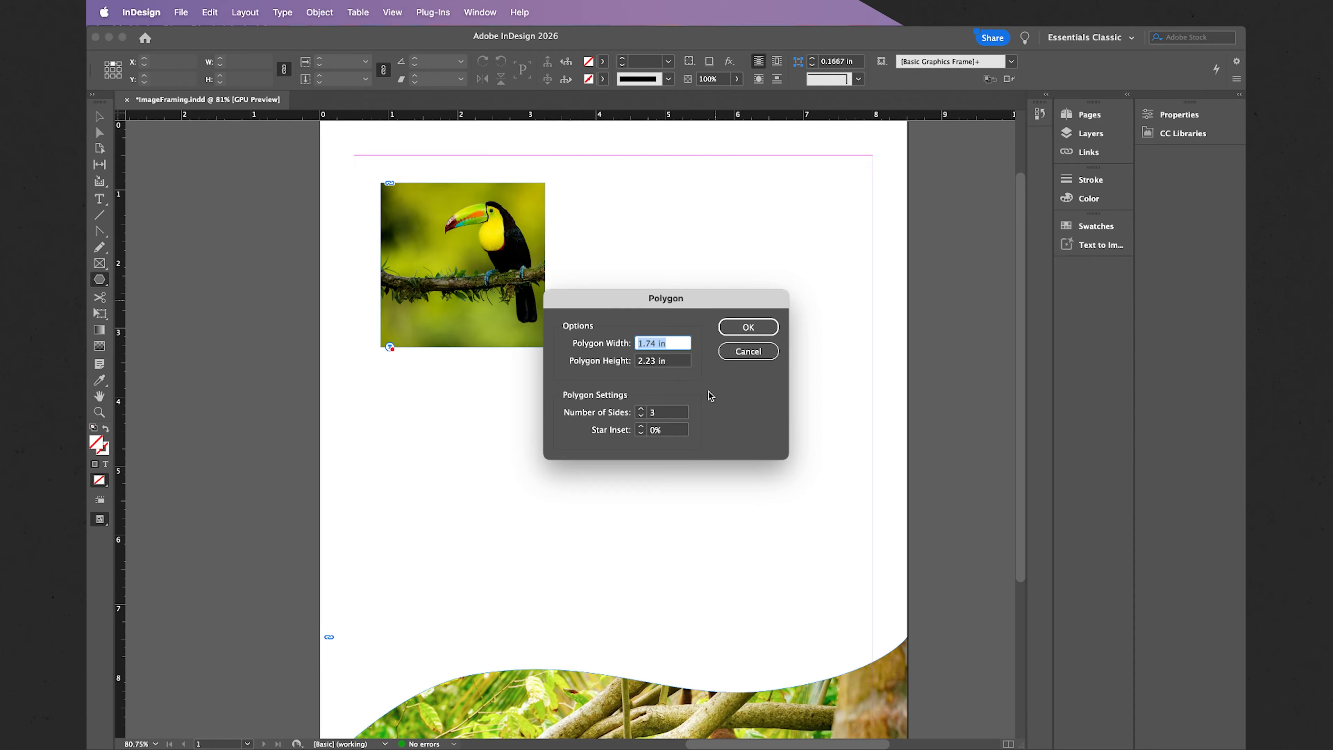
pyautogui.press('BackSpace')
pyautogui.write('2in')
pyautogui.click(677, 363)
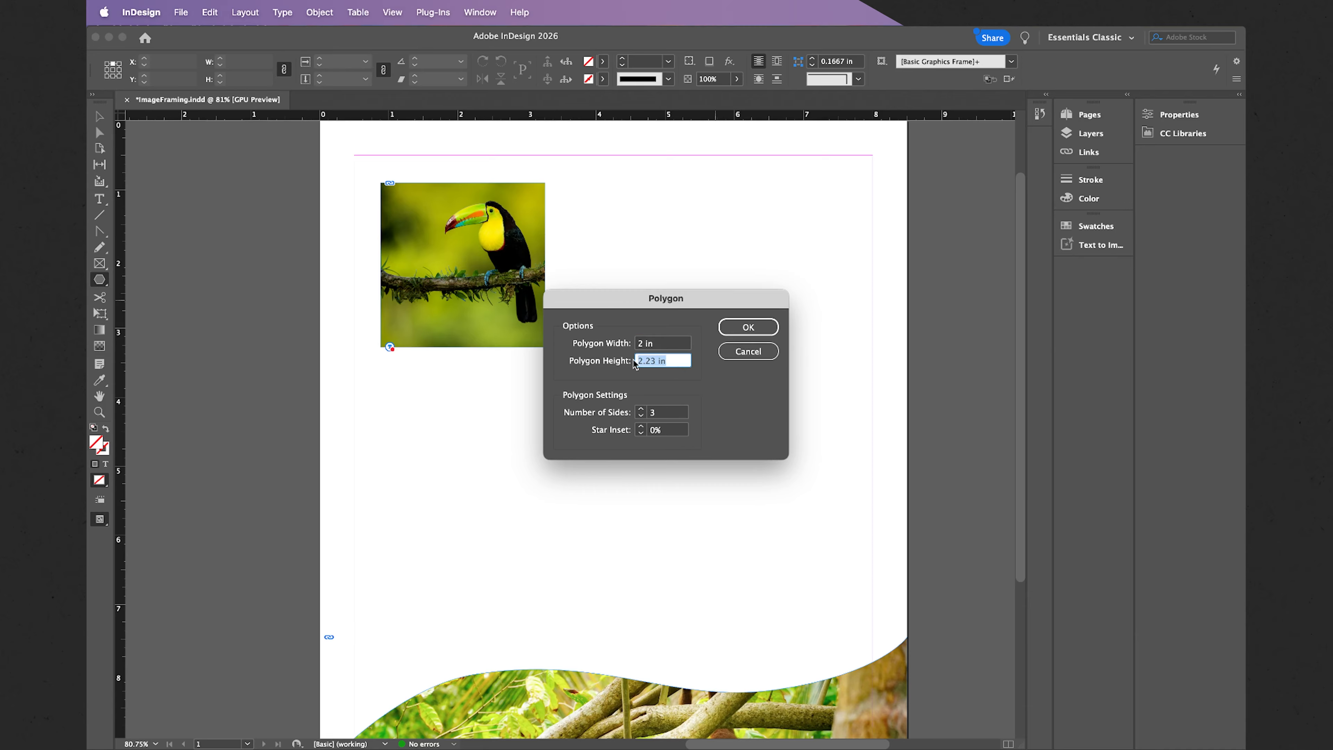
pyautogui.press('BackSpace')
pyautogui.write('3in')
pyautogui.click(662, 344)
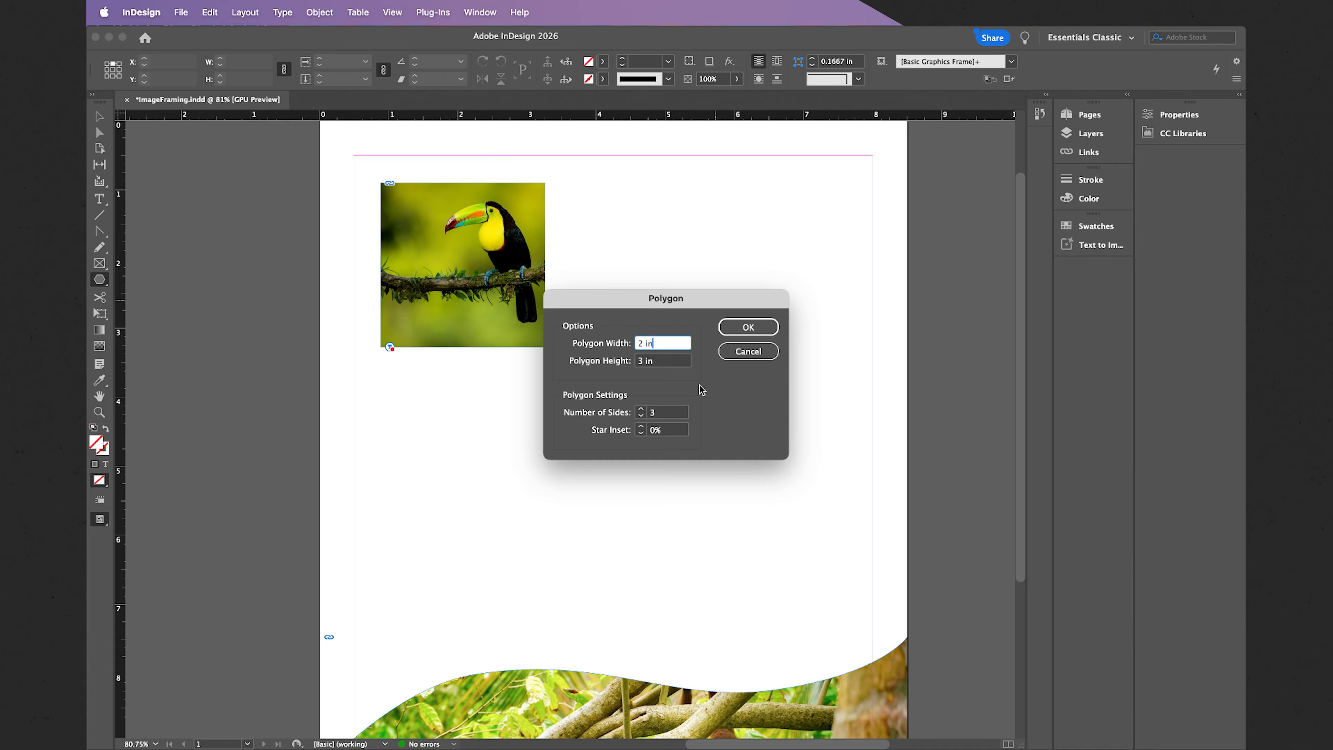
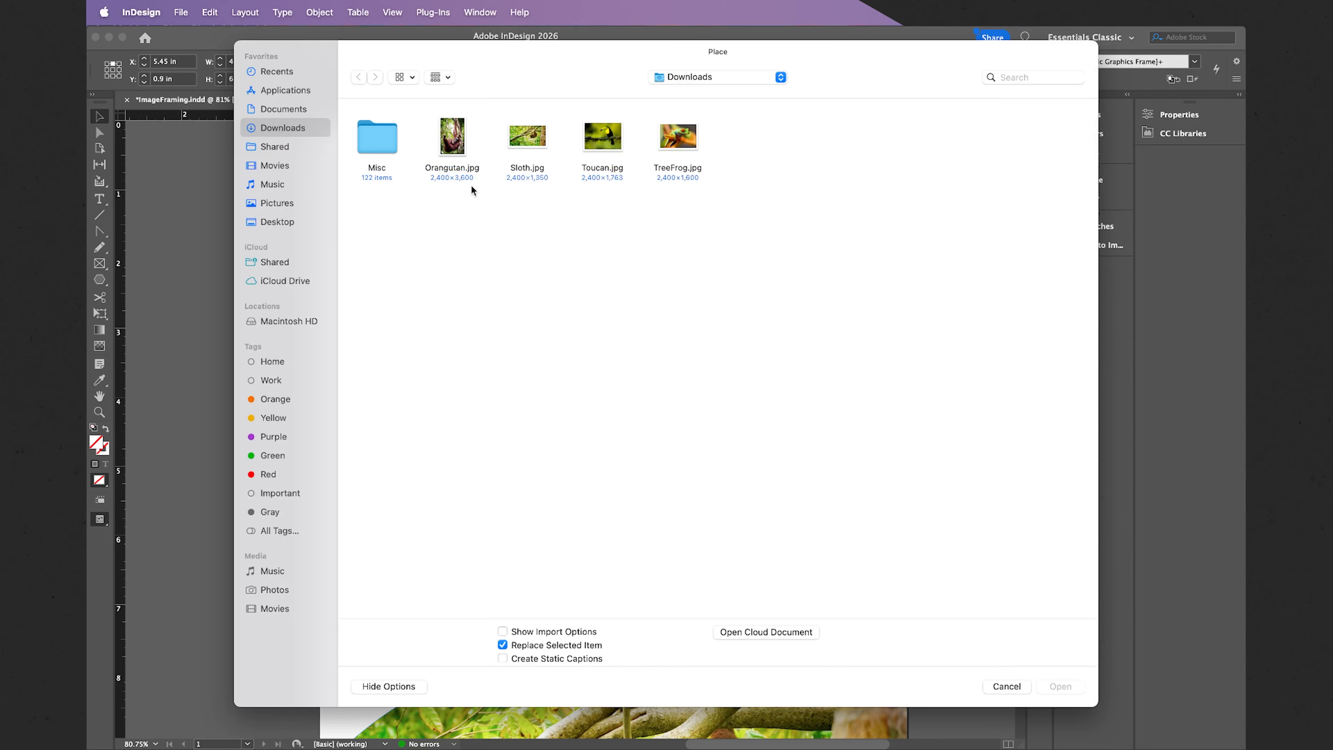
# Step: Place Orangutan.jpg from the Downloads folder inside the triangle frame and fit it with Fill Frame Proportionally
pyautogui.doubleClick(453, 140)
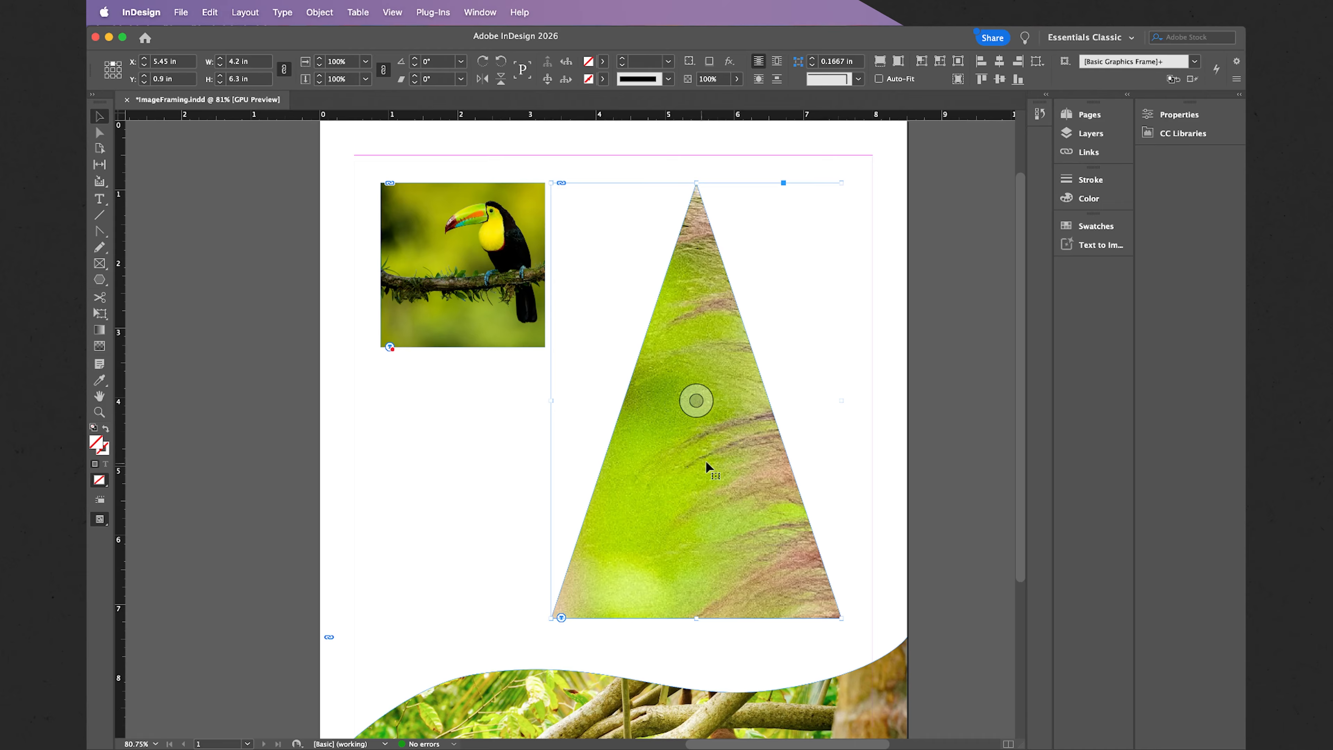
pyautogui.rightClick(750, 447)
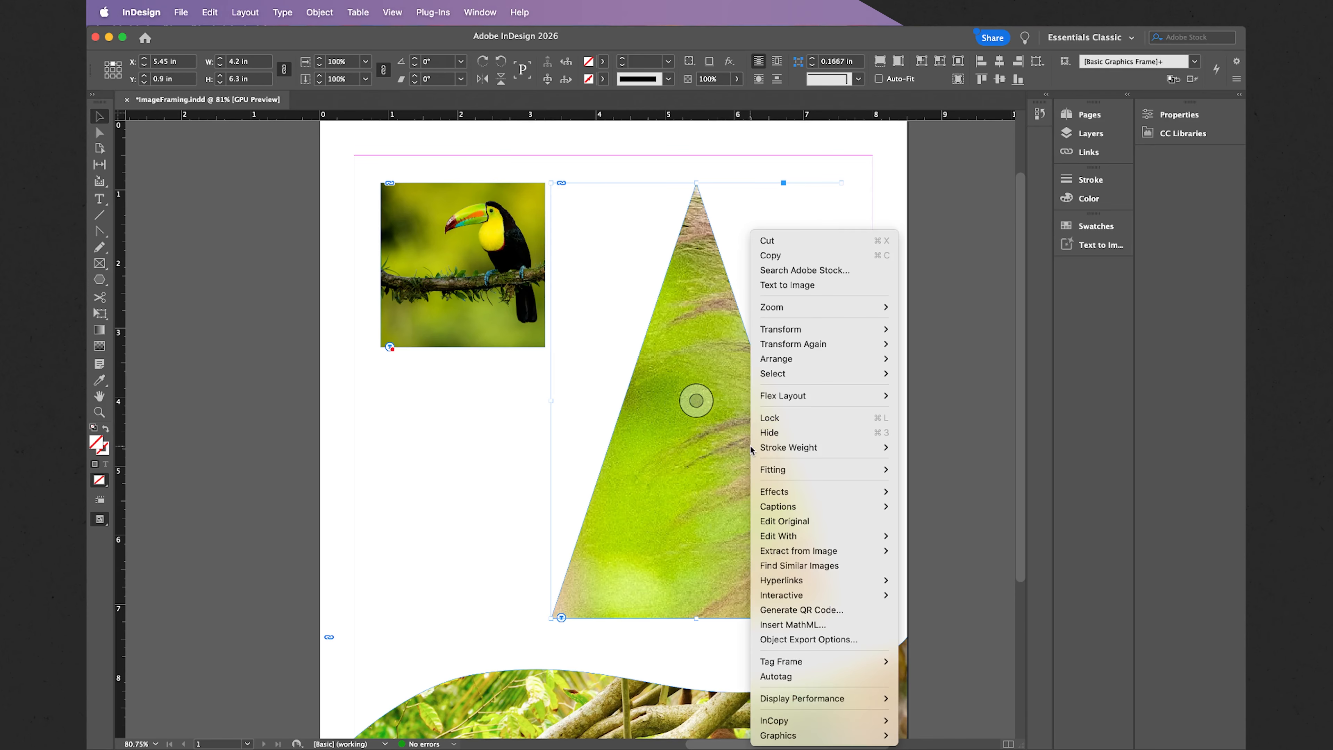
pyautogui.moveTo(777, 471)
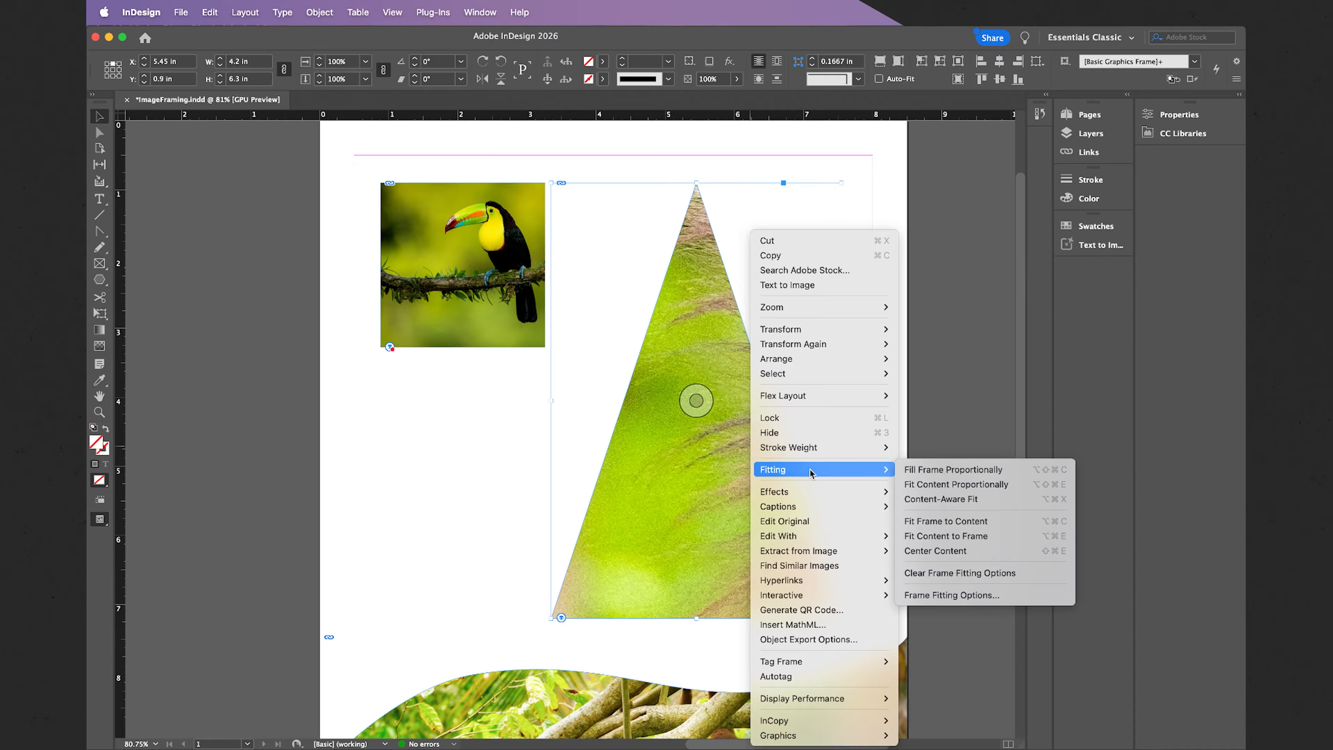
pyautogui.click(927, 472)
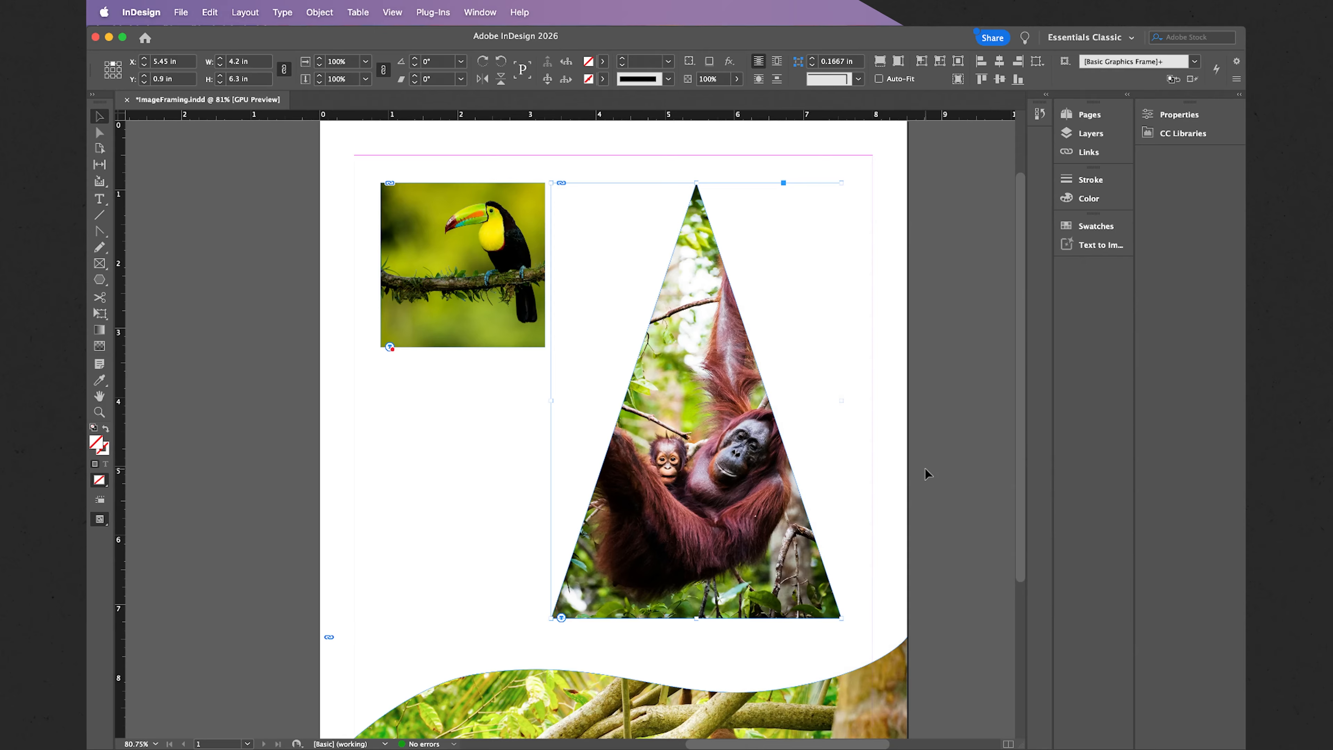
pyautogui.rightClick(795, 573)
pyautogui.moveTo(864, 473)
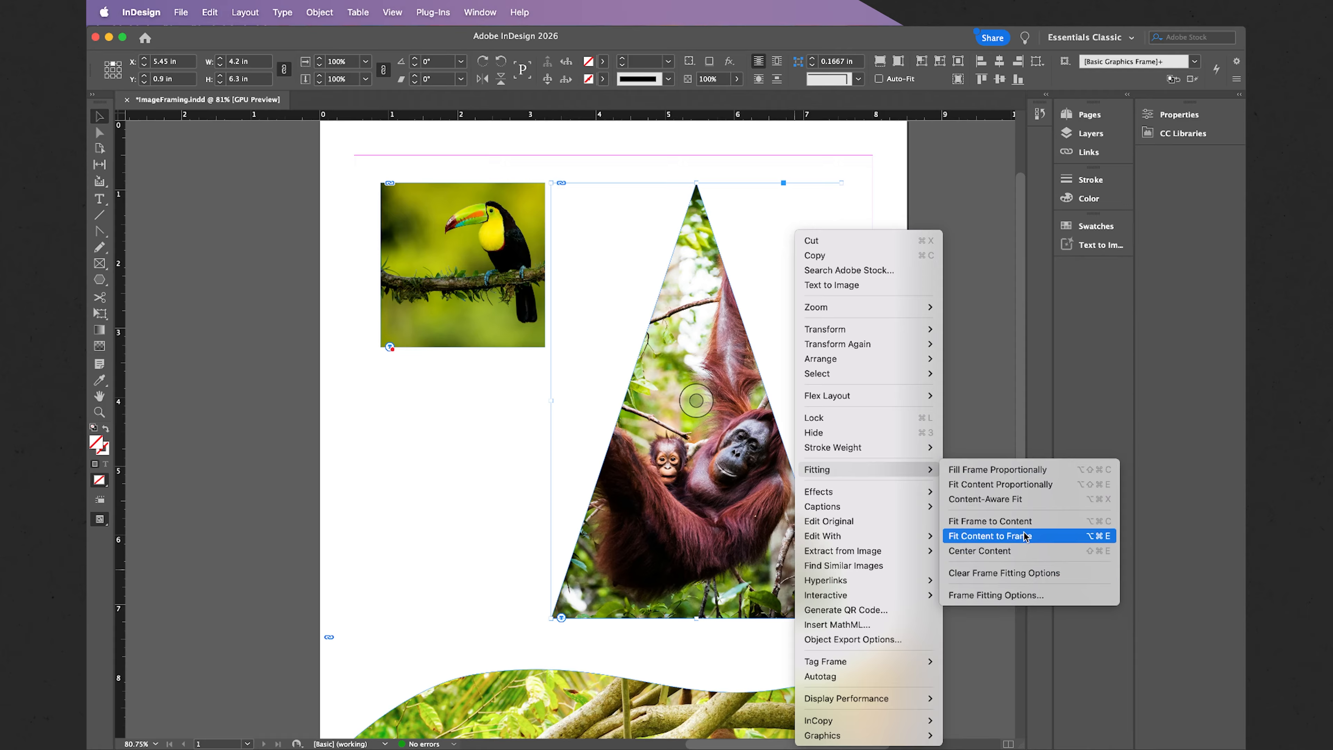
pyautogui.click(984, 423)
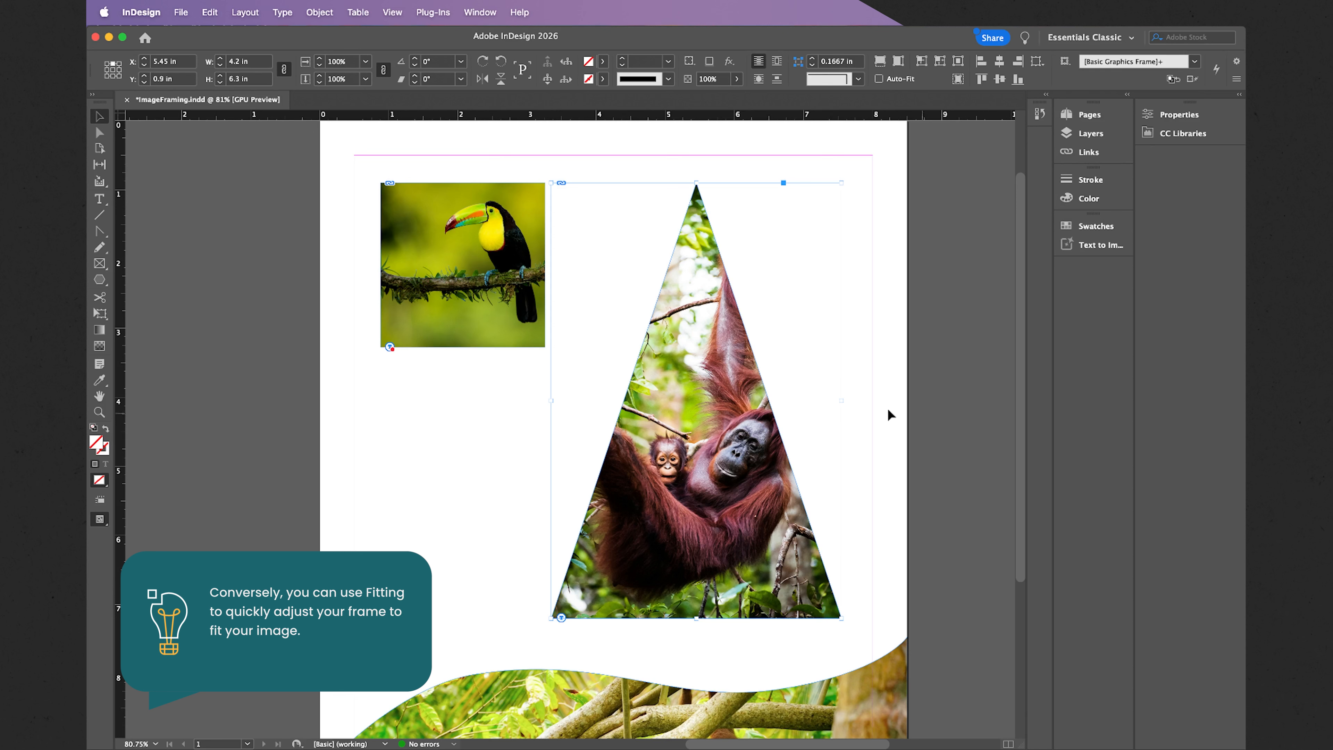
# Step: Enlarge the orangutan picture to about 13.56% inside its triangle with the Free Transform tool and reposition it with a slight leftward shift and rotation
pyautogui.doubleClick(705, 462)
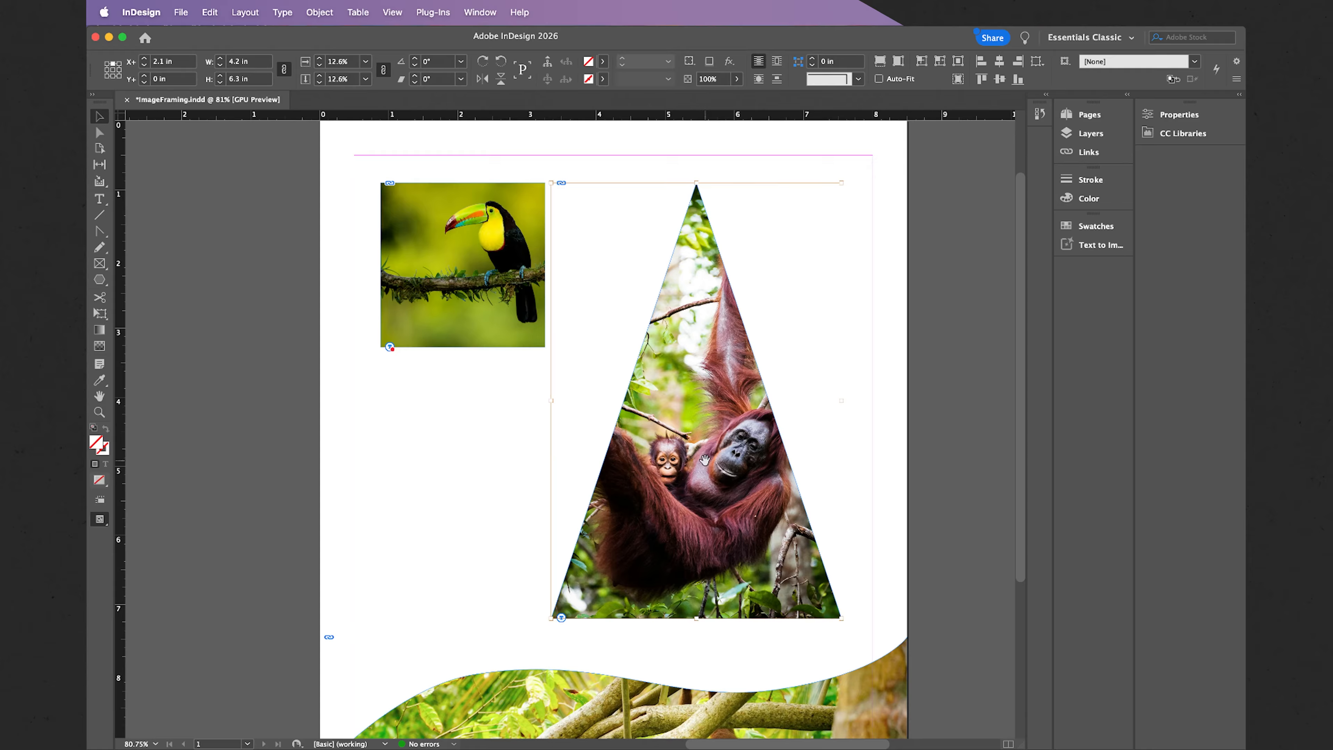
pyautogui.click(100, 313)
pyautogui.moveTo(550, 182)
pyautogui.mouseDown()
pyautogui.moveTo(517, 165)
pyautogui.moveTo(540, 166)
pyautogui.mouseUp()
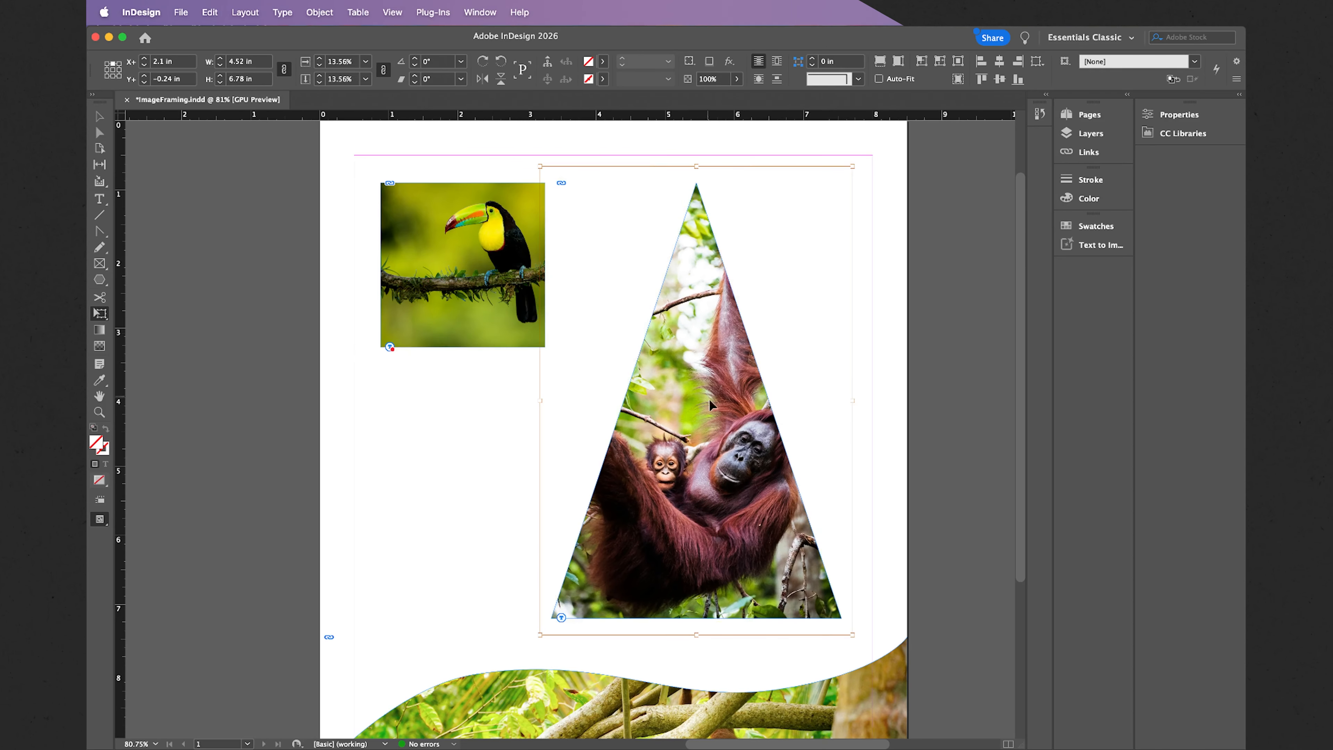
pyautogui.moveTo(712, 410); pyautogui.dragTo(706, 408)
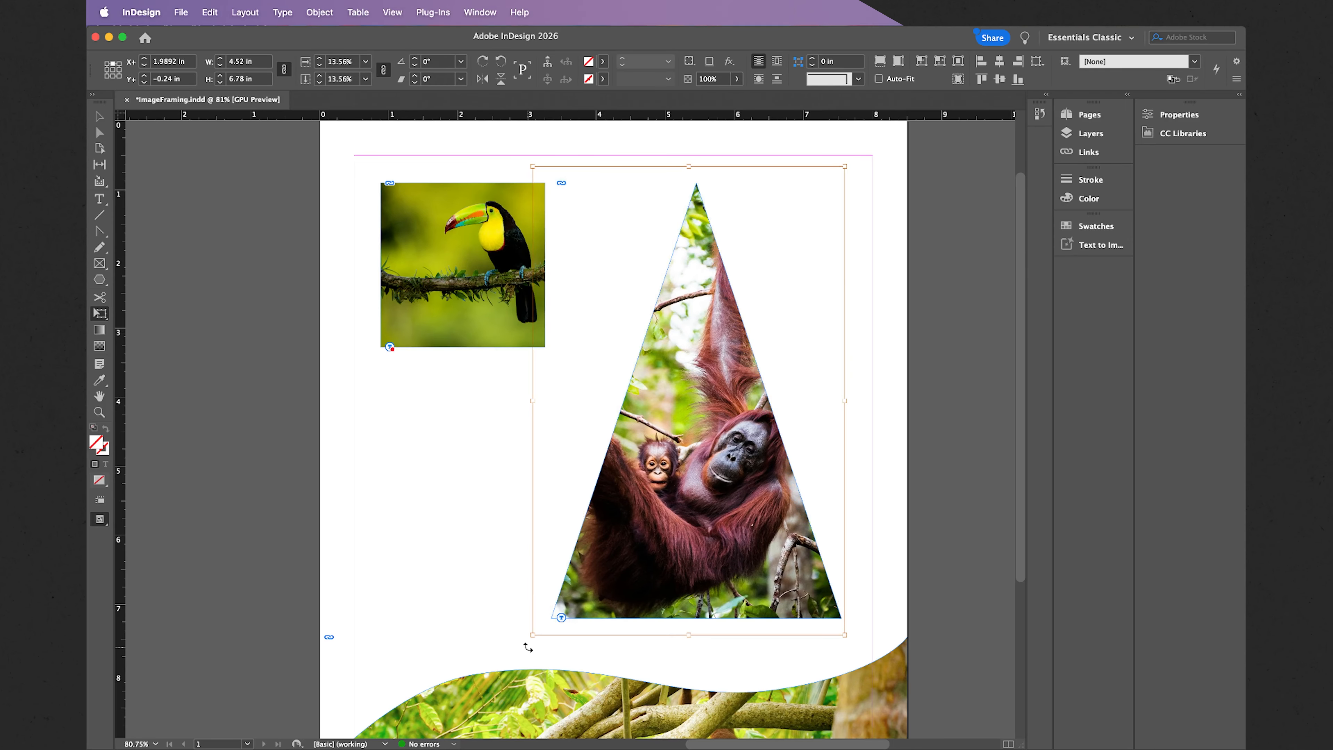
pyautogui.moveTo(528, 648); pyautogui.dragTo(536, 657)
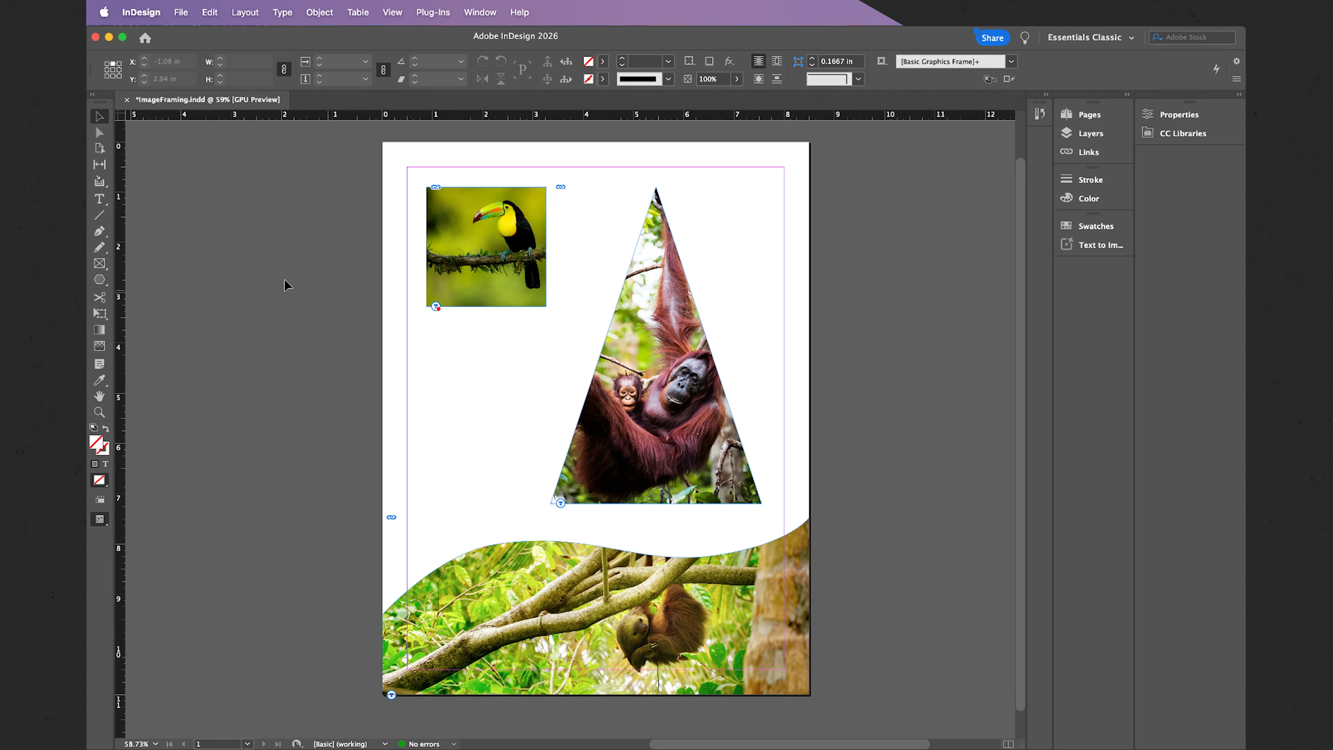
# Step: Draw a closed four-sided frame about 1.85 in wide and 3.26 in high below the toucan with the Pen tool, tapering toward the orangutan
pyautogui.click(99, 233)
pyautogui.scroll(3, 493, 372)
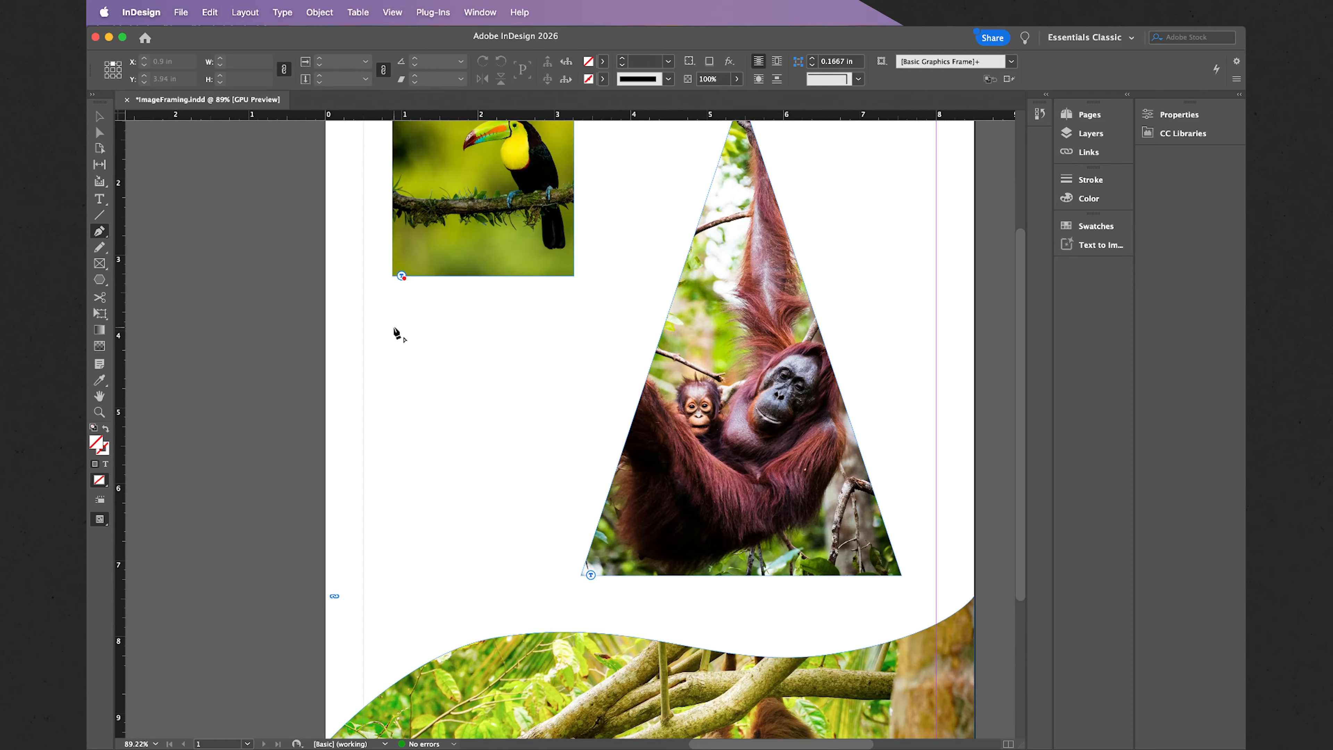
pyautogui.click(393, 327)
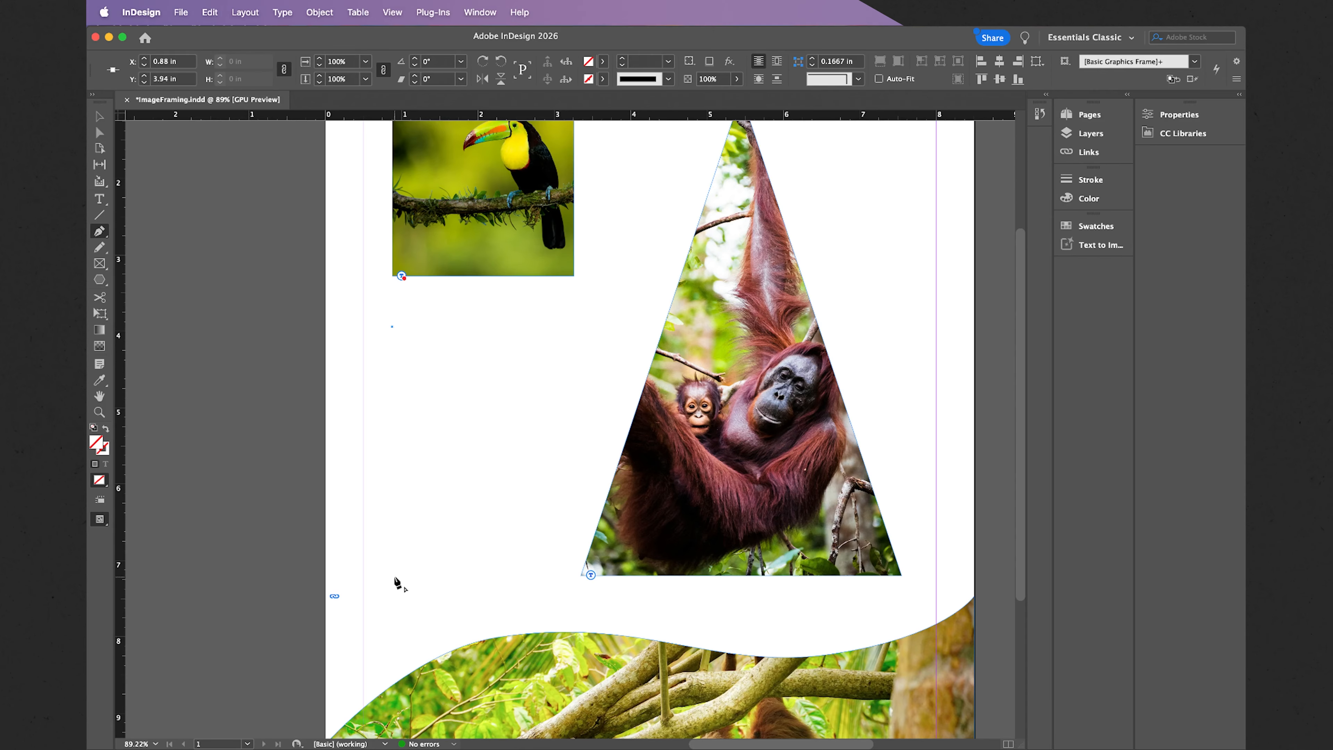
pyautogui.click(392, 576)
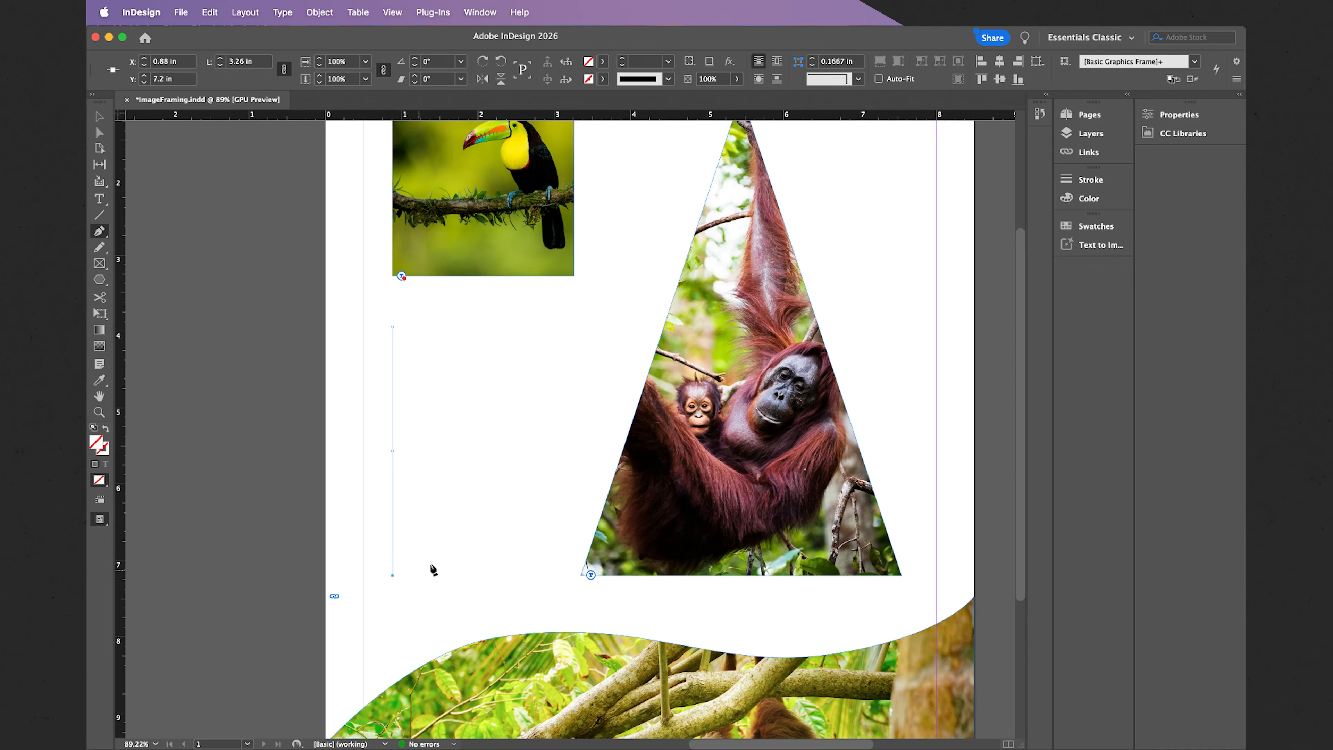
pyautogui.click(534, 496)
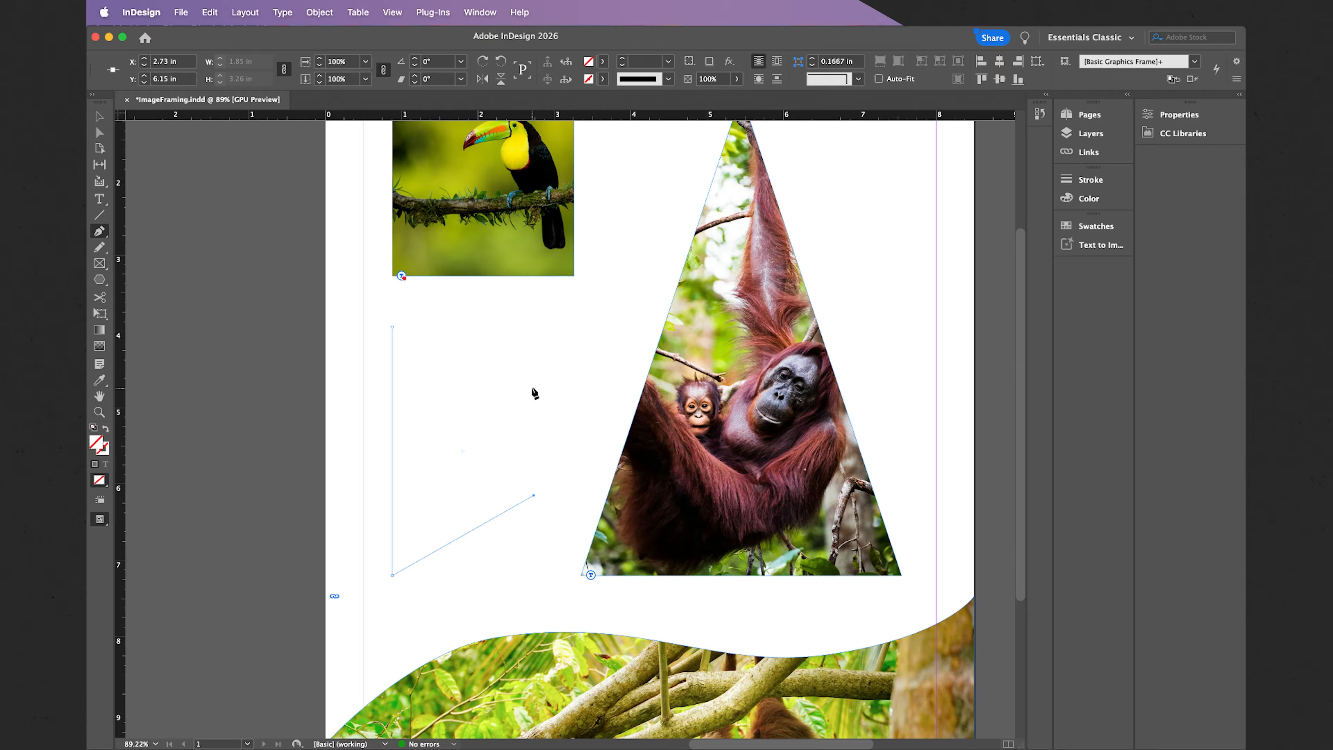
pyautogui.click(534, 383)
pyautogui.click(394, 328)
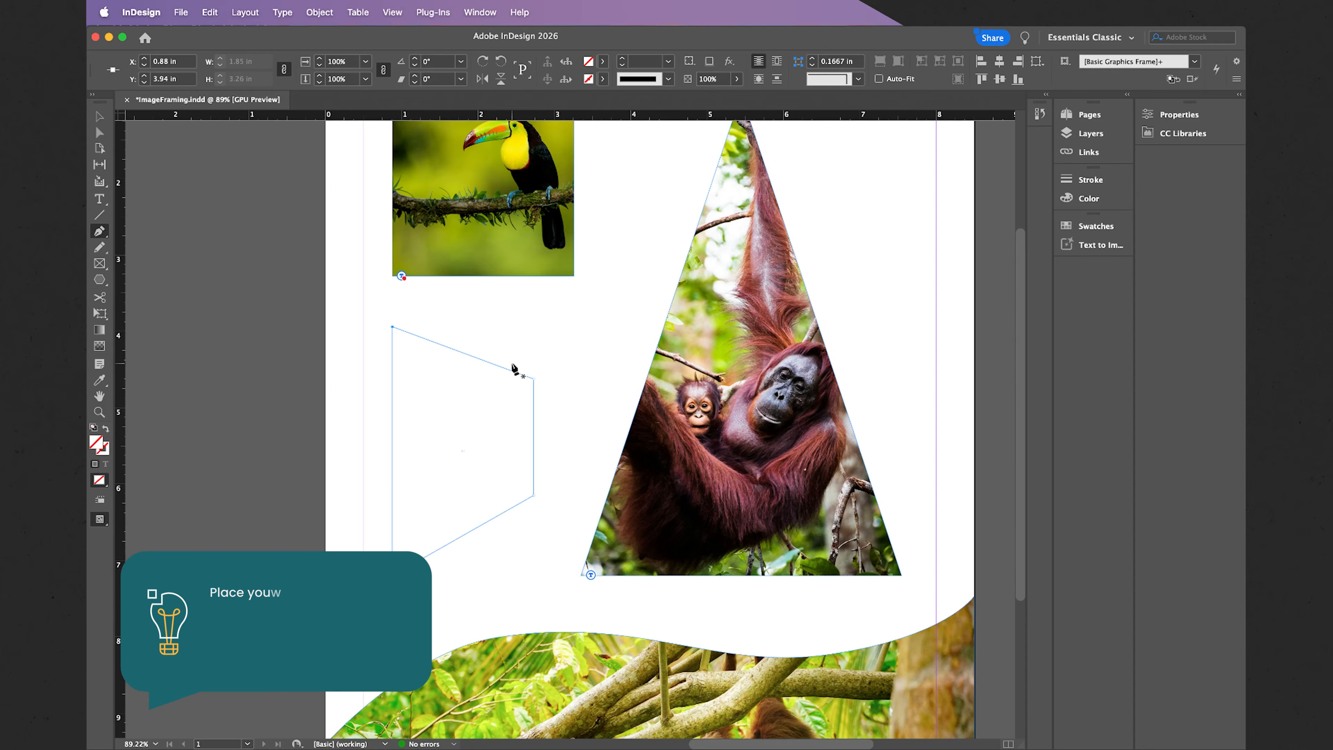
# Step: Lower the new frame's upper-right anchor point slightly, to about Y 4.83 in, with the Direct Selection tool
pyautogui.click(99, 232)
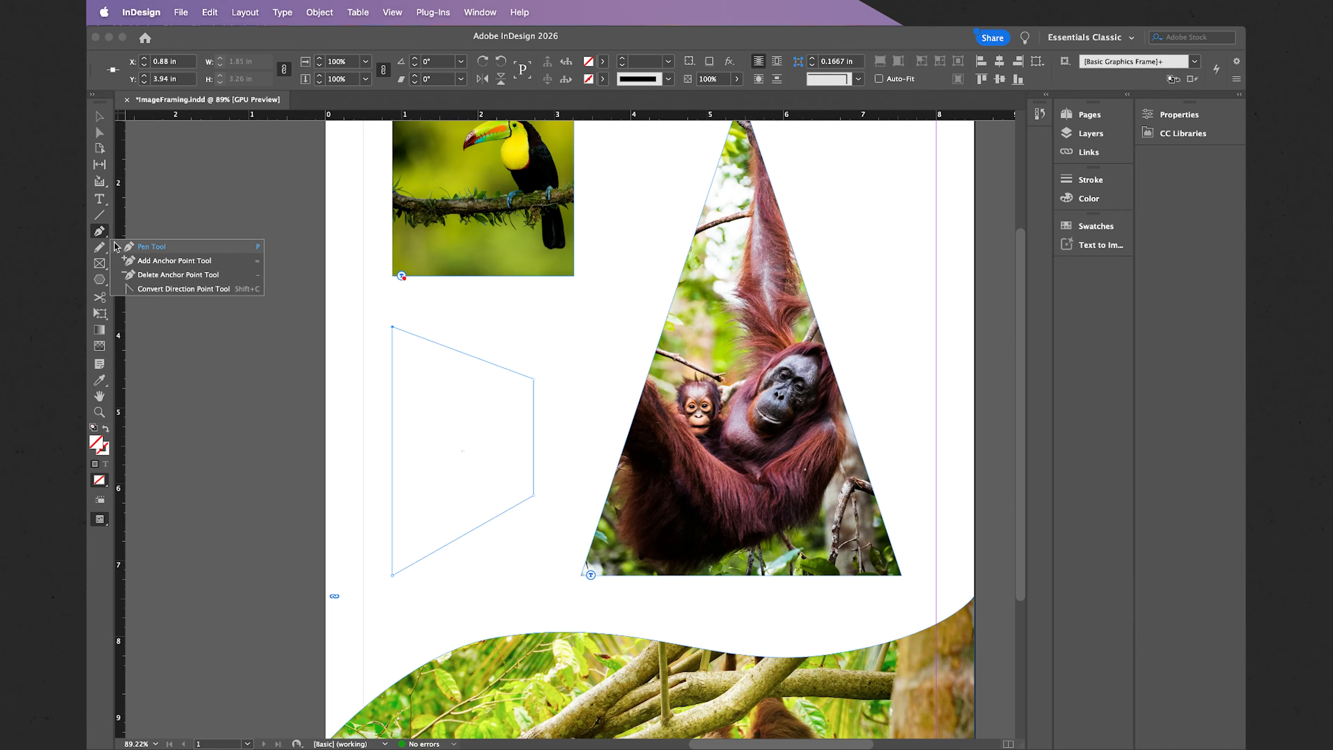
pyautogui.click(105, 234)
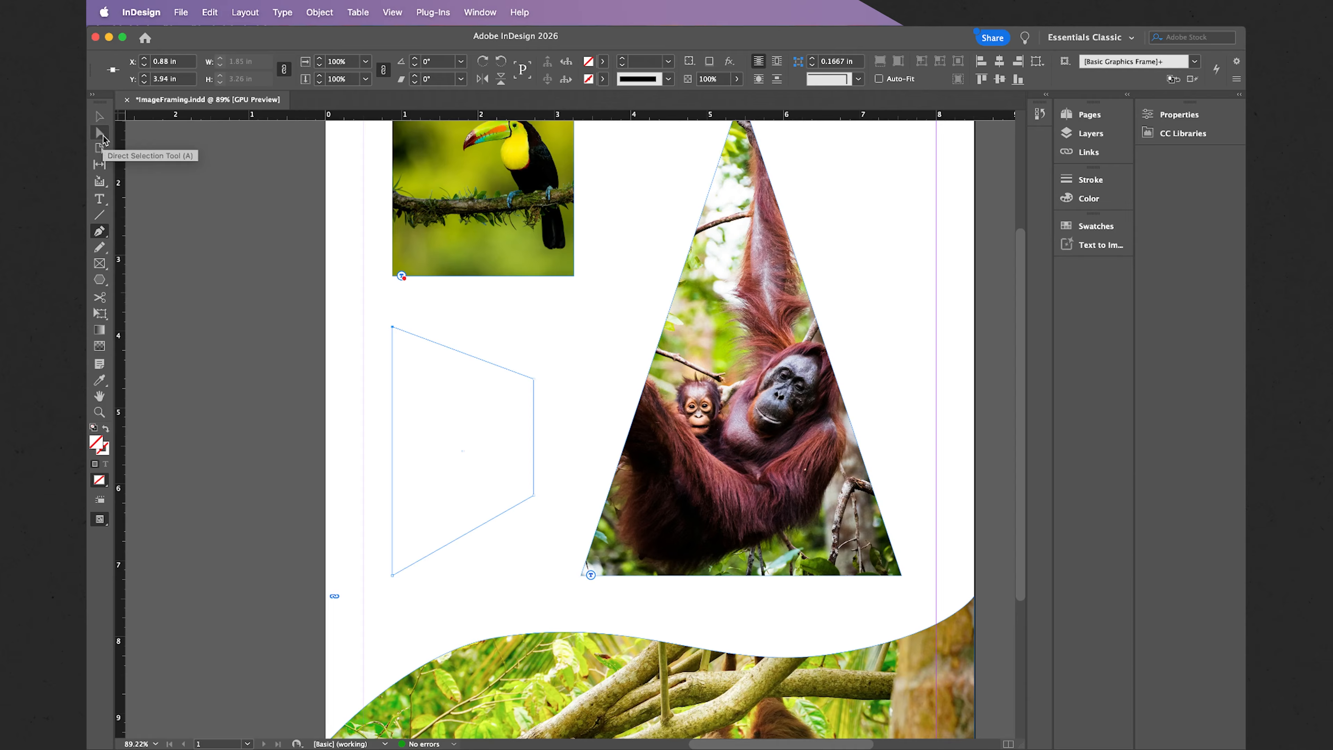
pyautogui.click(102, 136)
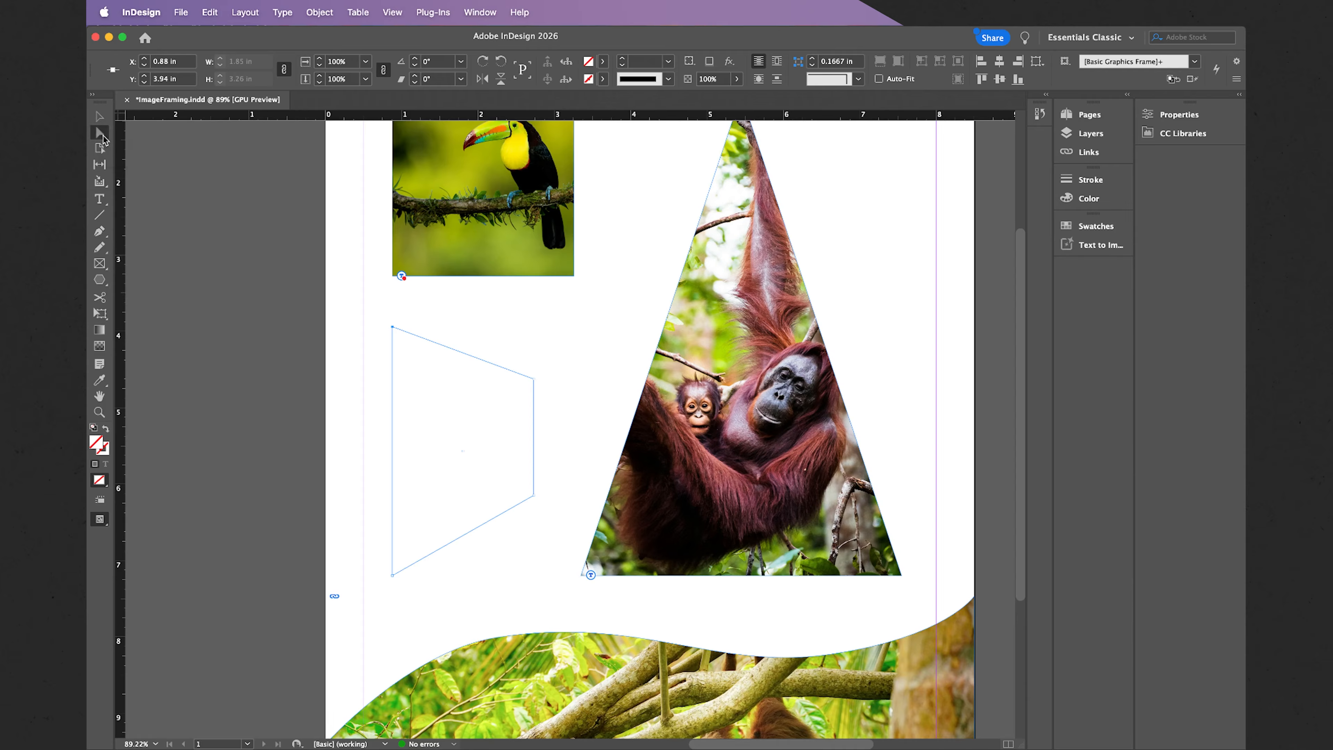
pyautogui.click(535, 380)
pyautogui.moveTo(535, 380); pyautogui.dragTo(535, 395)
# Step: Select the whole four-sided frame and place TreeFrog.jpg from the Downloads folder inside it
pyautogui.click(100, 116)
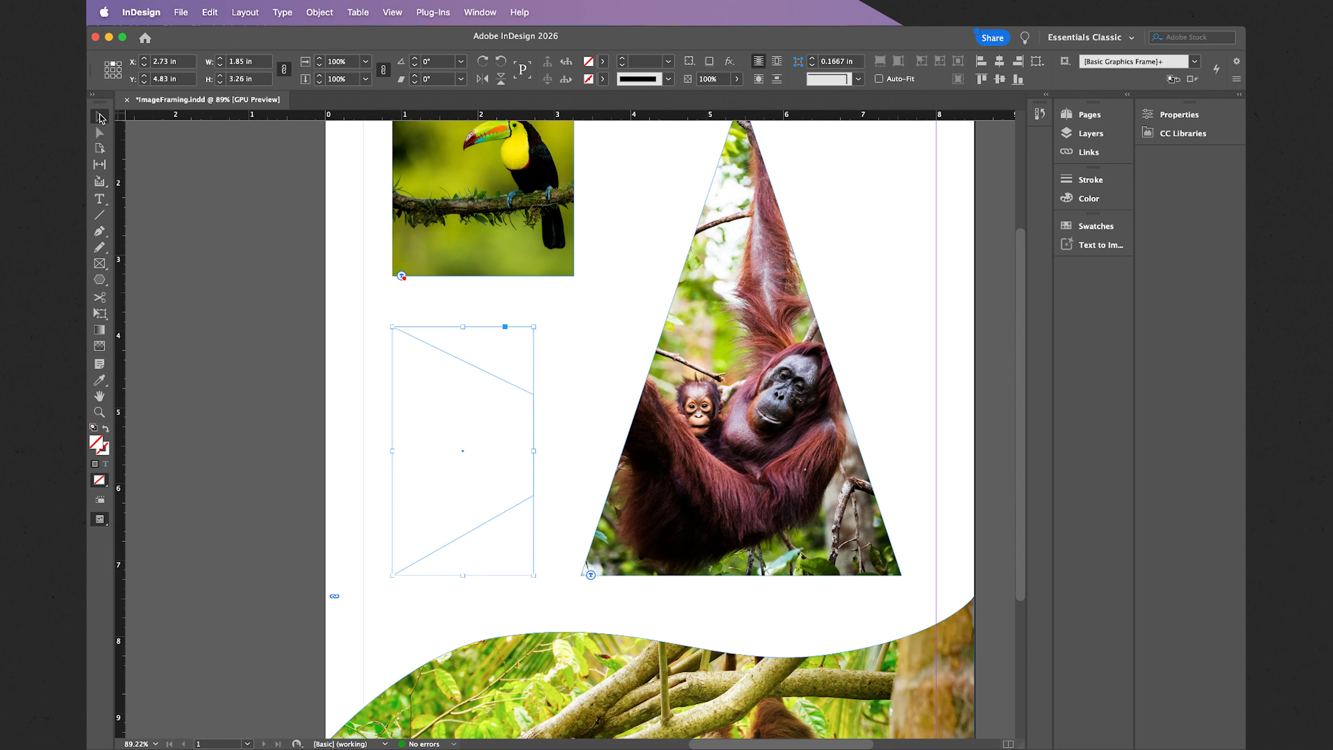
pyautogui.click(181, 13)
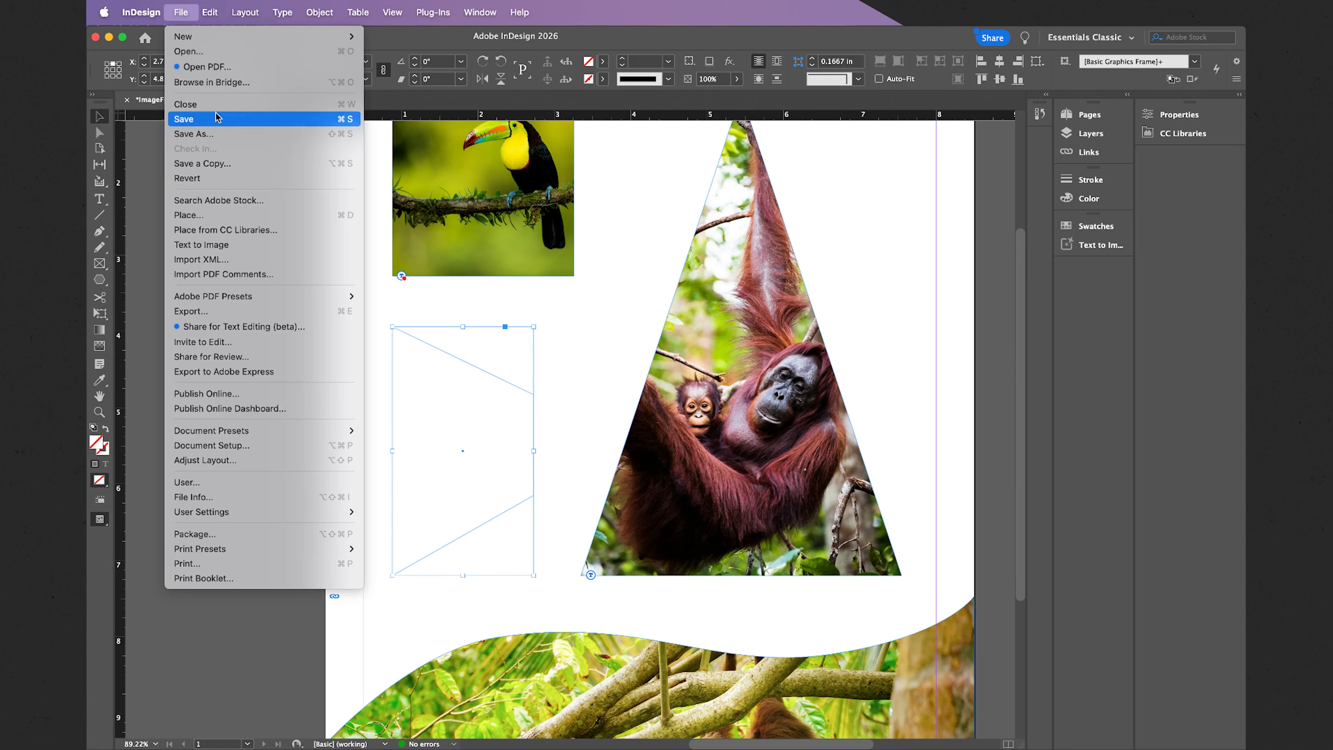
pyautogui.click(191, 215)
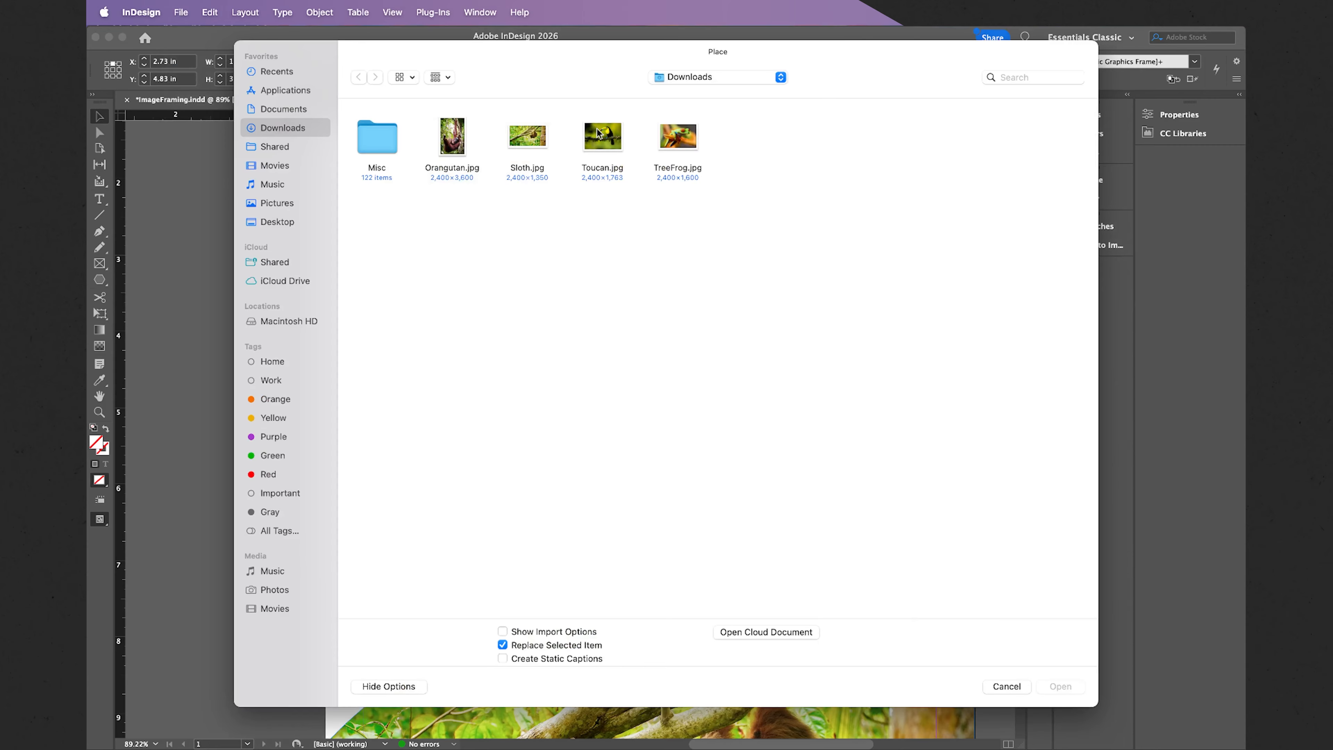
pyautogui.doubleClick(675, 137)
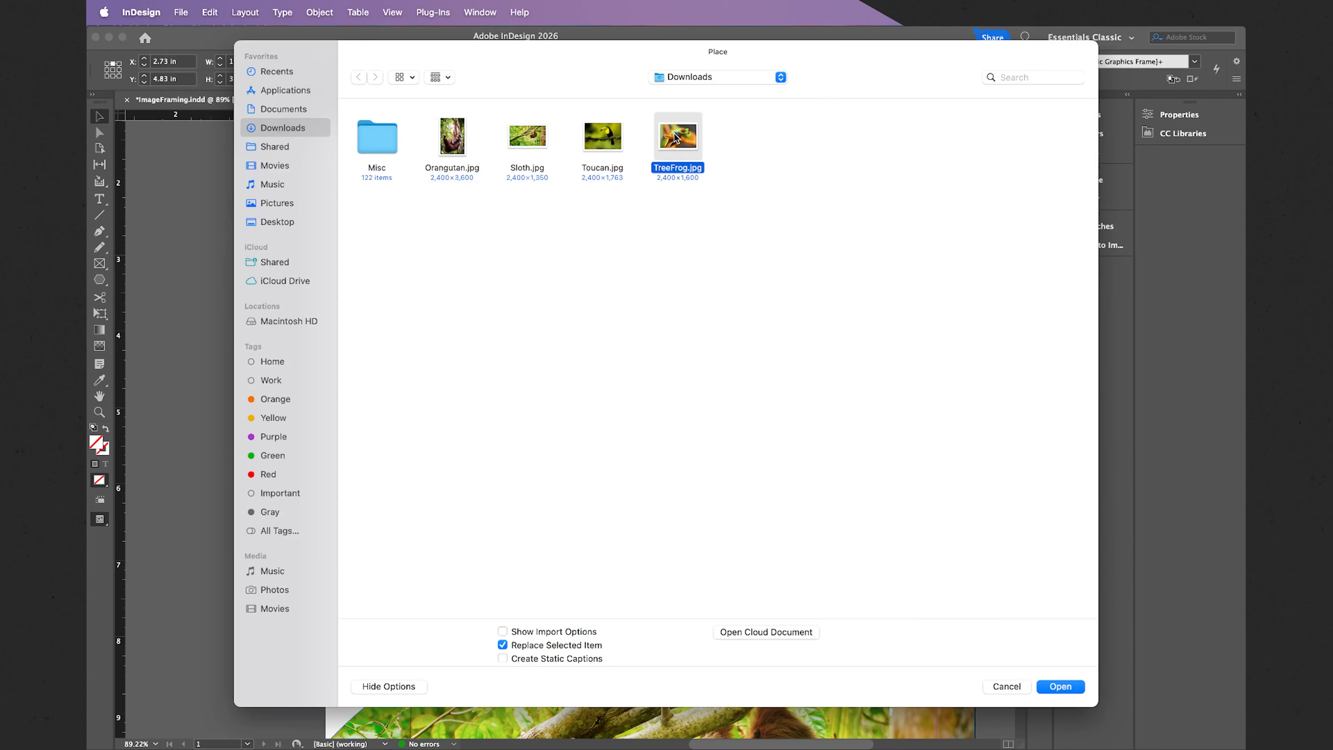
# Step: Fit the tree frog picture to its four-sided frame with Fill Frame Proportionally
pyautogui.moveTo(453, 444)
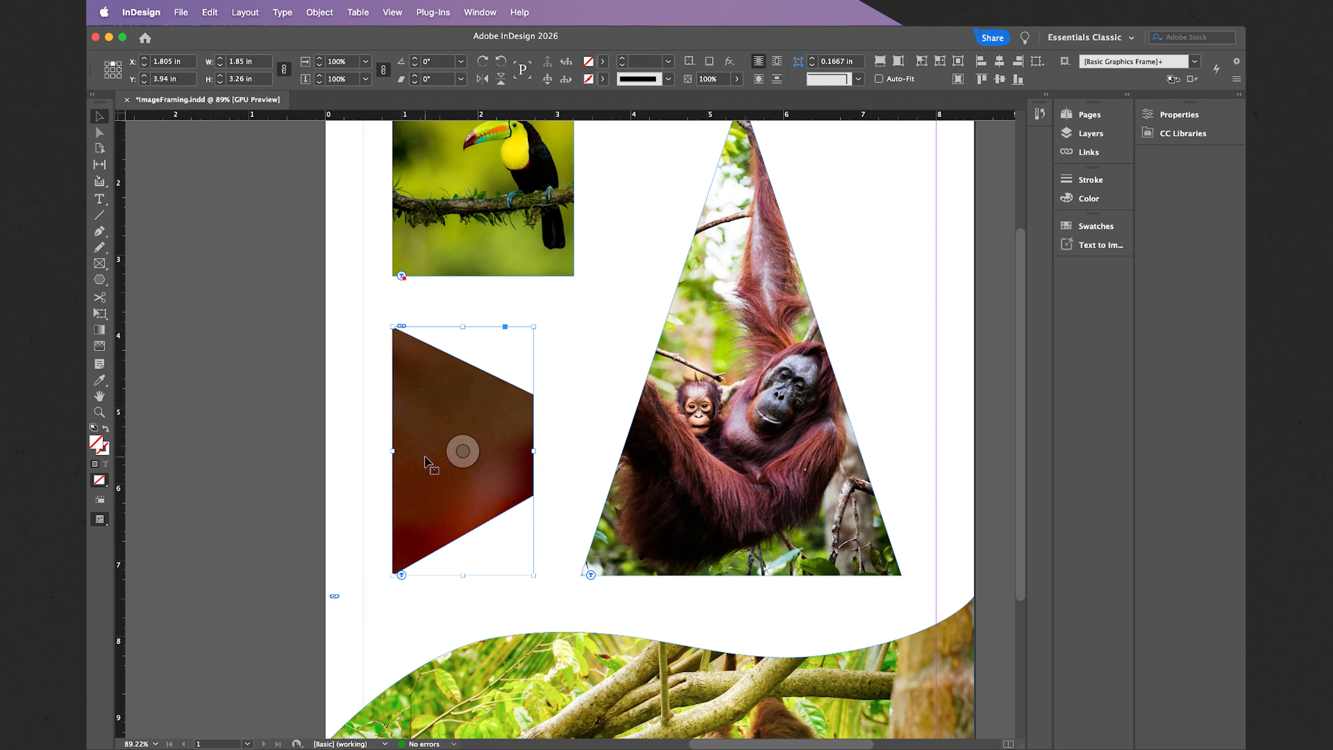
pyautogui.rightClick(427, 462)
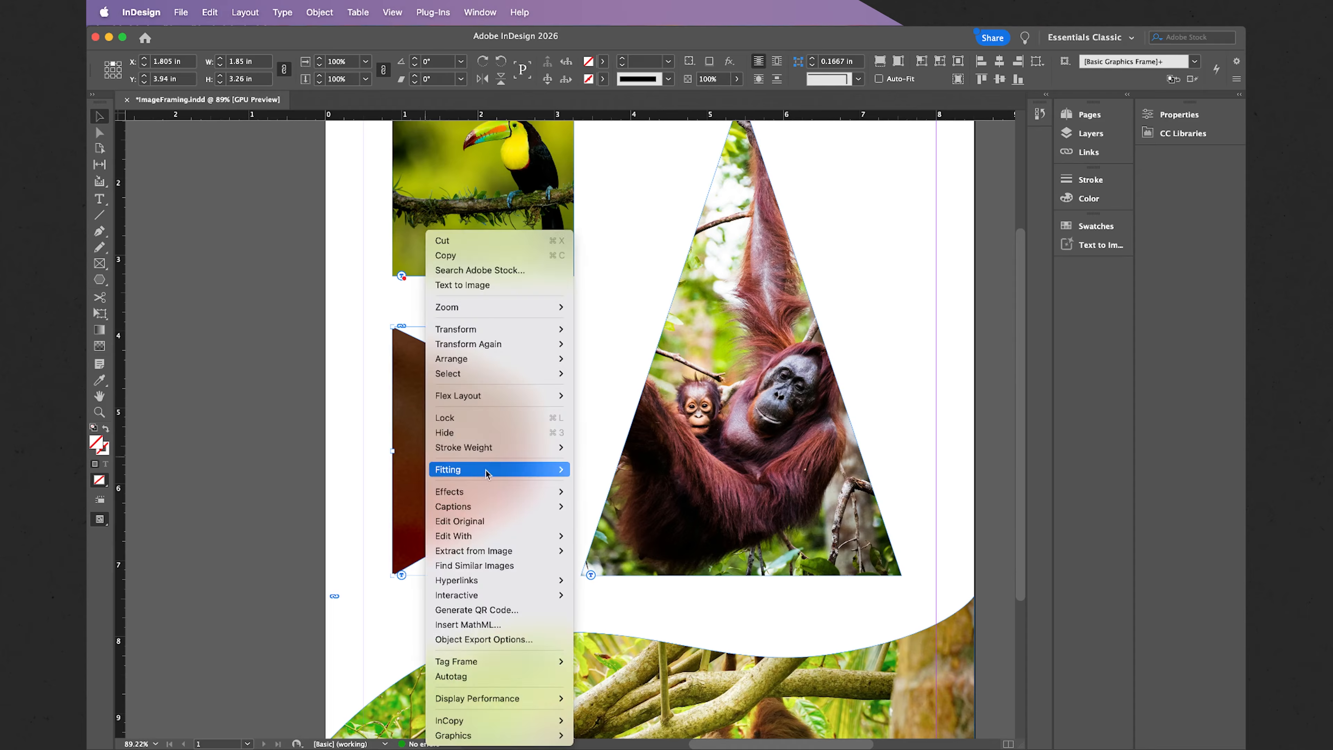
pyautogui.moveTo(514, 476)
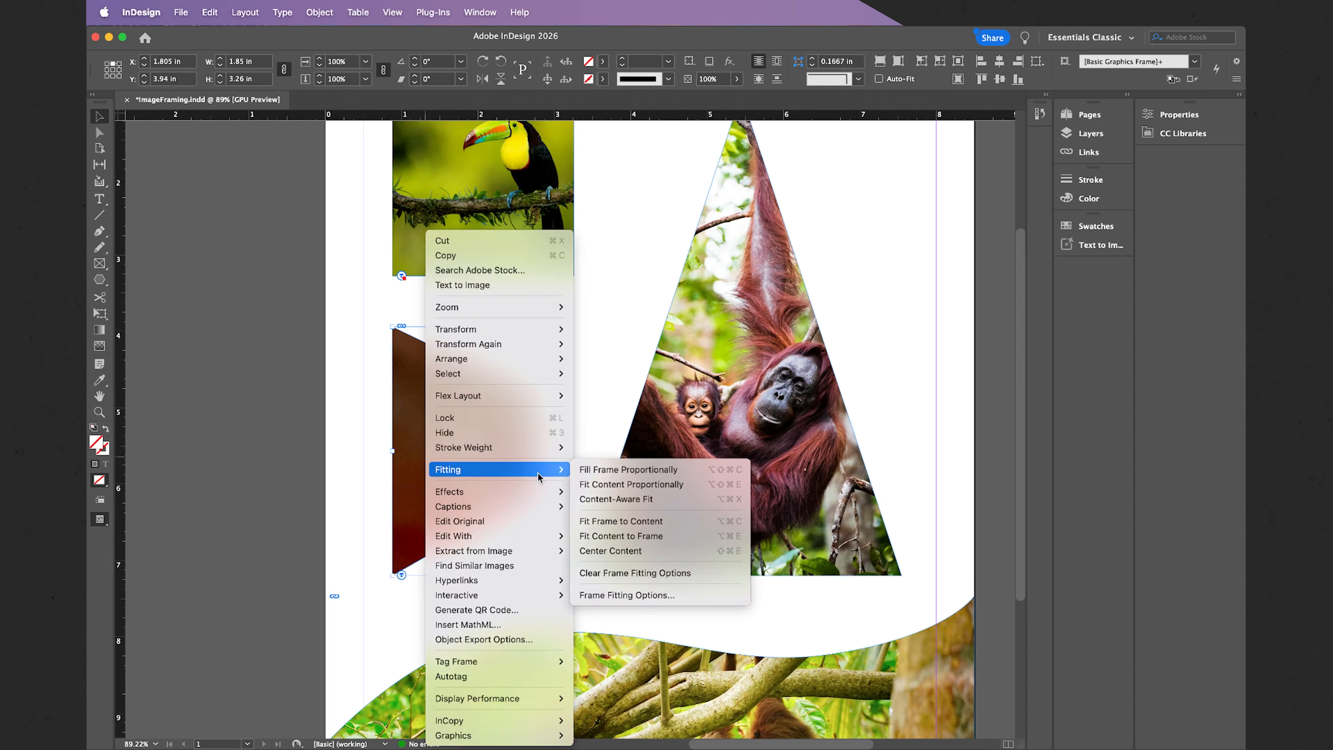
pyautogui.click(595, 473)
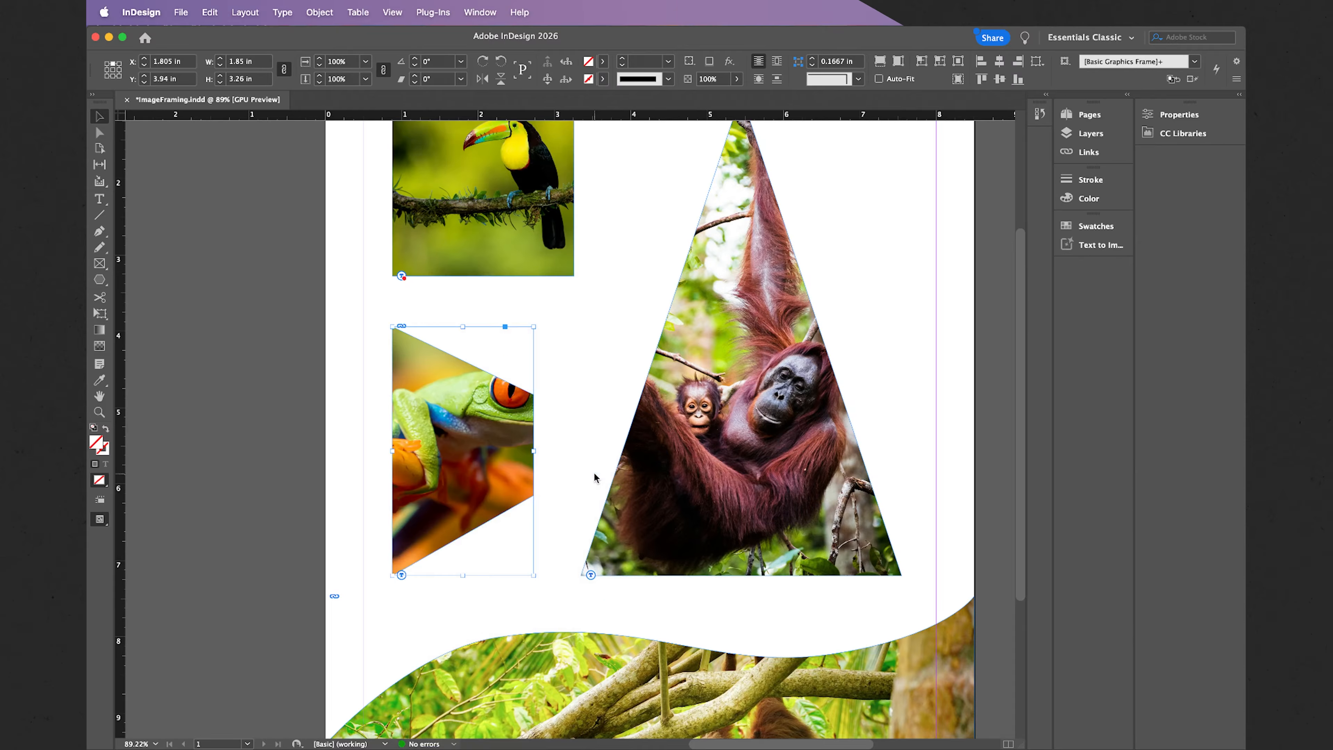
# Step: Enlarge the tree frog picture to about 16.1% with the Free Transform tool and shift it within its frame so the frog's face shows
pyautogui.moveTo(487, 483)
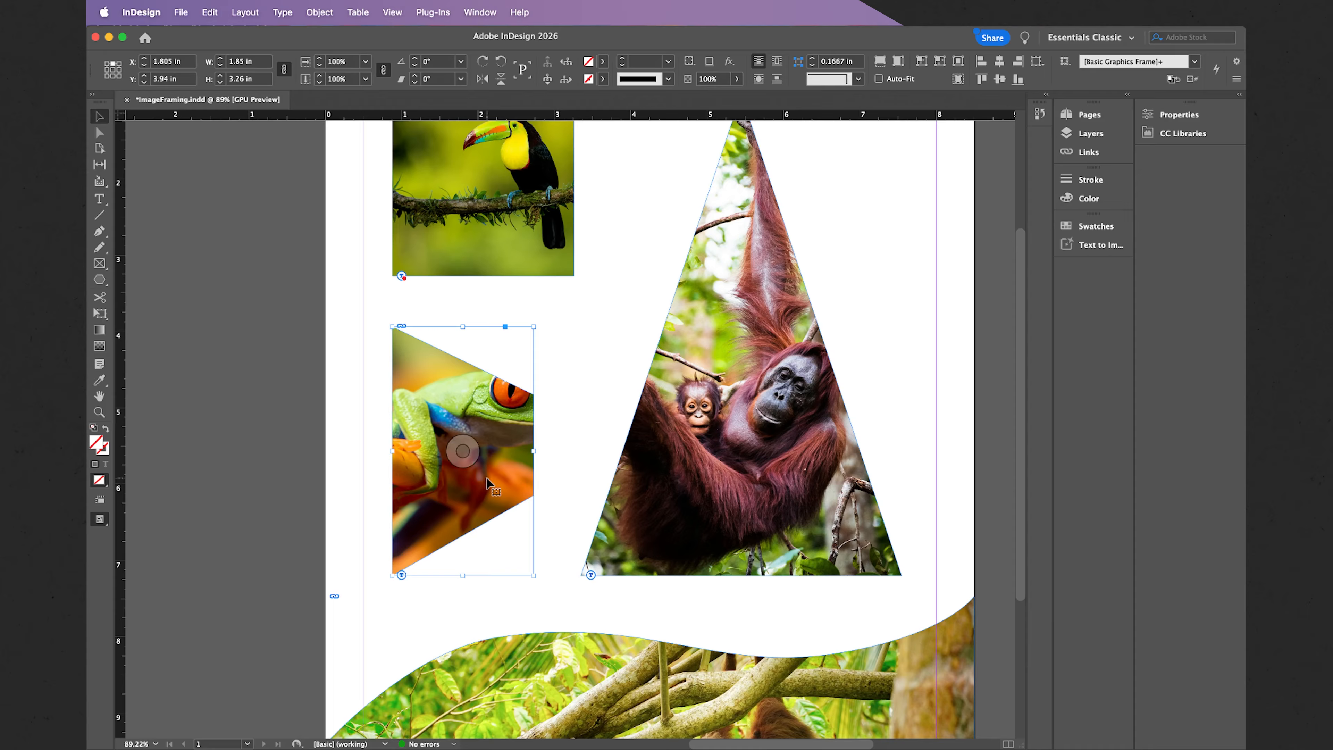
pyautogui.doubleClick(470, 492)
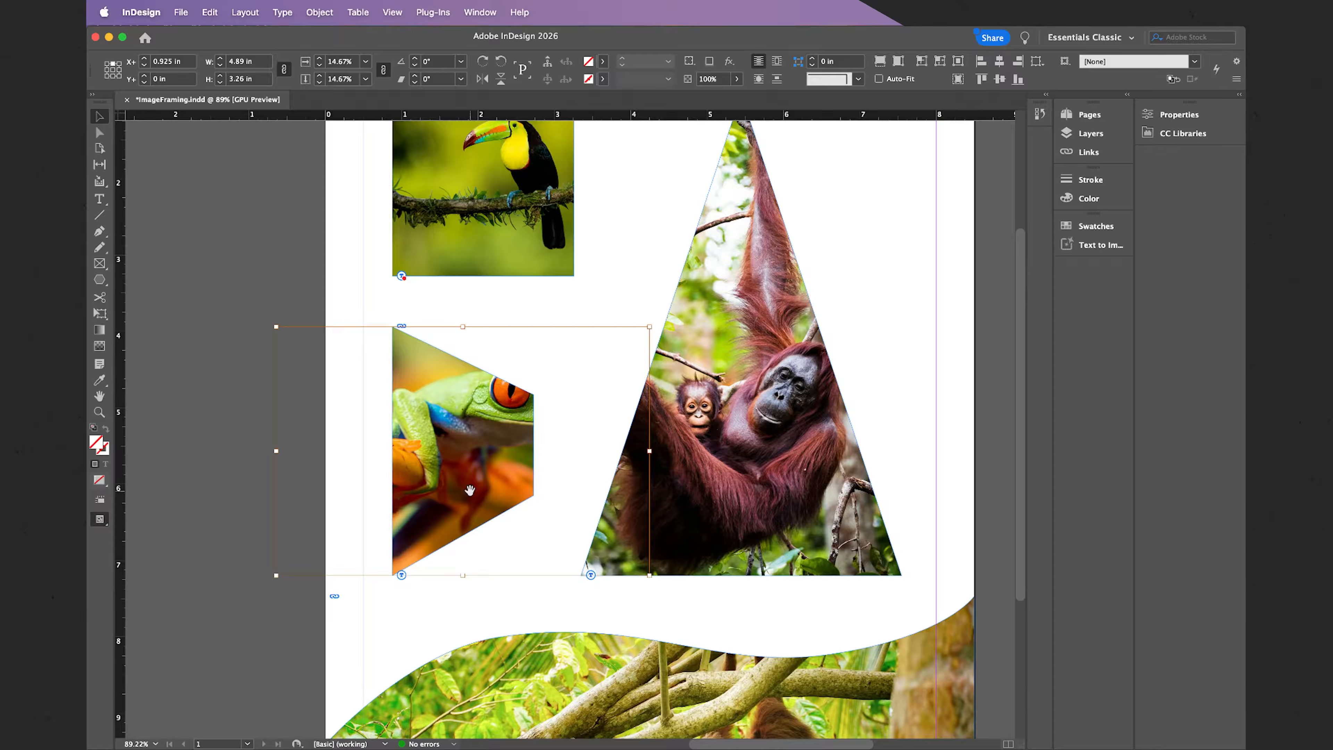
pyautogui.click(101, 314)
pyautogui.moveTo(276, 575); pyautogui.dragTo(258, 588)
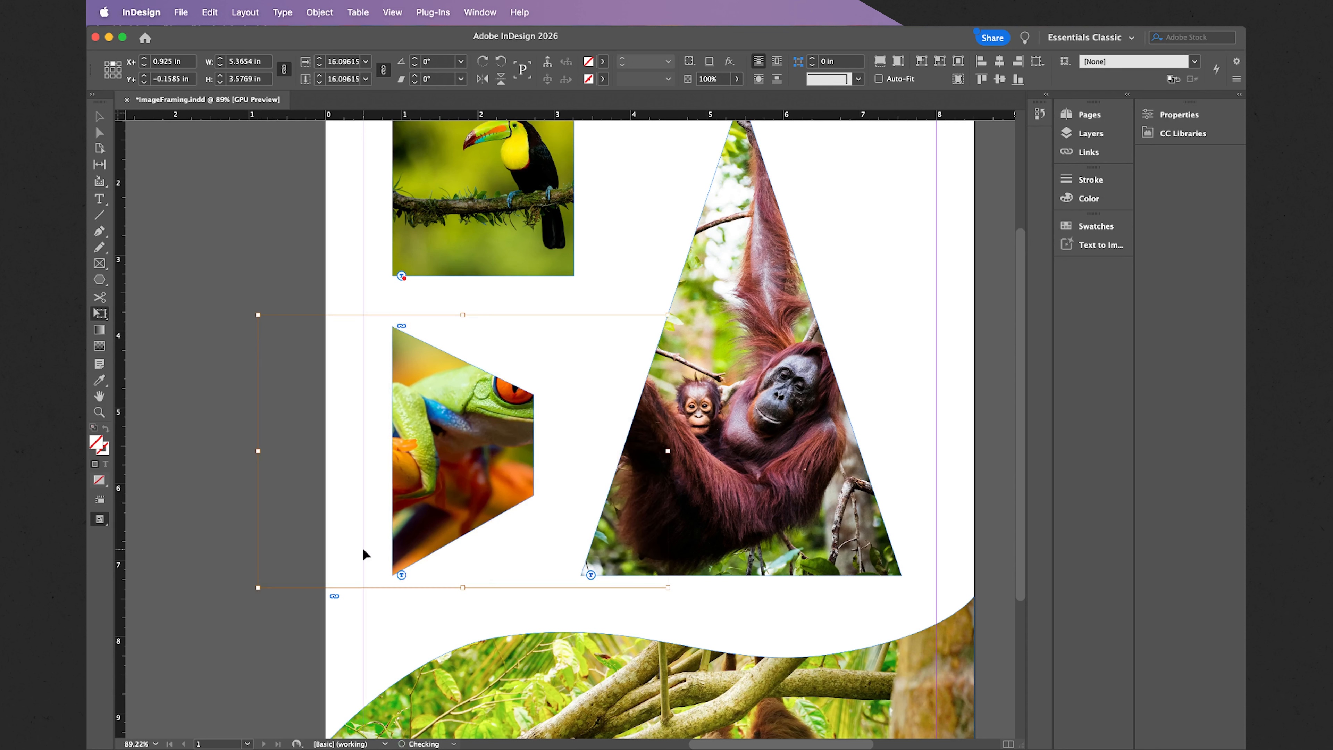
pyautogui.moveTo(480, 491)
pyautogui.mouseDown()
pyautogui.moveTo(449, 503)
pyautogui.moveTo(476, 491)
pyautogui.moveTo(462, 494)
pyautogui.mouseUp()
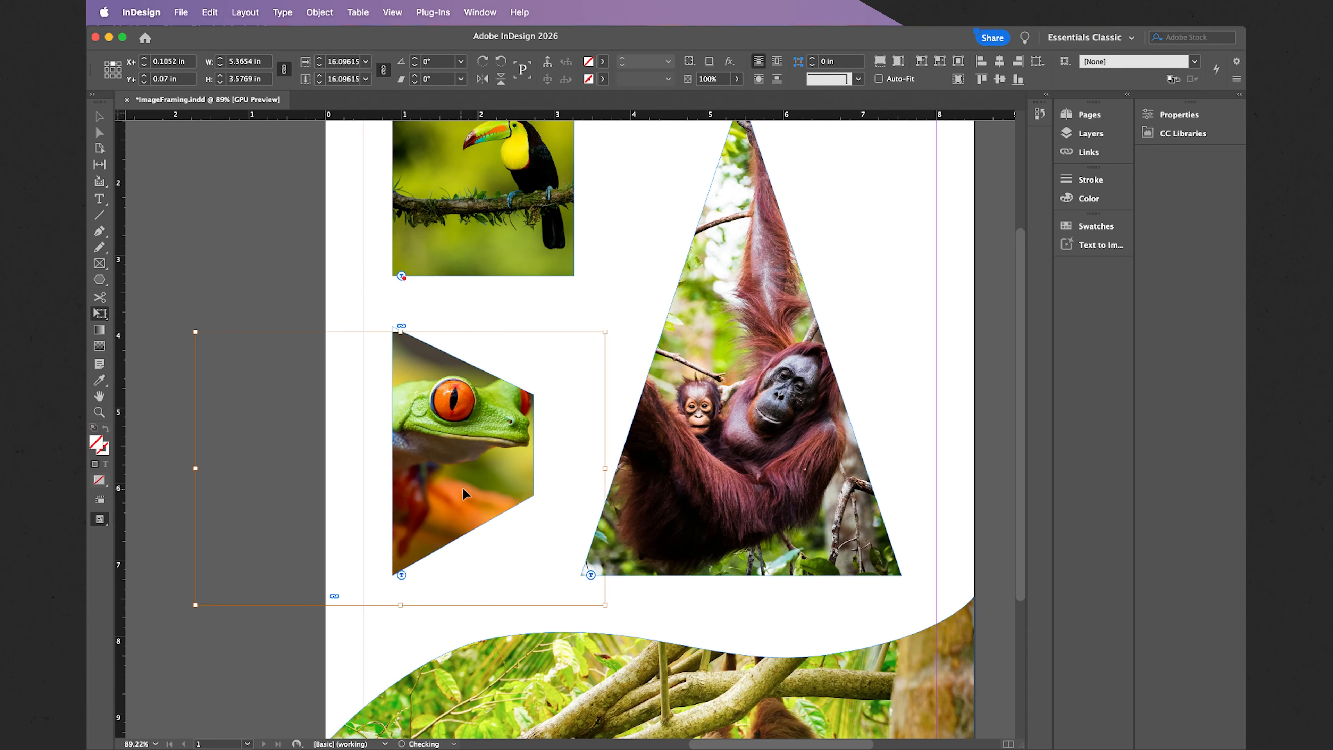